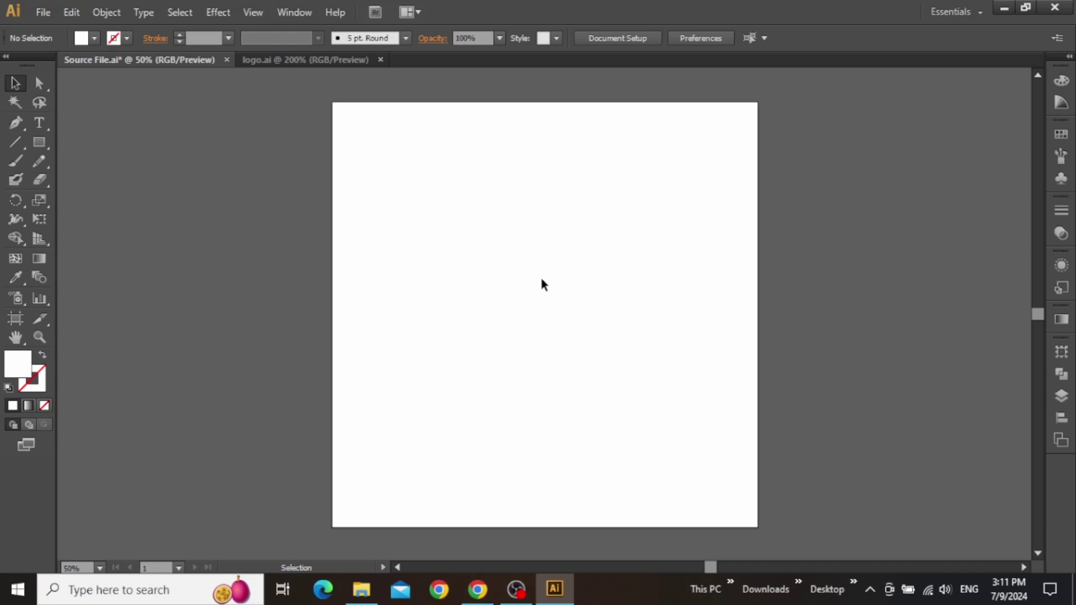
- Place the Dark Texture image from the File Explorer project folder into the Illustrator document, snapped to the artboard's upper-left corner
{"action": "left_click", "coordinate": [361, 588]}
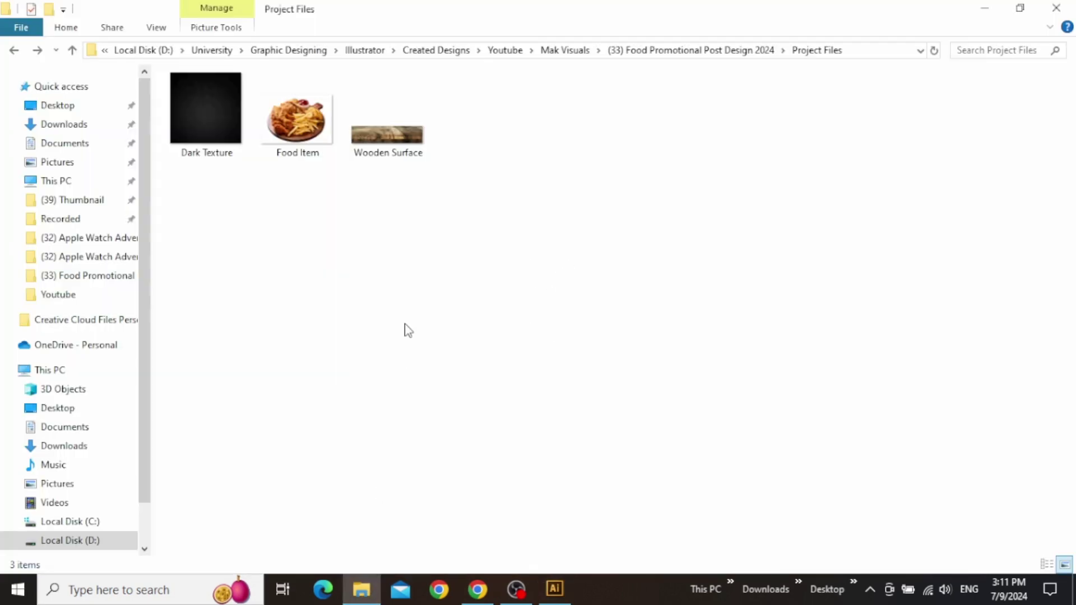
{"action": "left_click_drag", "start_coordinate": [392, 246], "coordinate": [508, 305]}
{"action": "left_click", "coordinate": [194, 120]}
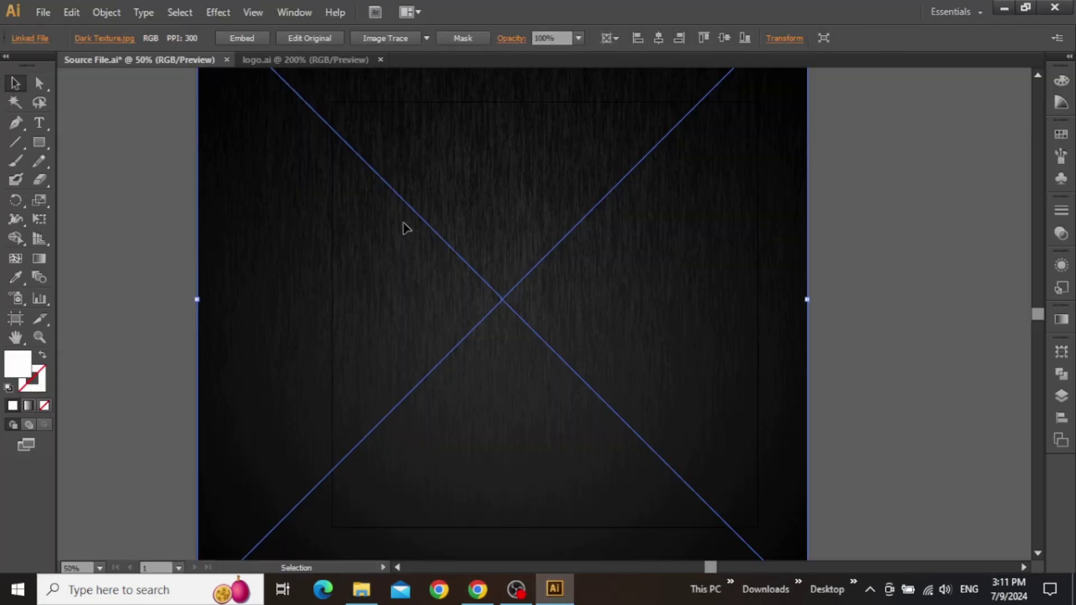
{"action": "left_click_drag", "start_coordinate": [407, 227], "coordinate": [427, 212]}
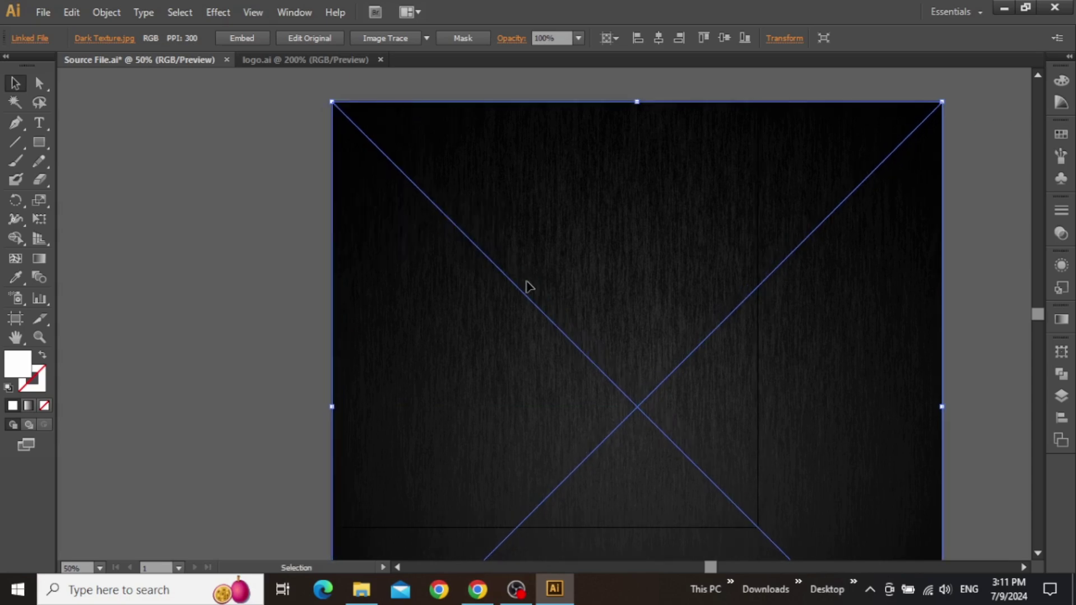
- Scale the dark texture image down proportionally so that it exactly covers the artboard
{"action": "scroll", "coordinate": [528, 287], "scroll_direction": "down", "scroll_amount": 5}
{"action": "scroll", "coordinate": [528, 287], "scroll_direction": "right", "scroll_amount": 3}
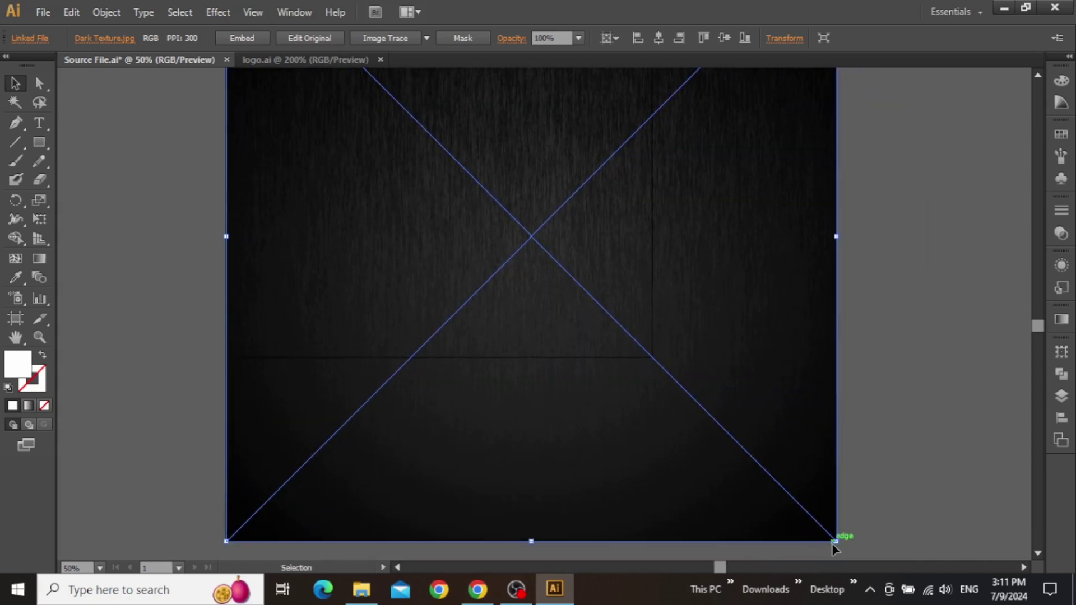
{"action": "left_click_drag", "start_coordinate": [835, 545], "coordinate": [671, 359]}
{"action": "key", "text": "space"}
{"action": "left_click_drag", "start_coordinate": [577, 224], "coordinate": [692, 396]}
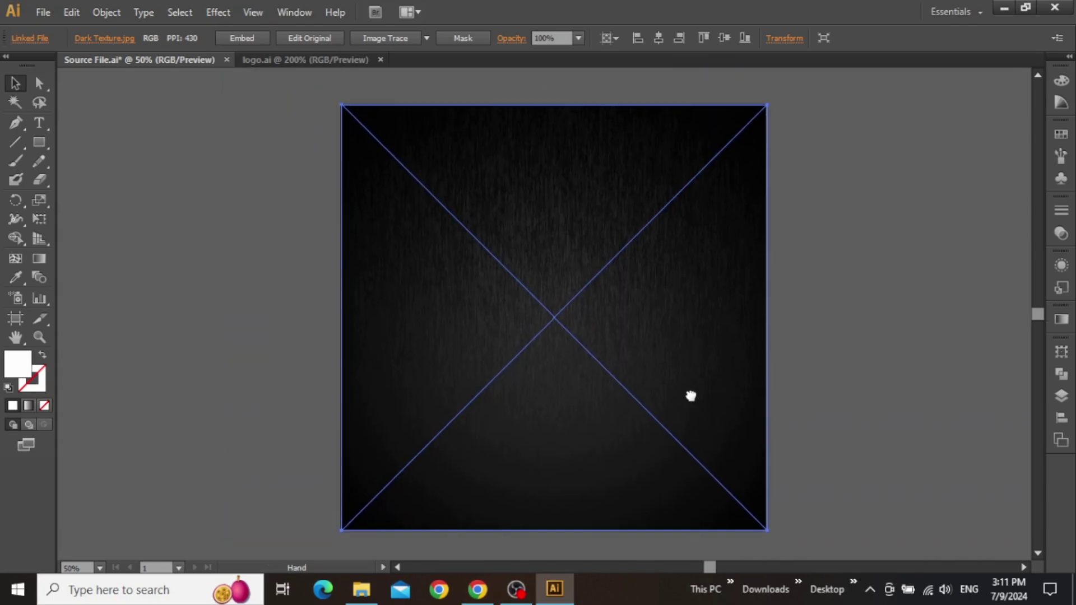
{"action": "left_click", "coordinate": [872, 303]}
- Place the Wooden Surface image from the project folder and centre it horizontally on the artboard
{"action": "left_click", "coordinate": [361, 589]}
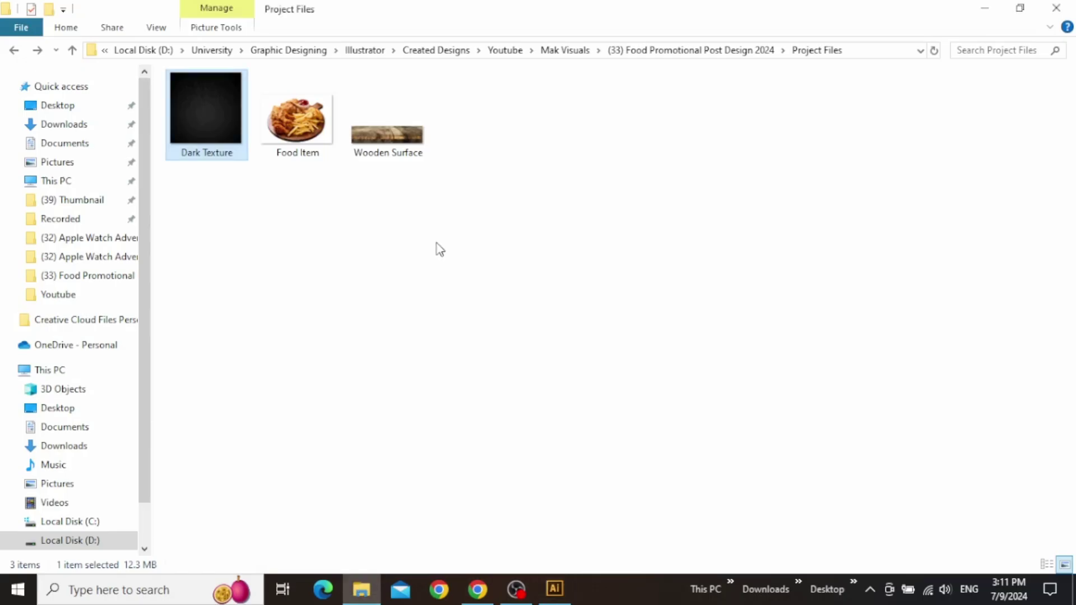
{"action": "left_click_drag", "start_coordinate": [384, 145], "coordinate": [536, 319]}
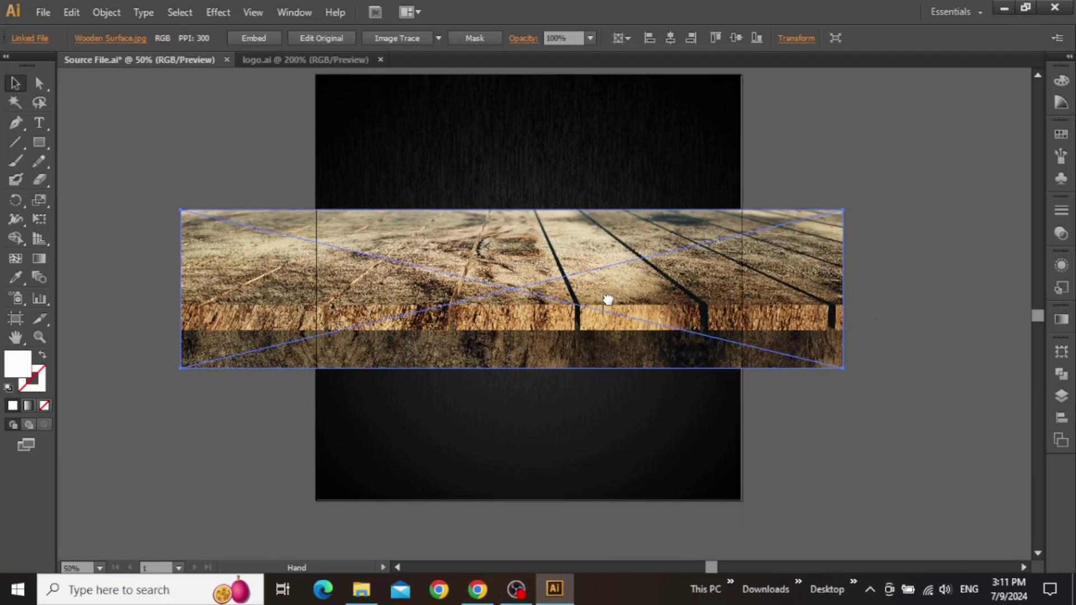
{"action": "left_click", "coordinate": [1059, 424]}
{"action": "left_click", "coordinate": [906, 376]}
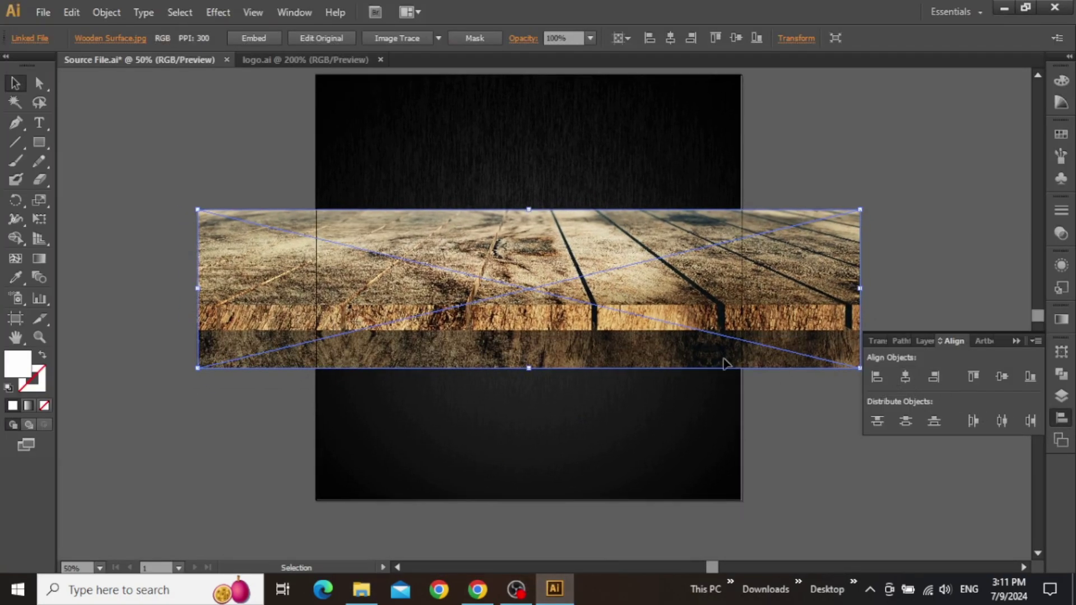
- Move the wooden surface to the artboard's bottom edge and shrink it proportionally about its horizontal centre, still overhanging both sides
{"action": "left_click_drag", "start_coordinate": [605, 299], "coordinate": [611, 429]}
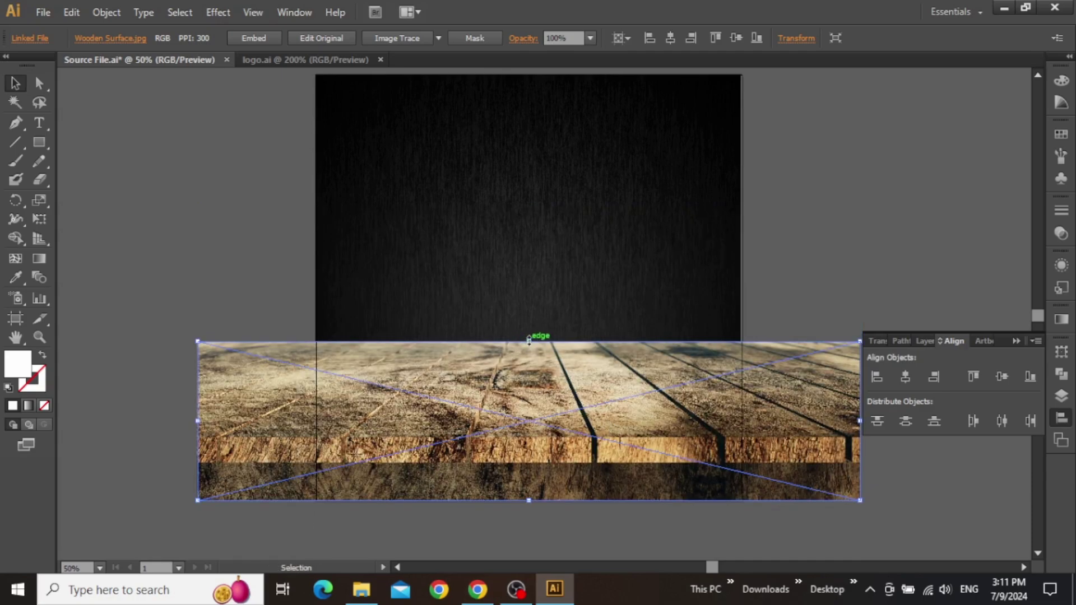
{"action": "left_click_drag", "start_coordinate": [529, 339], "coordinate": [530, 376]}
{"action": "left_click", "coordinate": [813, 268]}
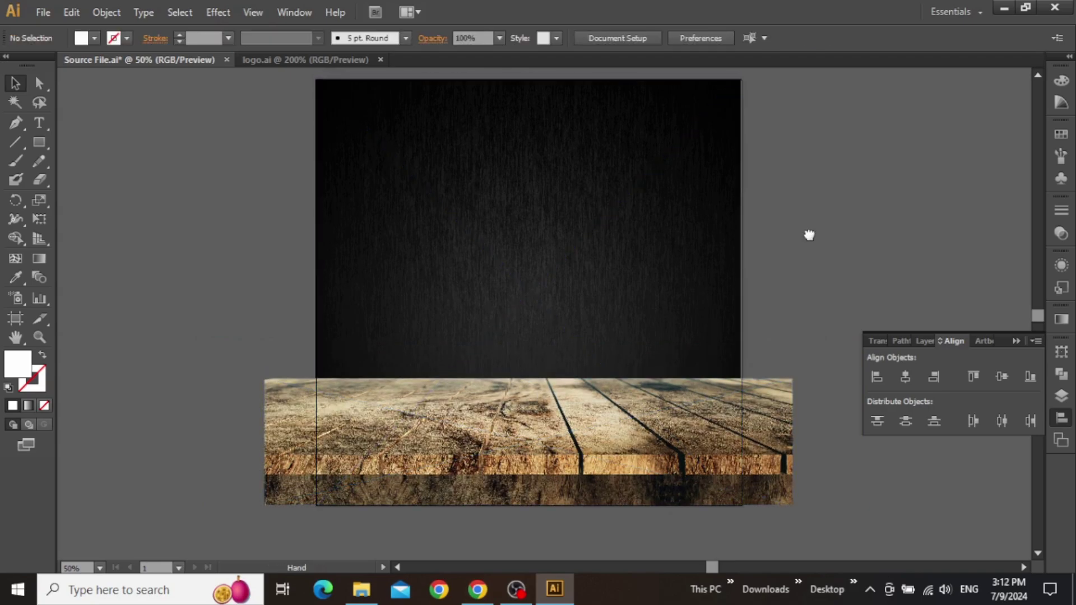
{"action": "left_click_drag", "start_coordinate": [810, 234], "coordinate": [814, 247]}
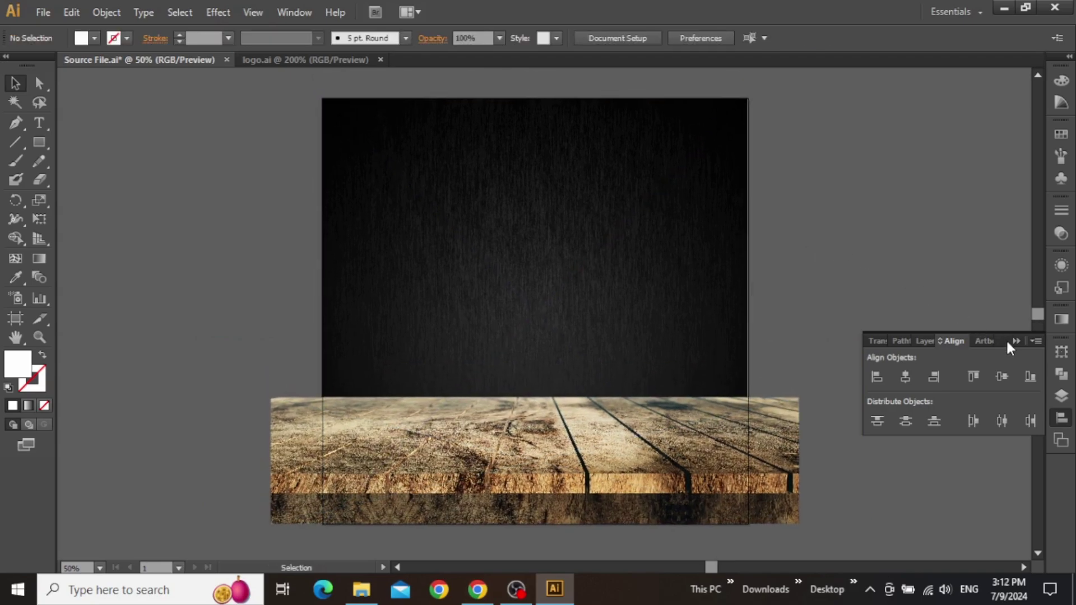
{"action": "left_click", "coordinate": [1009, 342]}
- Place the Food Item image from the project folder over the wooden surface and centre it horizontally on the artboard
{"action": "left_click", "coordinate": [361, 588]}
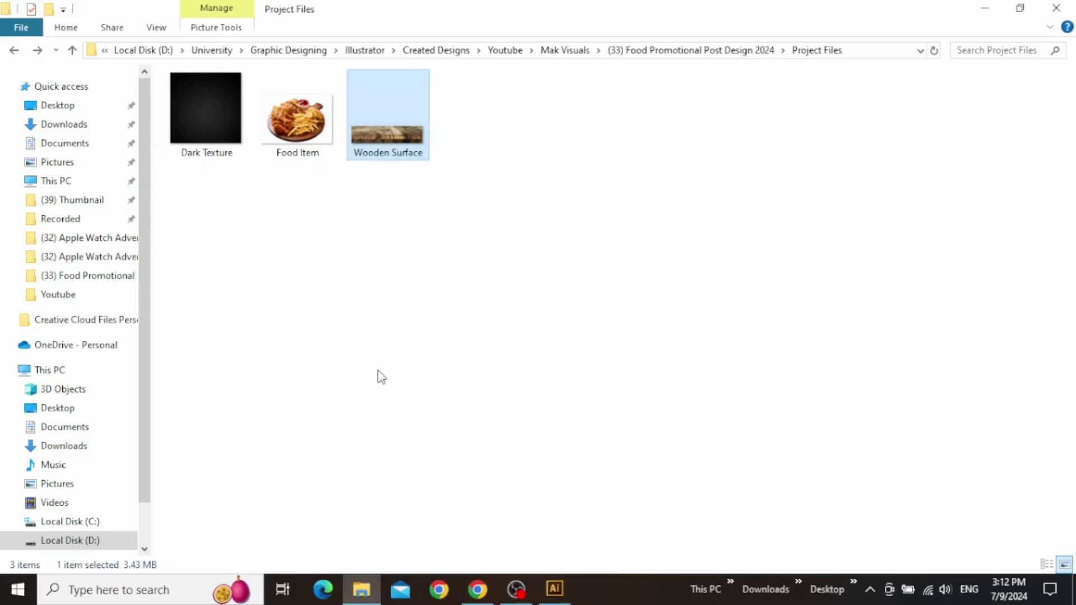
{"action": "left_click", "coordinate": [292, 130]}
{"action": "left_click_drag", "start_coordinate": [321, 138], "coordinate": [557, 354]}
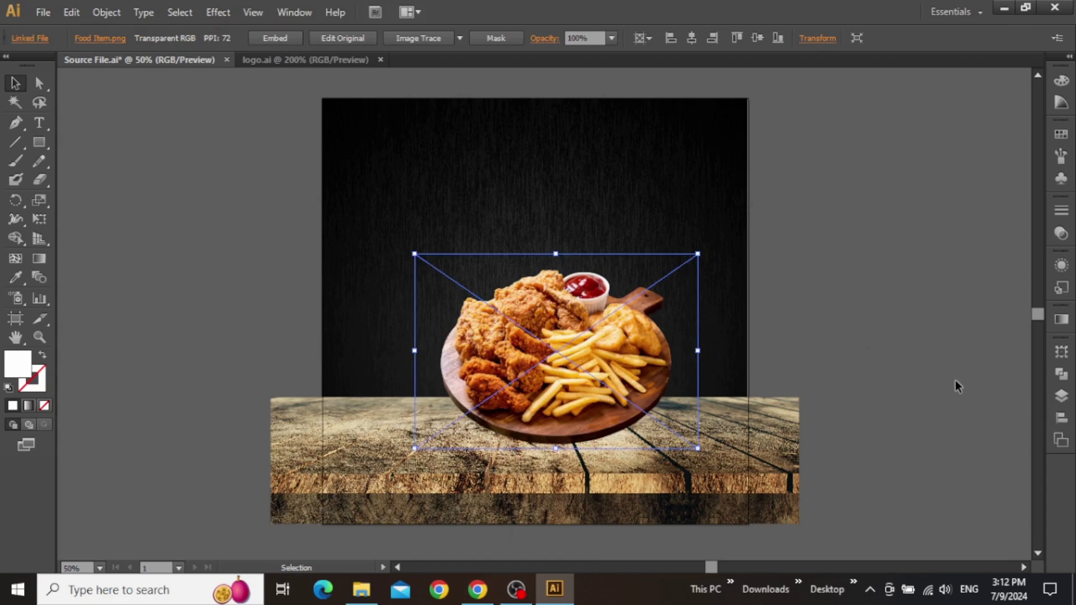
{"action": "left_click", "coordinate": [1061, 417]}
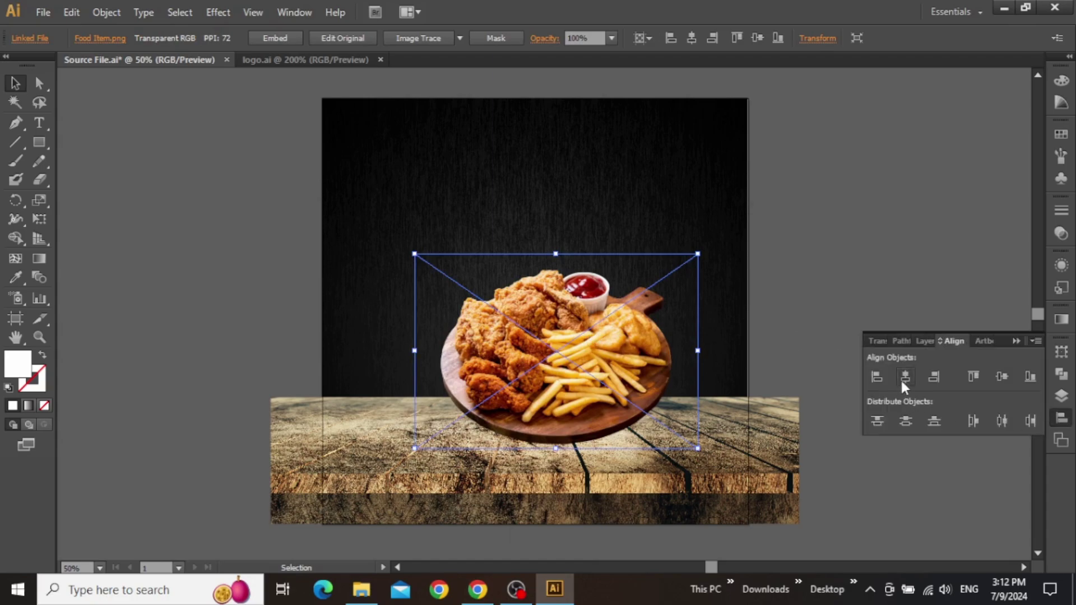
{"action": "left_click", "coordinate": [905, 377]}
- Enlarge the food platter slightly about its centre, nudge it up a little on the table and deselect it
{"action": "scroll", "coordinate": [566, 350], "scroll_direction": "up", "scroll_amount": 1}
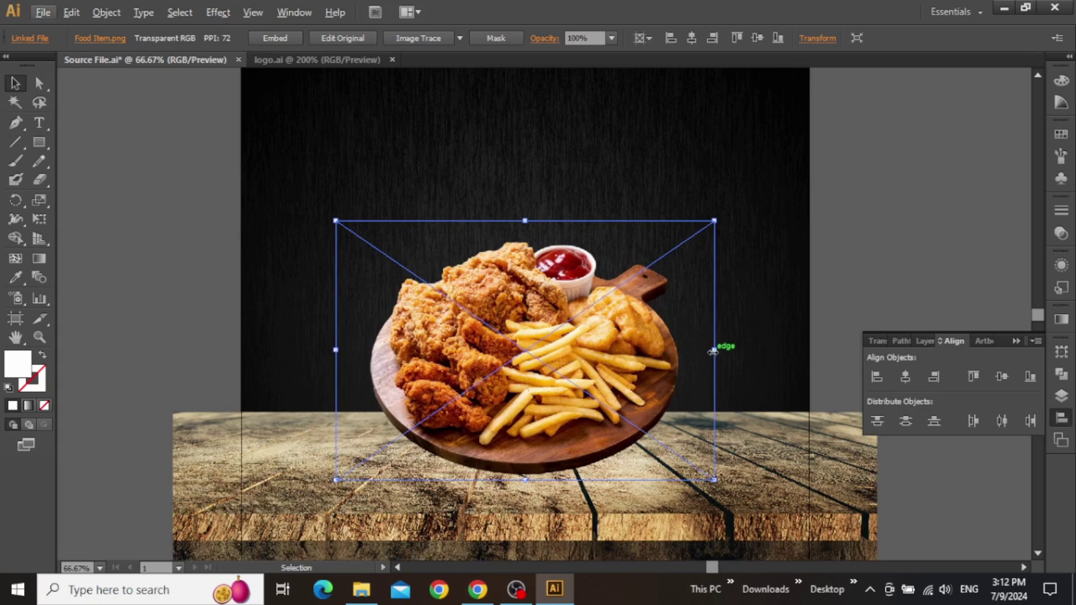
{"action": "left_click_drag", "start_coordinate": [713, 351], "coordinate": [722, 350]}
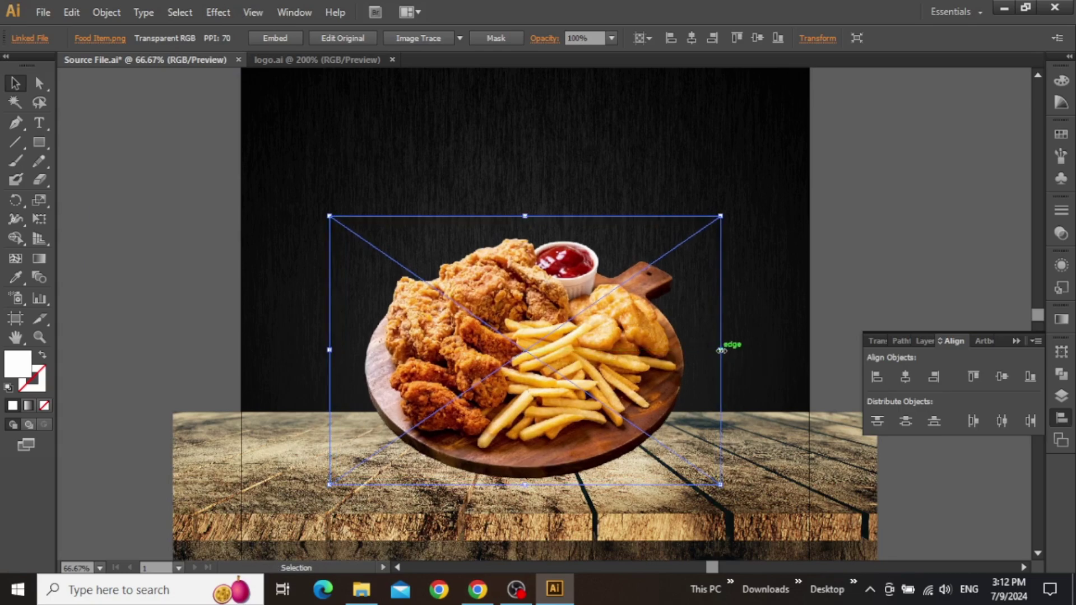
{"action": "key", "text": "shift+Up"}
{"action": "key", "text": "shift+Up"}
{"action": "key", "text": "shift+Up"}
{"action": "key", "text": "ctrl+shift+a"}
{"action": "scroll", "coordinate": [692, 269], "scroll_direction": "down", "scroll_amount": 2}
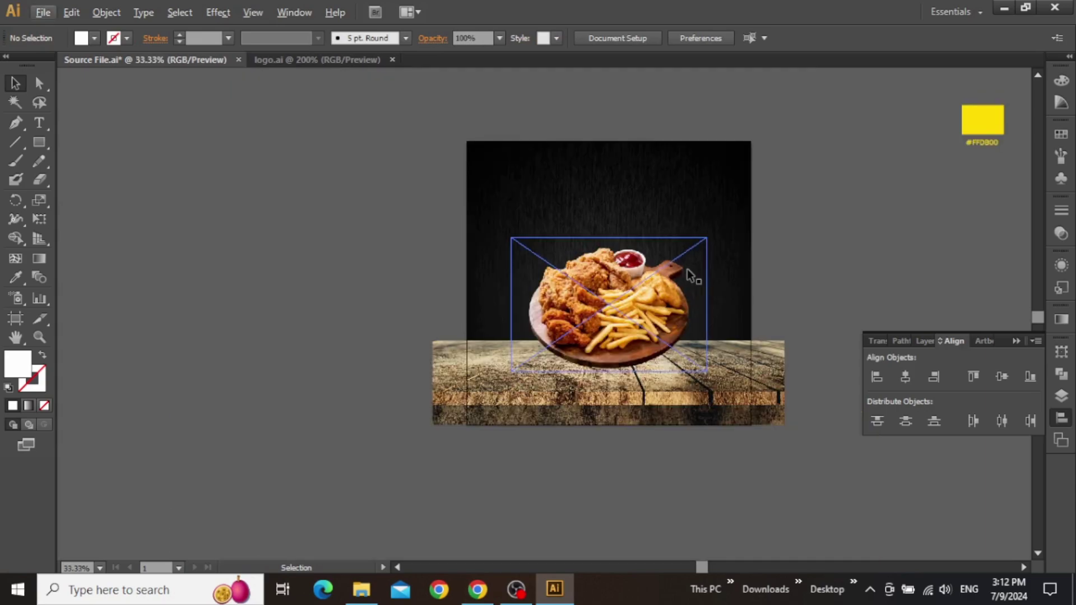
- Copy the CAPTURE IT font sample from beside the artboard and paste it onto the dark background above the food
{"action": "left_click_drag", "start_coordinate": [661, 269], "coordinate": [590, 271]}
{"action": "scroll", "coordinate": [546, 184], "scroll_direction": "up", "scroll_amount": 1}
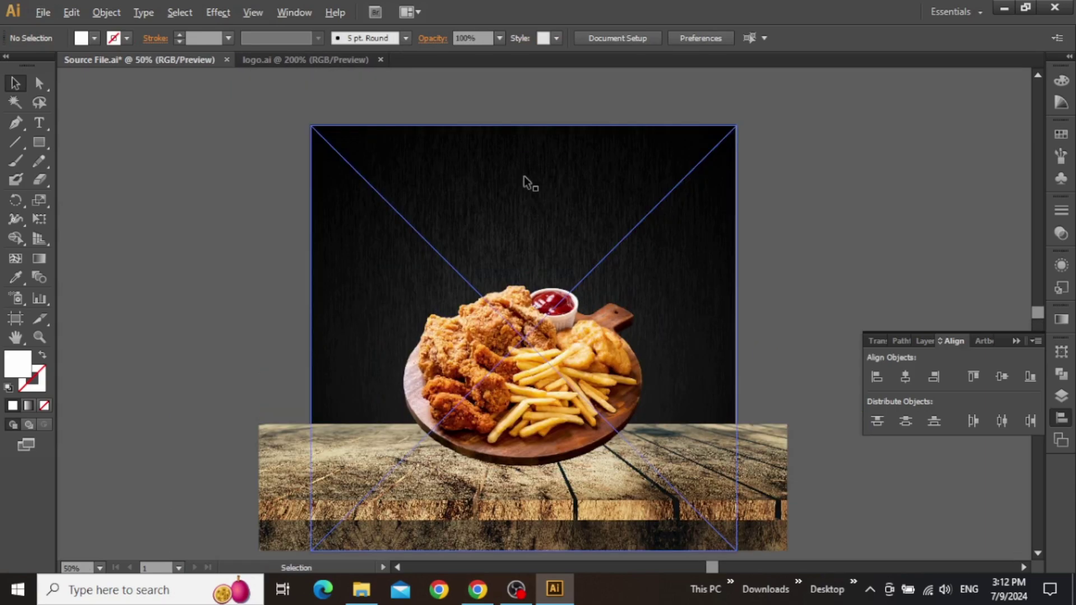
{"action": "scroll", "coordinate": [526, 176], "scroll_direction": "up", "scroll_amount": 1}
{"action": "left_click_drag", "start_coordinate": [941, 207], "coordinate": [636, 269]}
{"action": "left_click_drag", "start_coordinate": [834, 229], "coordinate": [291, 326]}
{"action": "scroll", "coordinate": [821, 200], "scroll_direction": "up", "scroll_amount": 2}
{"action": "left_click", "coordinate": [703, 239]}
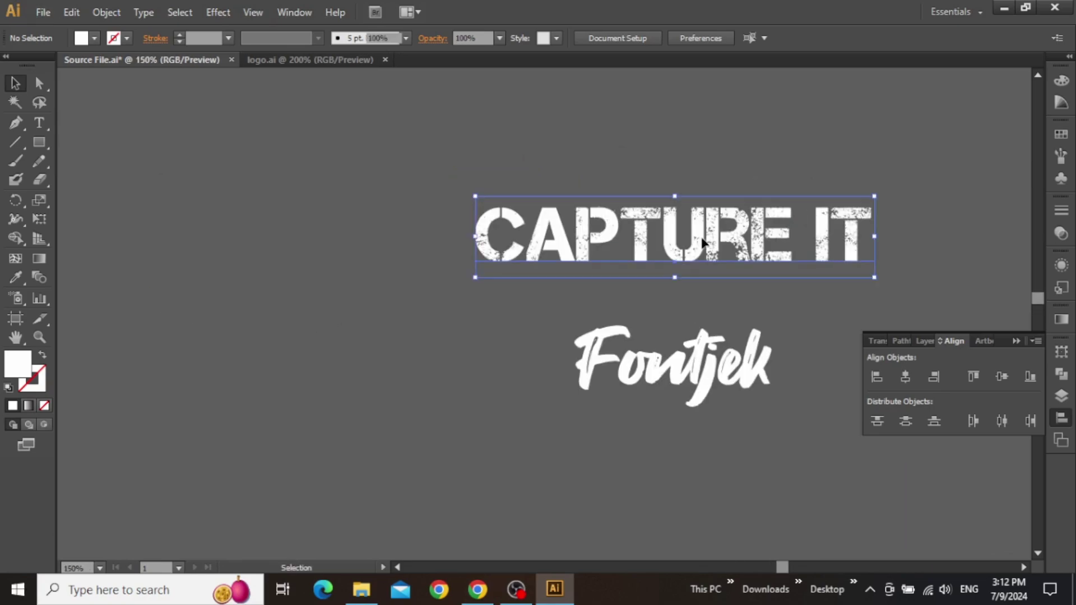
{"action": "left_click", "coordinate": [485, 332]}
{"action": "scroll", "coordinate": [494, 330], "scroll_direction": "down", "scroll_amount": 1}
{"action": "scroll", "coordinate": [494, 330], "scroll_direction": "down", "scroll_amount": 1}
{"action": "left_click_drag", "start_coordinate": [293, 306], "coordinate": [871, 243]}
{"action": "left_click_drag", "start_coordinate": [431, 281], "coordinate": [888, 191]}
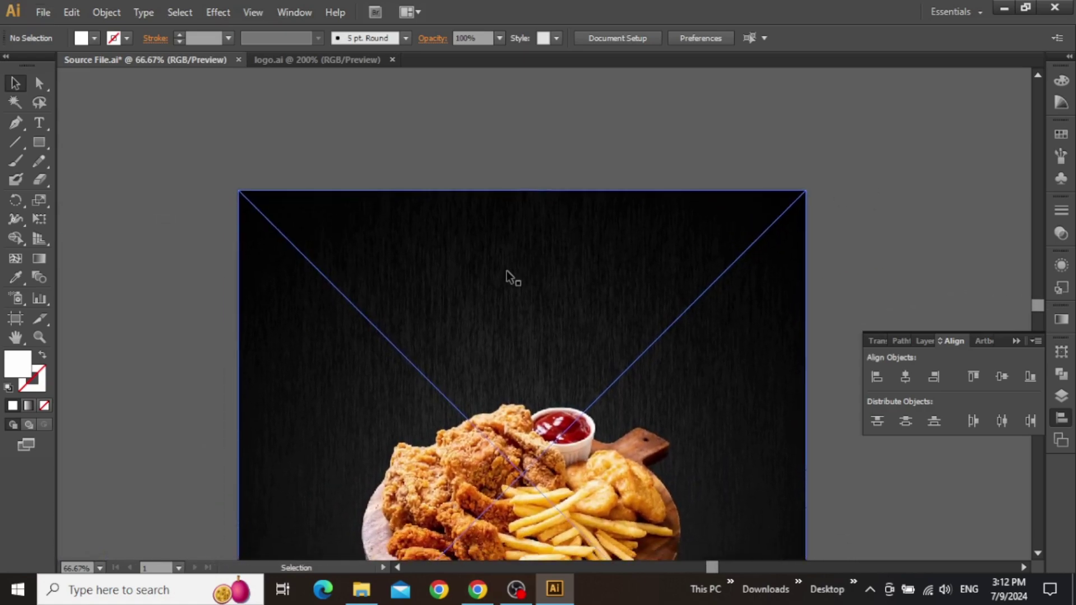
{"action": "scroll", "coordinate": [507, 271], "scroll_direction": "up", "scroll_amount": 1}
{"action": "key", "text": "ctrl+v"}
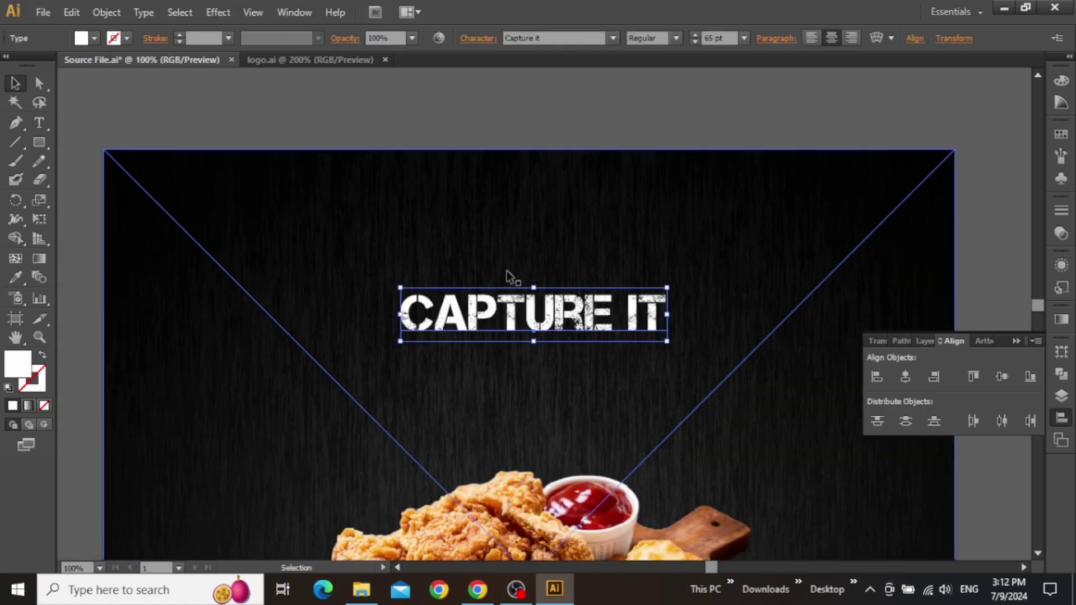
- Replace the wording of the pasted CAPTURE IT text with DELICIOUS
{"action": "double_click", "coordinate": [535, 300]}
{"action": "key", "text": "ctrl+a"}
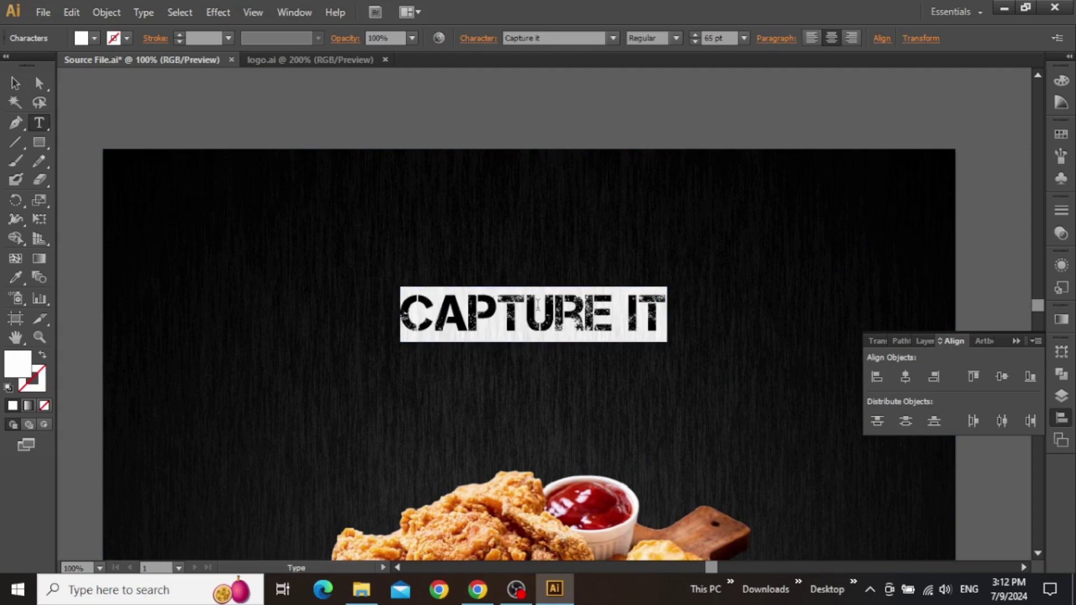
{"action": "type", "text": "DELICIOUS"}
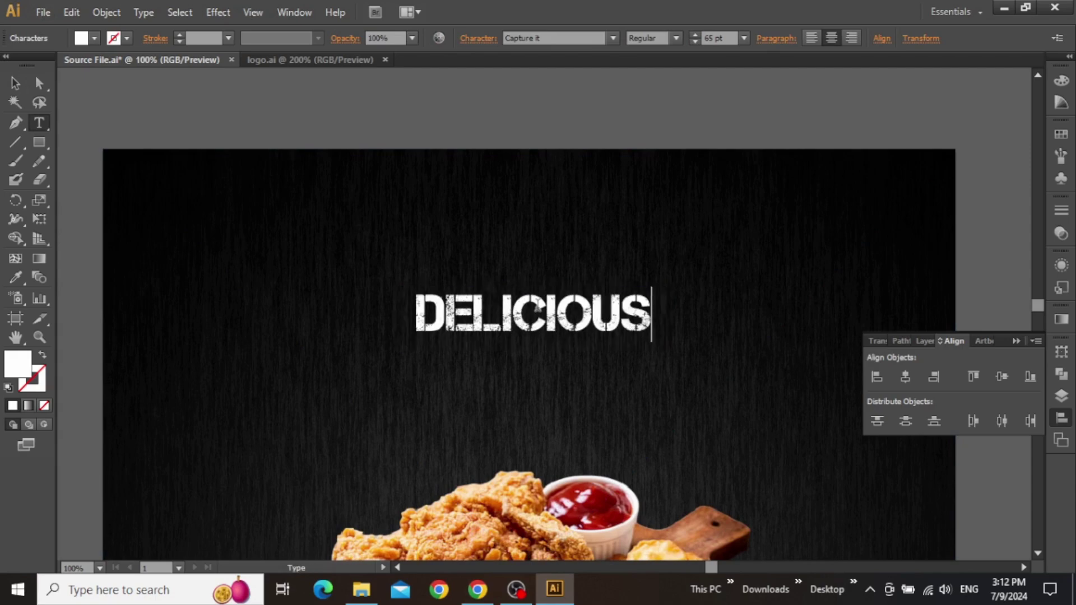
{"action": "key", "text": "Escape"}
- Centre the DELICIOUS heading horizontally on the artboard and set its font size to 97 pt
{"action": "left_click_drag", "start_coordinate": [536, 307], "coordinate": [541, 294]}
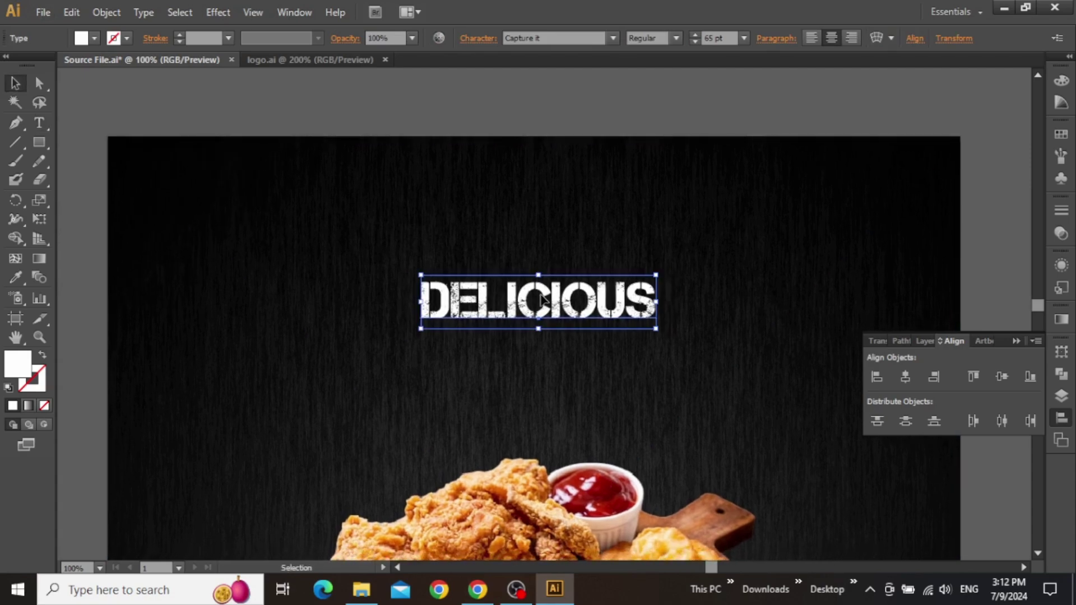
{"action": "left_click", "coordinate": [902, 376]}
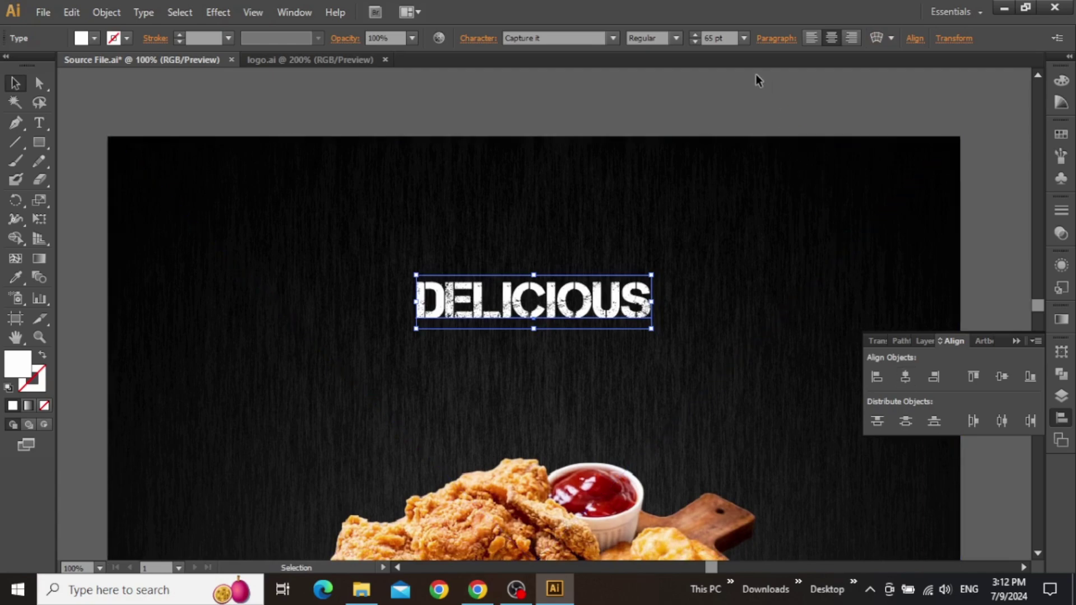
{"action": "scroll", "coordinate": [727, 38], "scroll_direction": "up", "scroll_amount": 20}
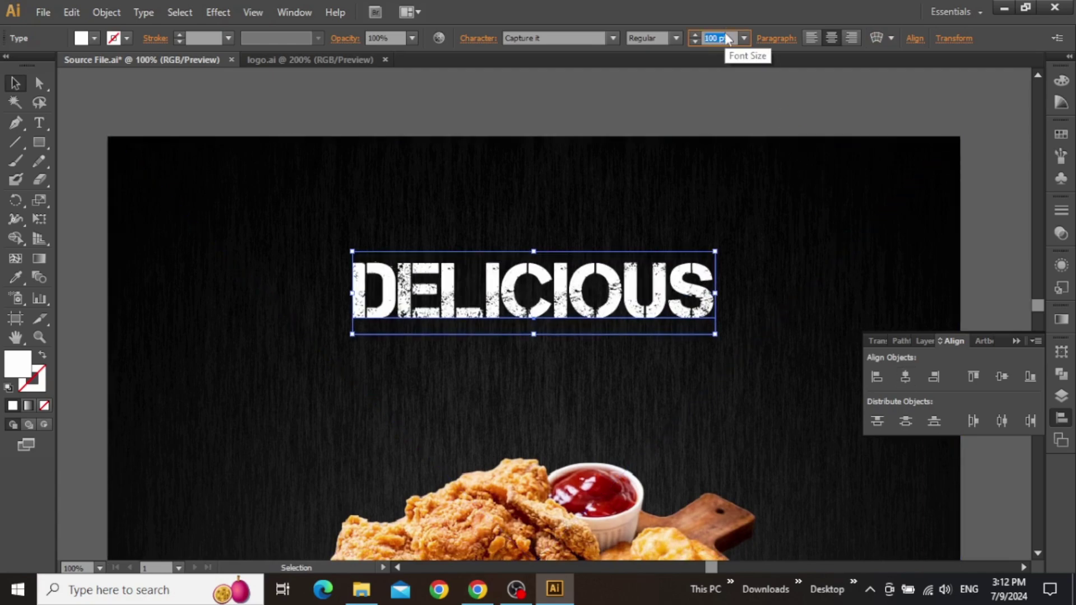
{"action": "scroll", "coordinate": [726, 35], "scroll_direction": "down", "scroll_amount": 3}
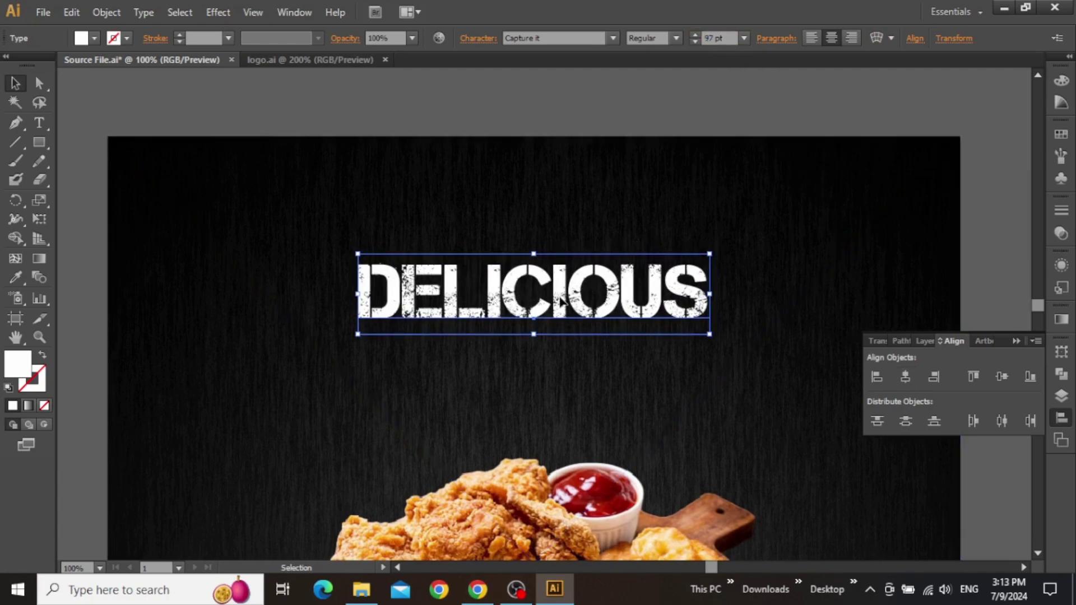
- Duplicate the DELICIOUS heading directly below itself and change the copy's text to FOOD MENU
{"action": "left_click_drag", "start_coordinate": [563, 301], "coordinate": [565, 368]}
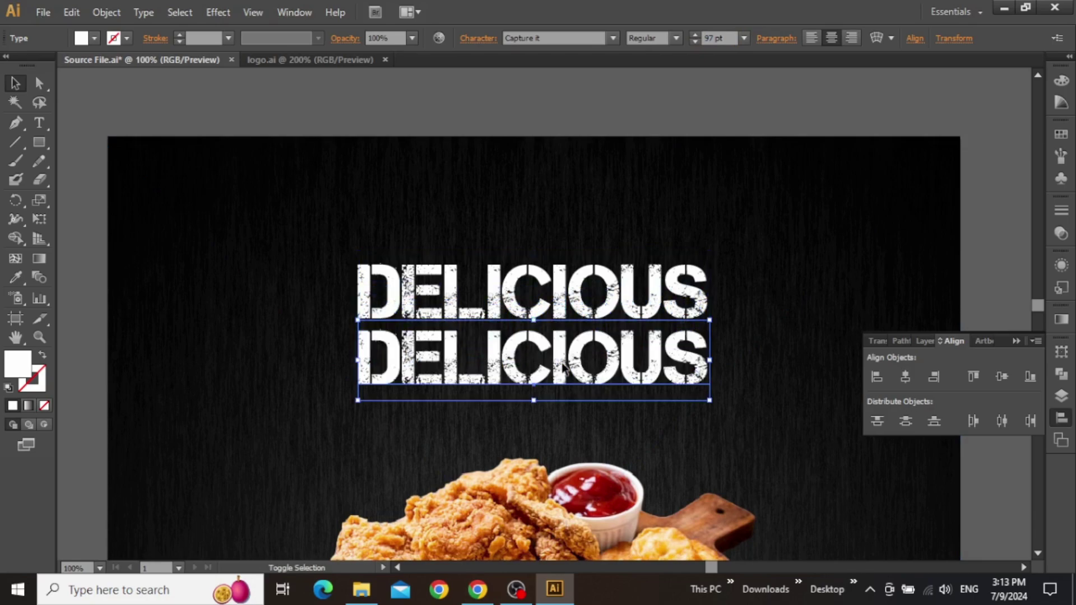
{"action": "key", "text": "t"}
{"action": "left_click", "coordinate": [567, 370]}
{"action": "key", "text": "ctrl+a"}
{"action": "type", "text": "FO"}
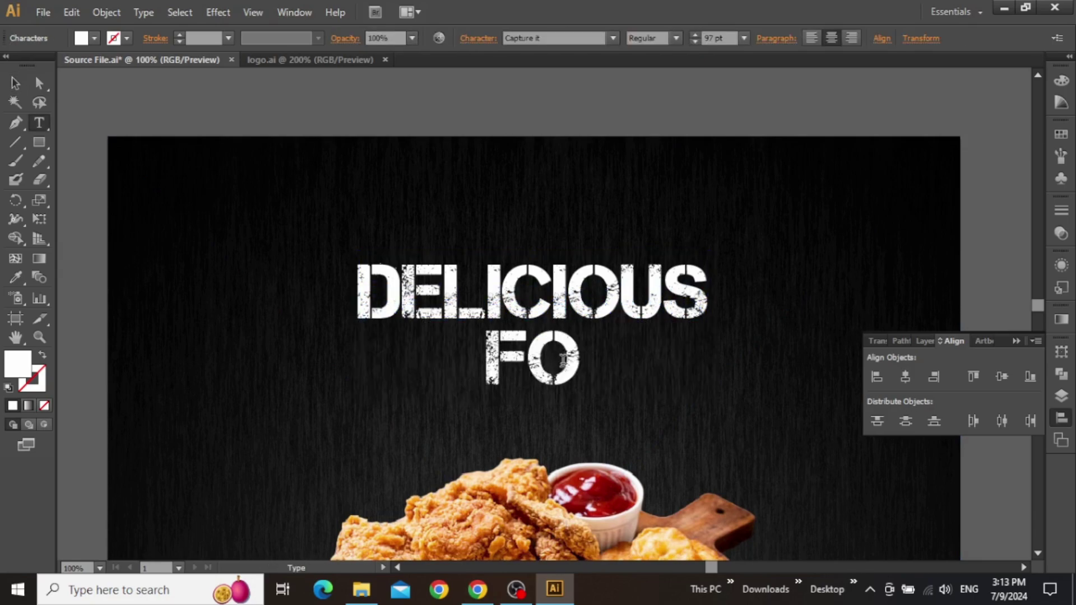
{"action": "type", "text": "OD MENU"}
{"action": "key", "text": "Escape"}
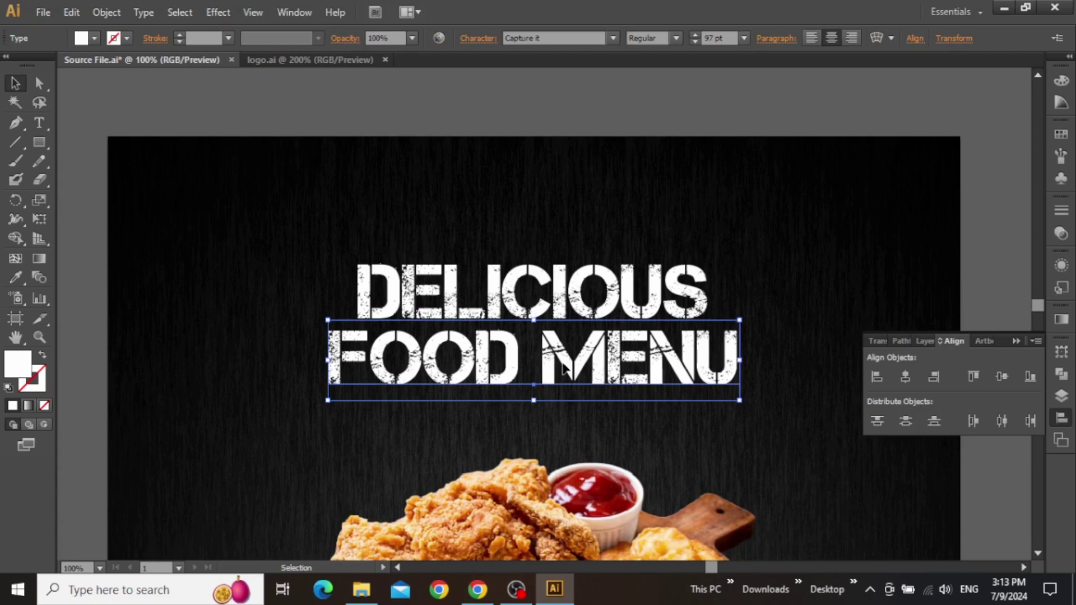
- Reduce the FOOD MENU line's font size to 44 pt
{"action": "left_click", "coordinate": [716, 37]}
{"action": "type", "text": "90"}
{"action": "key", "text": "Return"}
{"action": "key", "text": "shift+Down"}
{"action": "key", "text": "shift+Down"}
{"action": "key", "text": "shift+Down"}
{"action": "key", "text": "shift+Down"}
{"action": "key", "text": "shift+Down"}
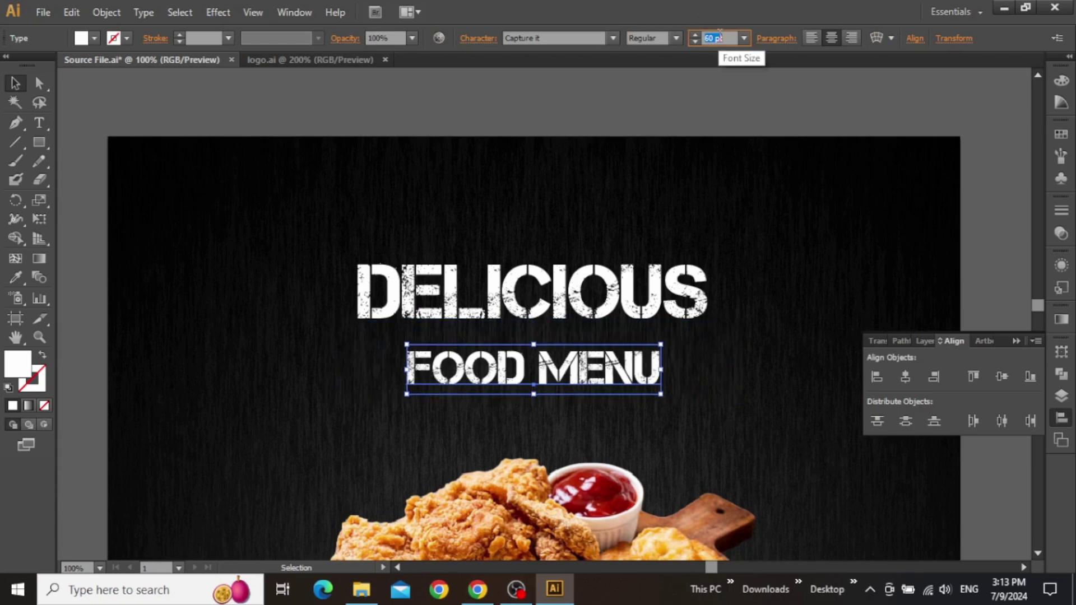
{"action": "type", "text": "44"}
{"action": "key", "text": "Return"}
- Fill the FOOD MENU text with yellow sampled from the #FFDB00 swatch beside the artboard
{"action": "key", "text": "space"}
{"action": "left_click_drag", "start_coordinate": [856, 175], "coordinate": [161, 320]}
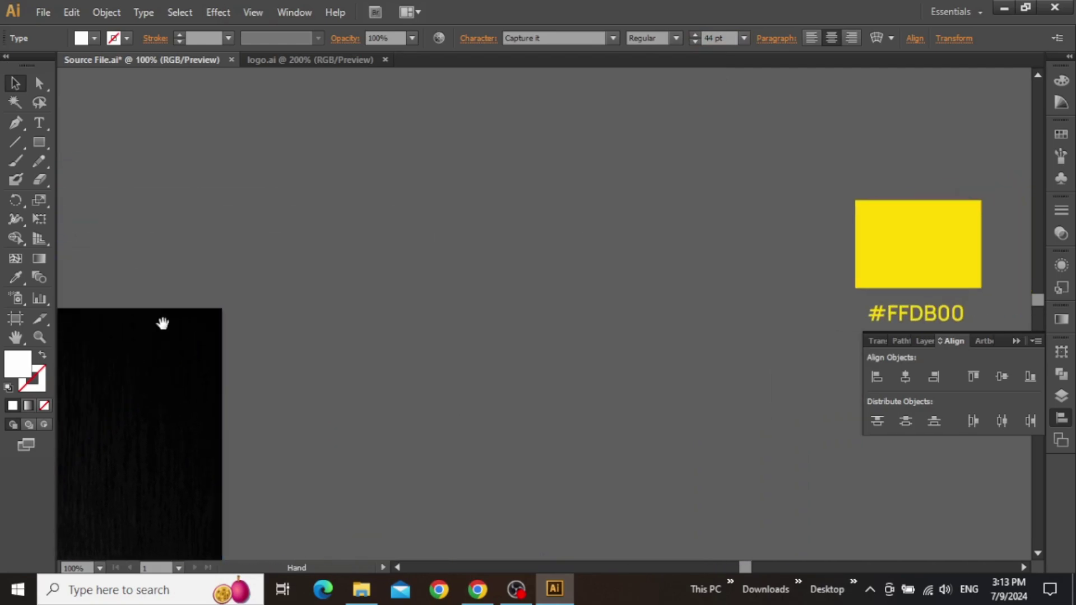
{"action": "left_click_drag", "start_coordinate": [775, 262], "coordinate": [448, 279]}
{"action": "scroll", "coordinate": [617, 312], "scroll_direction": "up", "scroll_amount": 1}
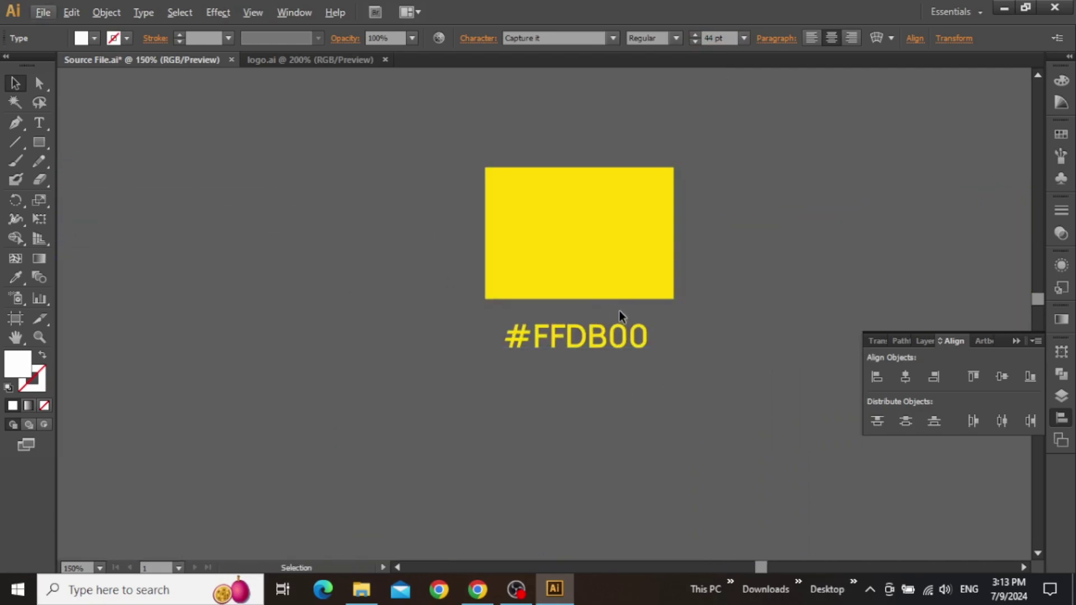
{"action": "key", "text": "i"}
{"action": "left_click", "coordinate": [606, 250]}
{"action": "key", "text": "v"}
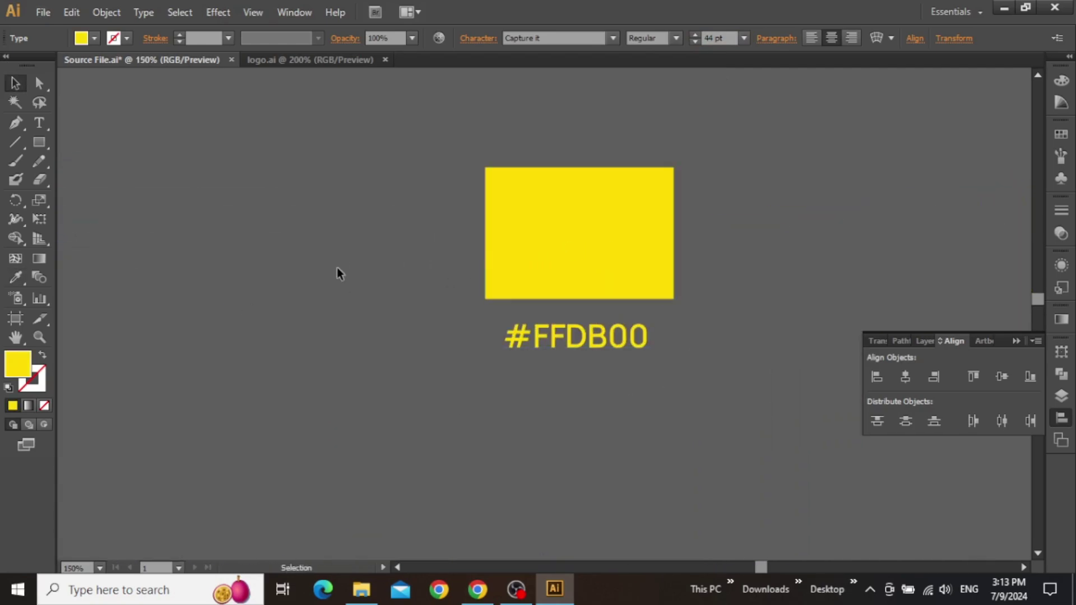
{"action": "left_click", "coordinate": [337, 267]}
{"action": "scroll", "coordinate": [348, 283], "scroll_direction": "down", "scroll_amount": 1}
{"action": "left_click_drag", "start_coordinate": [264, 309], "coordinate": [722, 241]}
{"action": "left_click", "coordinate": [542, 353]}
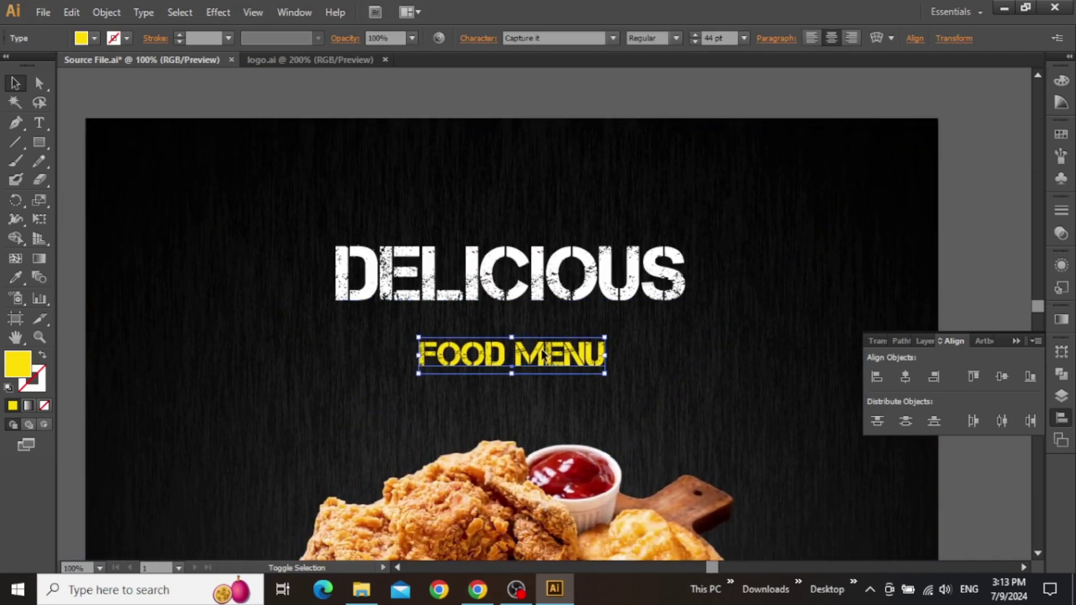
- Duplicate the FOOD MENU line above the DELICIOUS heading and change the copy's text to SUPER
{"action": "left_click_drag", "start_coordinate": [542, 351], "coordinate": [540, 215]}
{"action": "key", "text": "t"}
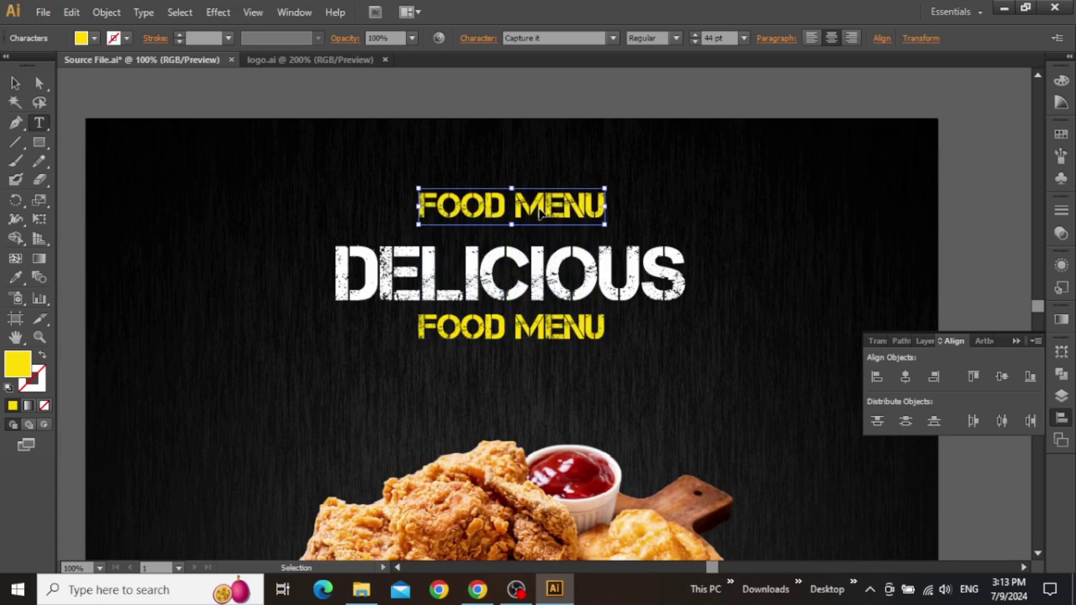
{"action": "left_click", "coordinate": [540, 213]}
{"action": "key", "text": "ctrl+a"}
{"action": "type", "text": "SUPER"}
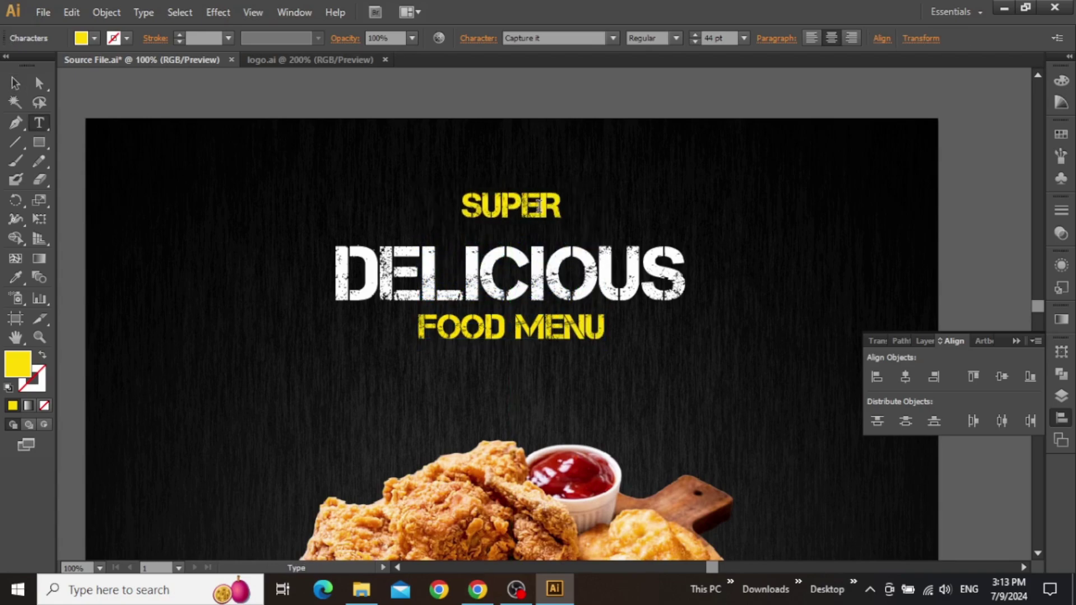
{"action": "key", "text": "Escape"}
- Set the SUPER text's font to Fontjek and its font size to 93 pt
{"action": "left_click", "coordinate": [582, 40]}
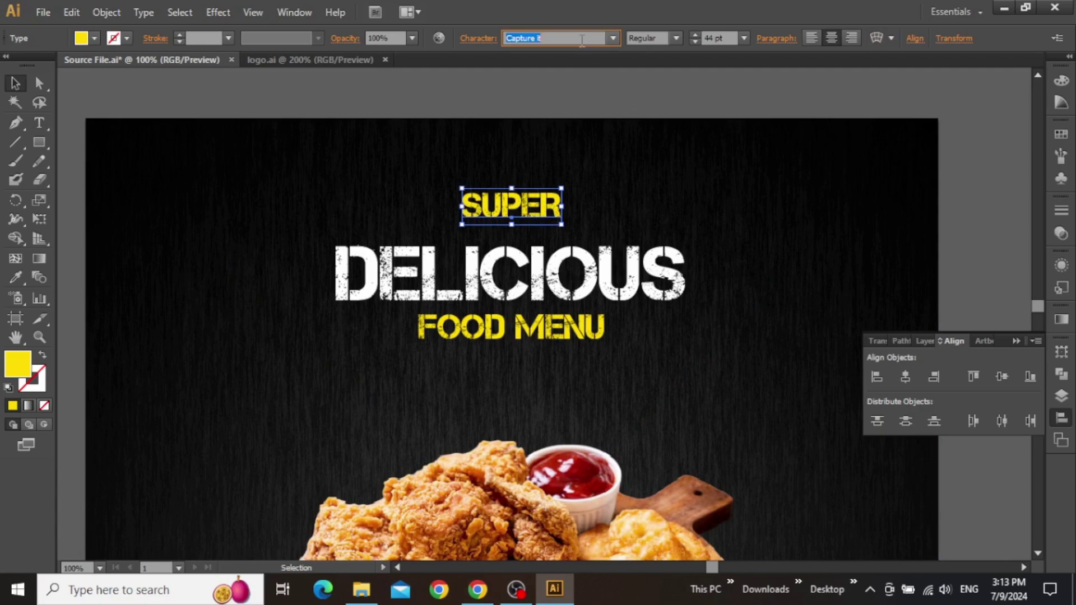
{"action": "type", "text": "Fonbek"}
{"action": "key", "text": "Return"}
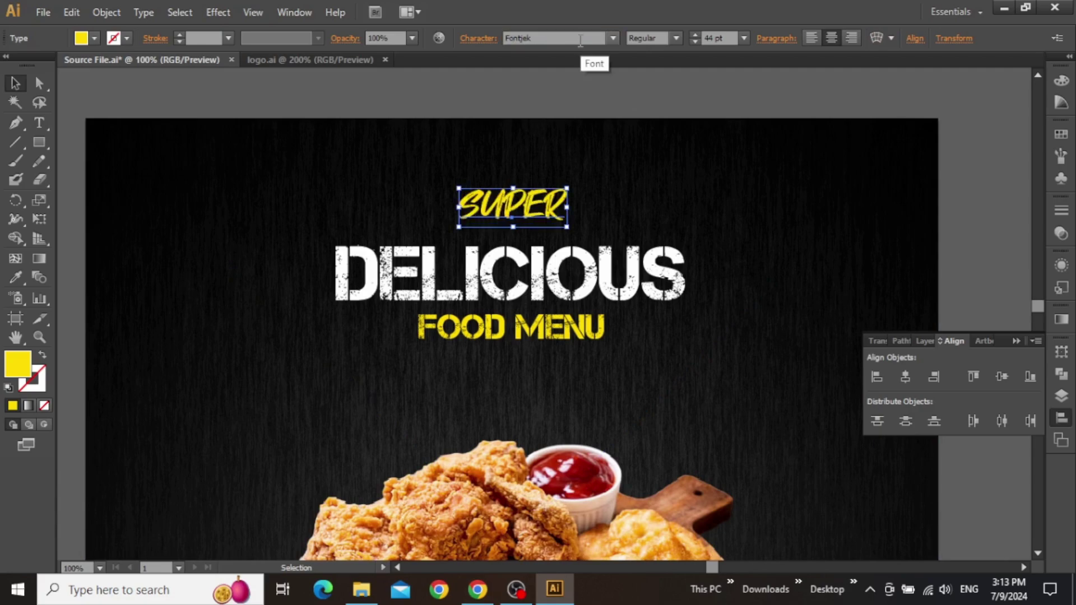
{"action": "left_click", "coordinate": [727, 39]}
{"action": "type", "text": "50"}
{"action": "key", "text": "Return"}
{"action": "type", "text": "93"}
{"action": "key", "text": "Return"}
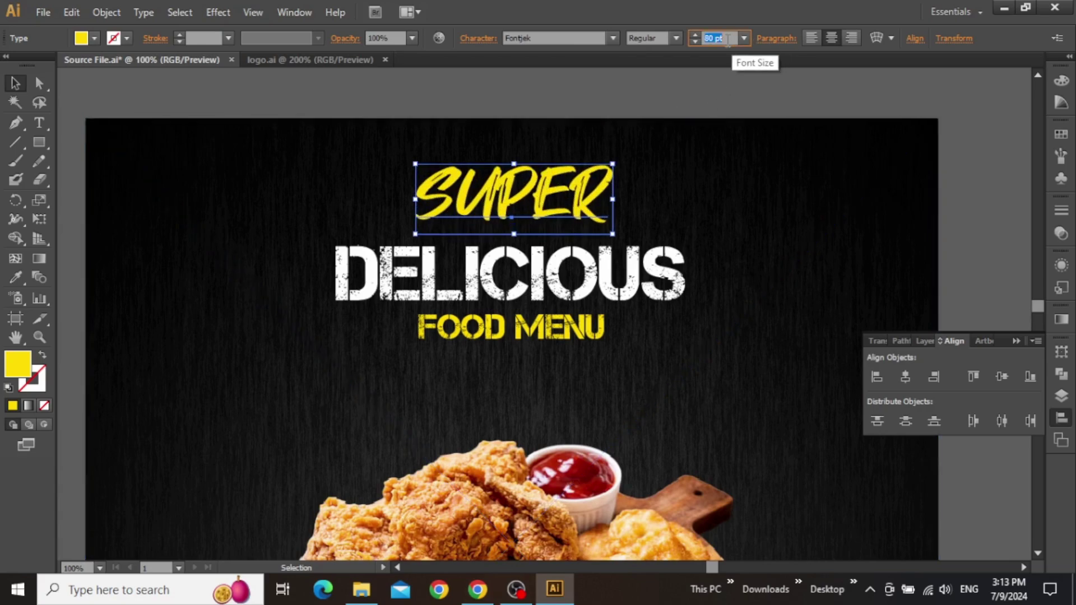
- Nudge the SUPER text slightly down so it sits closer to the DELICIOUS heading
{"action": "key", "text": "Down"}
{"action": "key", "text": "Down"}
{"action": "key", "text": "Down"}
{"action": "key", "text": "Down"}
{"action": "key", "text": "Down"}
{"action": "key", "text": "Down"}
{"action": "key", "text": "Down"}
{"action": "key", "text": "Down"}
{"action": "key", "text": "Down"}
{"action": "key", "text": "Down"}
{"action": "key", "text": "Down"}
{"action": "key", "text": "Down"}
{"action": "key", "text": "Down"}
{"action": "key", "text": "Down"}
{"action": "key", "text": "Down"}
{"action": "key", "text": "Down"}
{"action": "key", "text": "Down"}
{"action": "key", "text": "Down"}
{"action": "key", "text": "Down"}
{"action": "key", "text": "Down"}
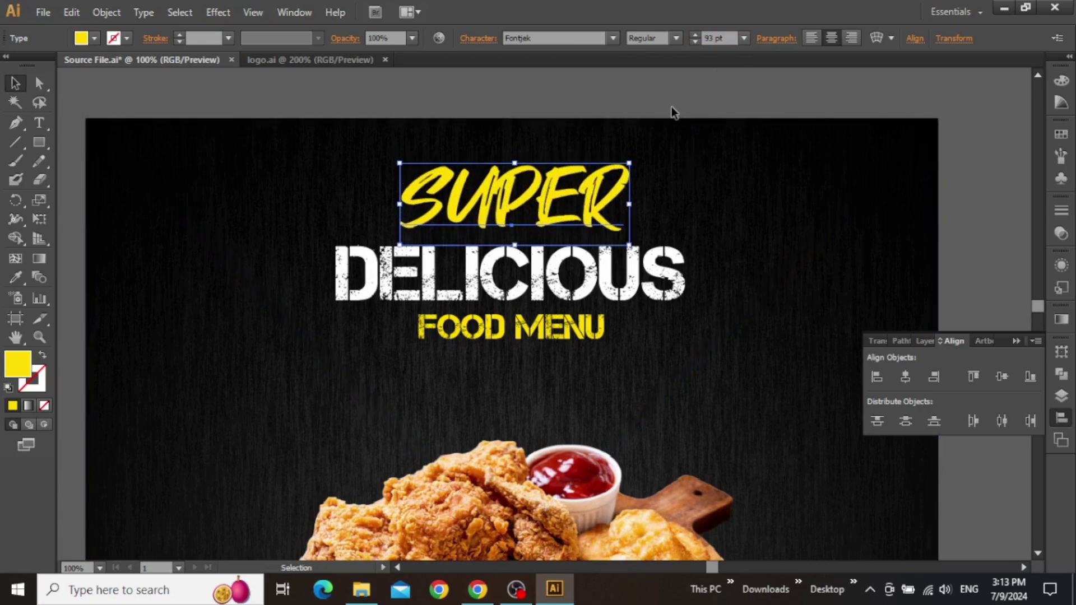
{"action": "key", "text": "Down"}
{"action": "key", "text": "Down"}
{"action": "key", "text": "Down"}
{"action": "key", "text": "Down"}
{"action": "key", "text": "Down"}
{"action": "key", "text": "Down"}
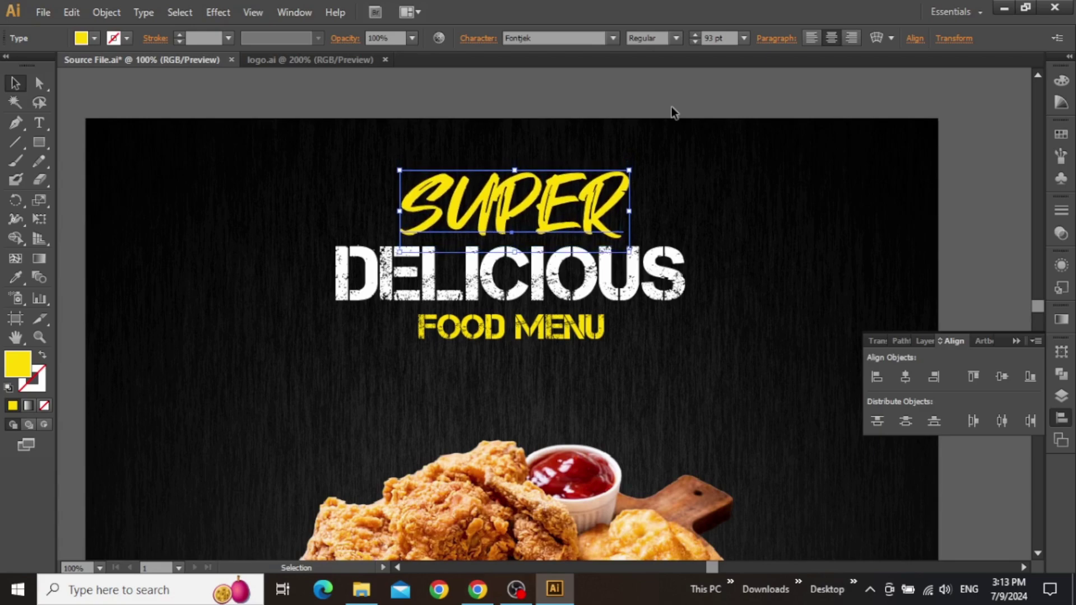
{"action": "left_click", "coordinate": [672, 107]}
- Shear the SUPER, DELICIOUS and FOOD MENU lines together with Free Transform so they slope upward to the right
{"action": "left_click_drag", "start_coordinate": [649, 149], "coordinate": [668, 176]}
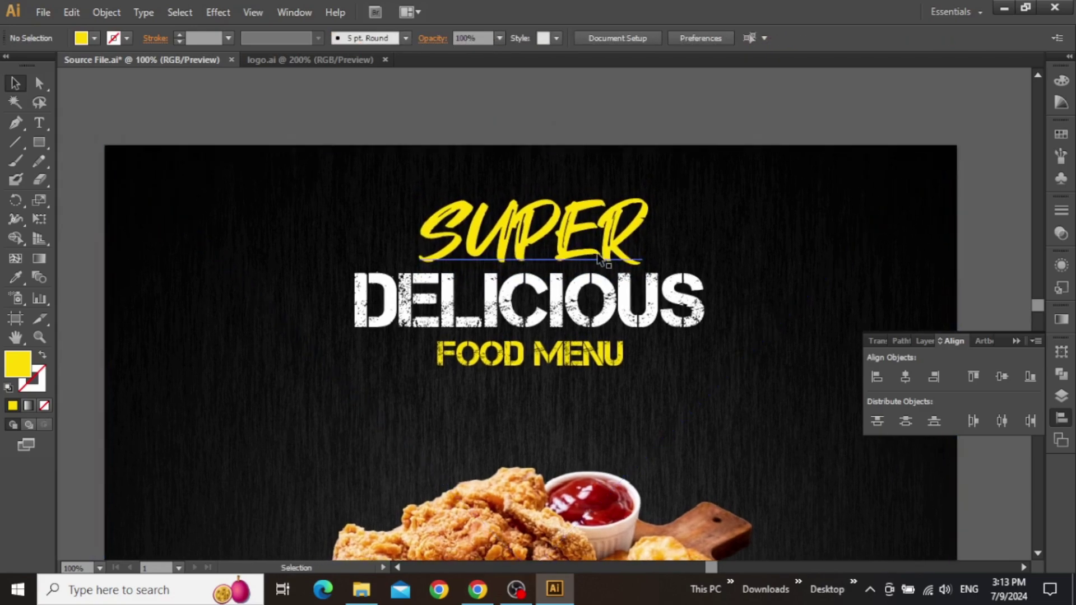
{"action": "left_click", "coordinate": [577, 253]}
{"action": "left_click", "coordinate": [566, 302], "text": "shift"}
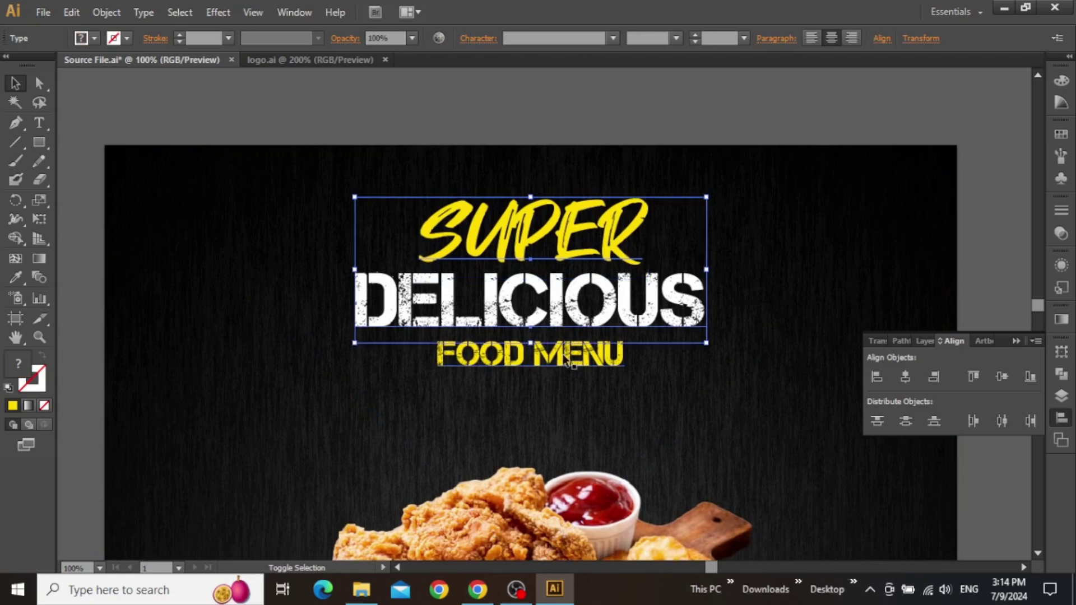
{"action": "left_click", "coordinate": [566, 362], "text": "shift"}
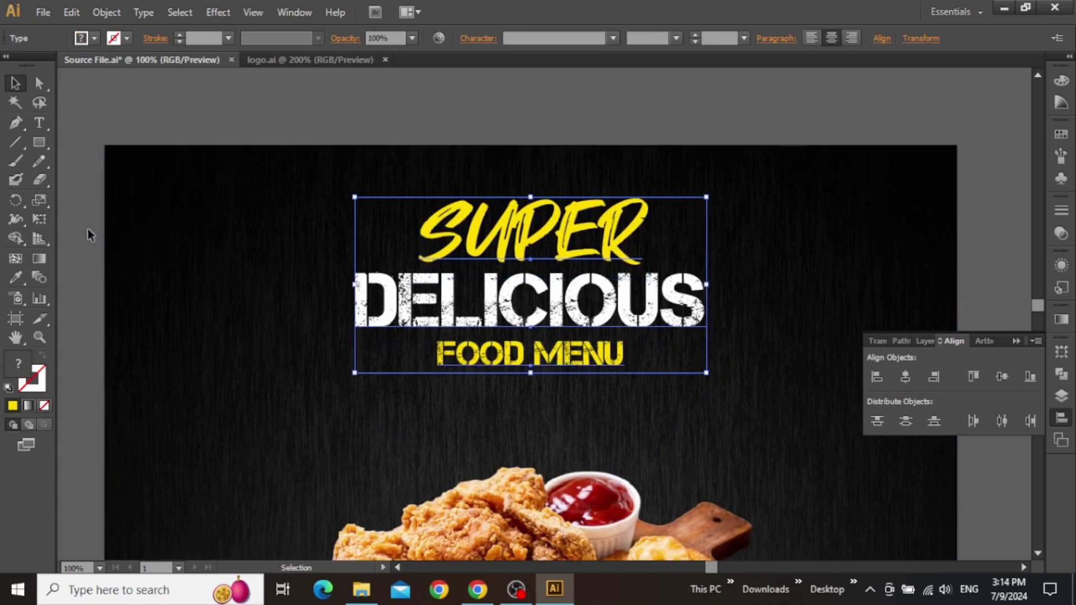
{"action": "left_click", "coordinate": [39, 220]}
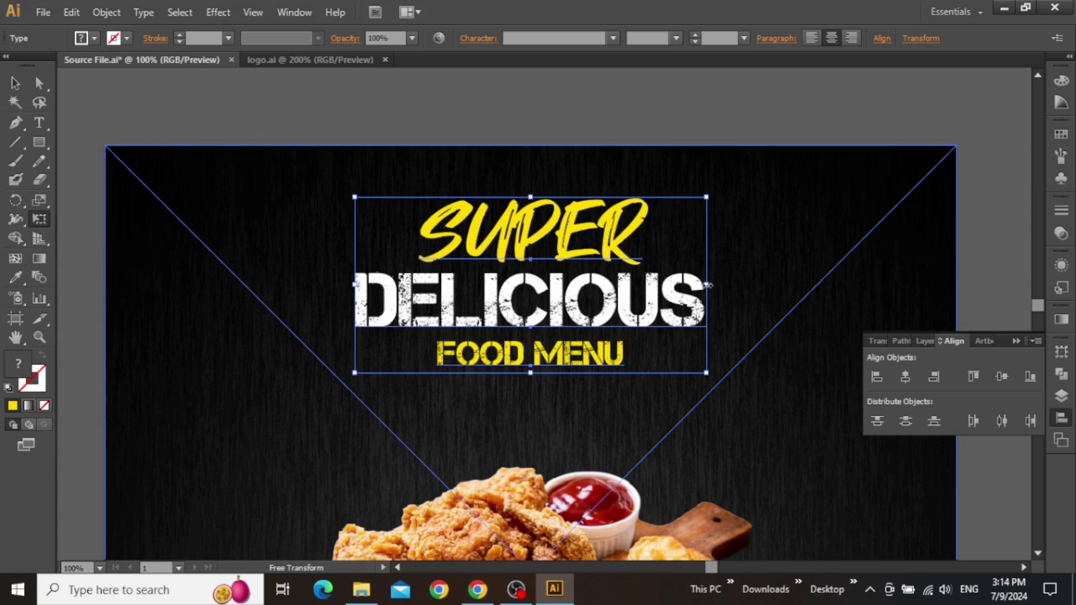
{"action": "left_click_drag", "start_coordinate": [707, 285], "coordinate": [707, 240]}
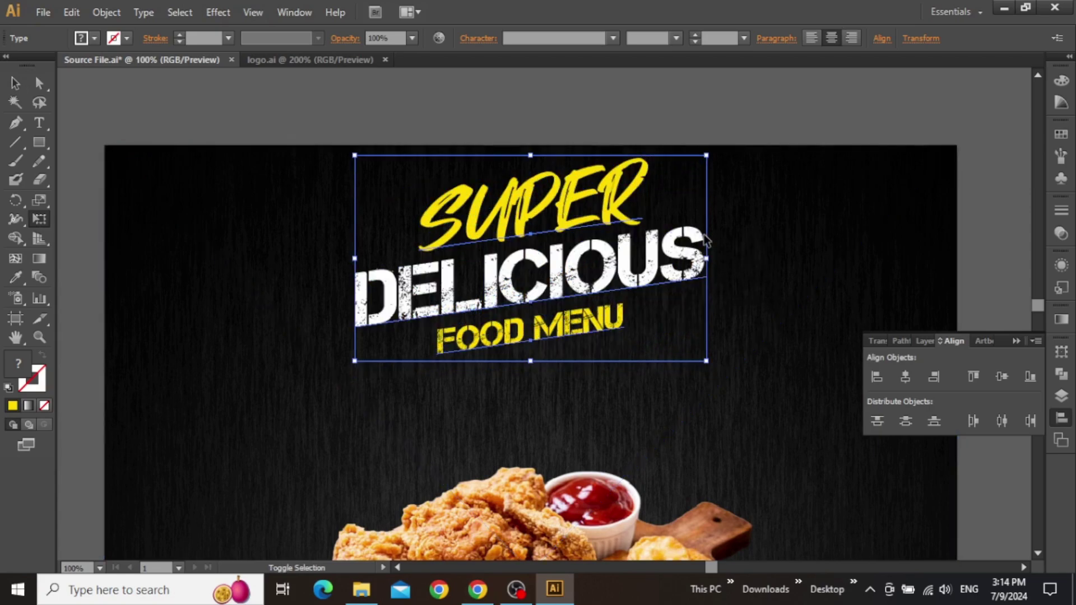
{"action": "key", "text": "v"}
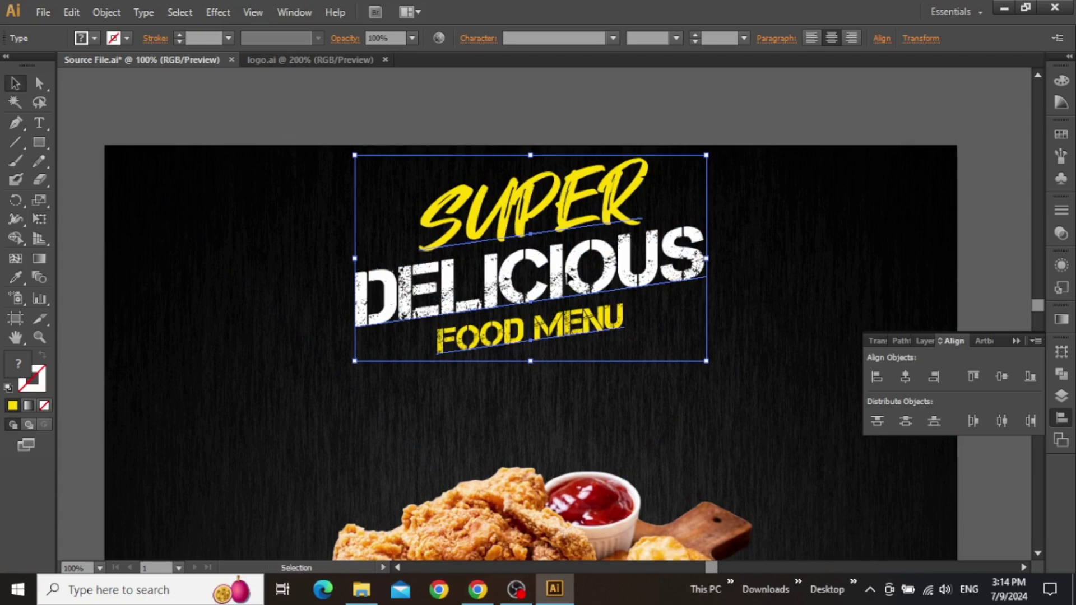
- Move the slanted three-line heading a little lower on the artboard and enlarge it slightly about its centre
{"action": "left_click_drag", "start_coordinate": [559, 276], "coordinate": [561, 241]}
{"action": "scroll", "coordinate": [608, 283], "scroll_direction": "down", "scroll_amount": 2}
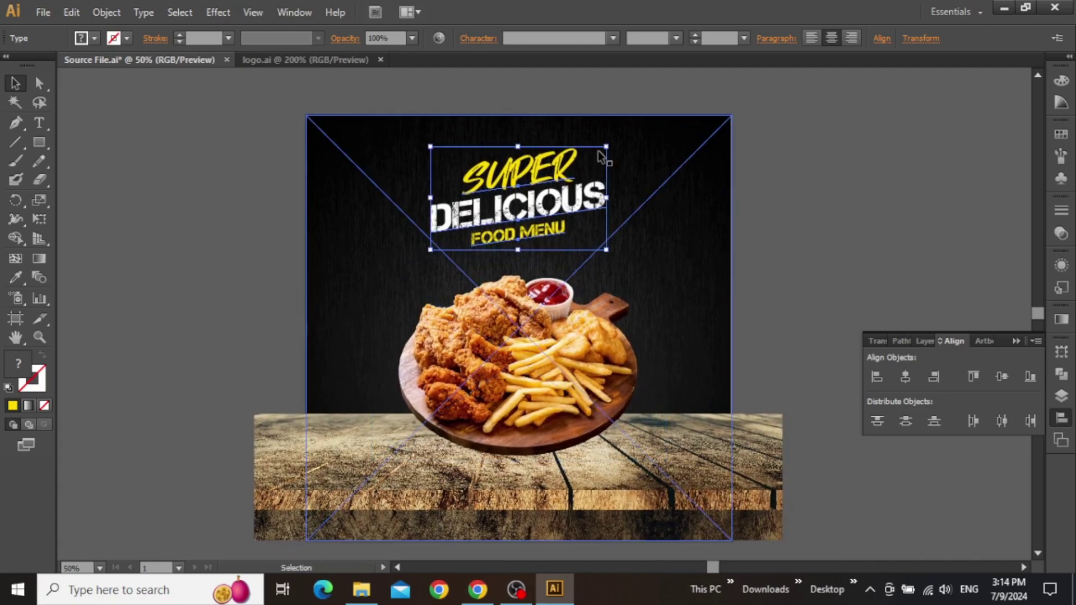
{"action": "left_click_drag", "start_coordinate": [608, 147], "coordinate": [617, 145]}
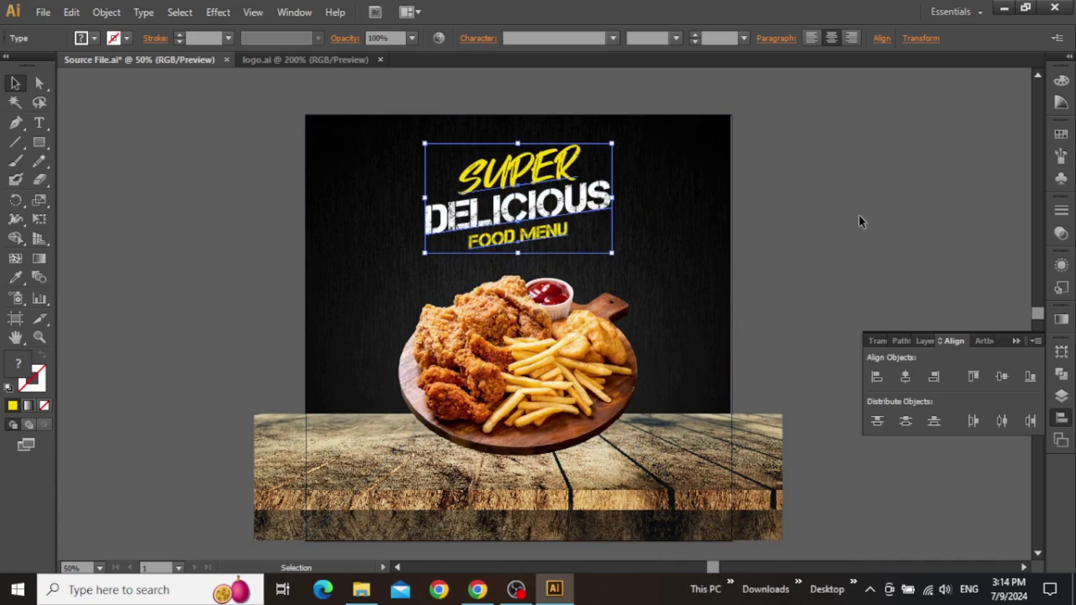
{"action": "left_click", "coordinate": [881, 196]}
- Draw an upward-arching curve with the Pen tool under the FOOD MENU text, about as wide as that line
{"action": "scroll", "coordinate": [533, 226], "scroll_direction": "up", "scroll_amount": 3}
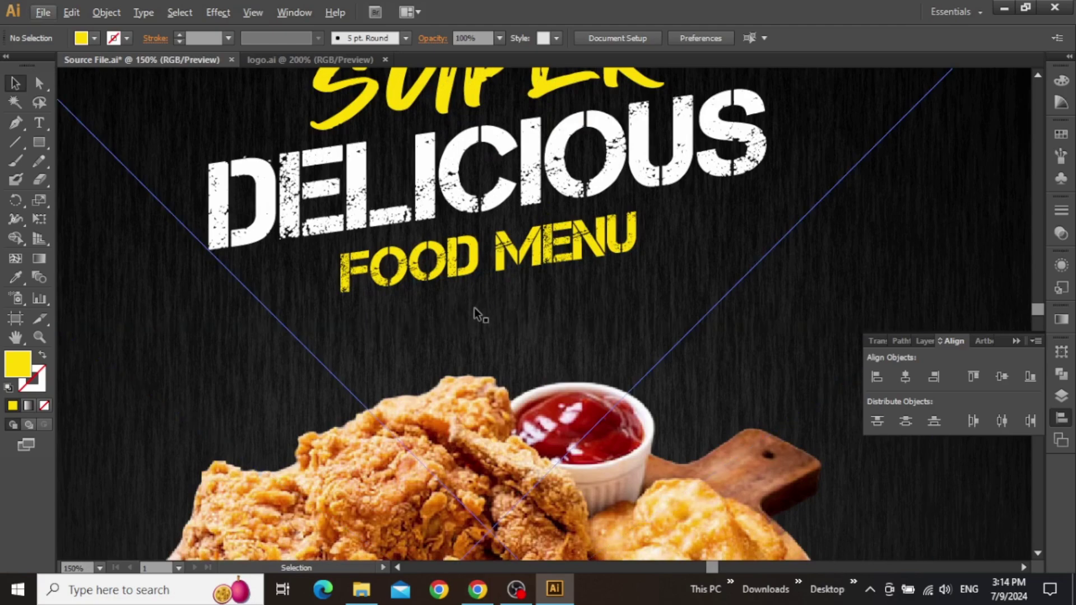
{"action": "left_click", "coordinate": [16, 124]}
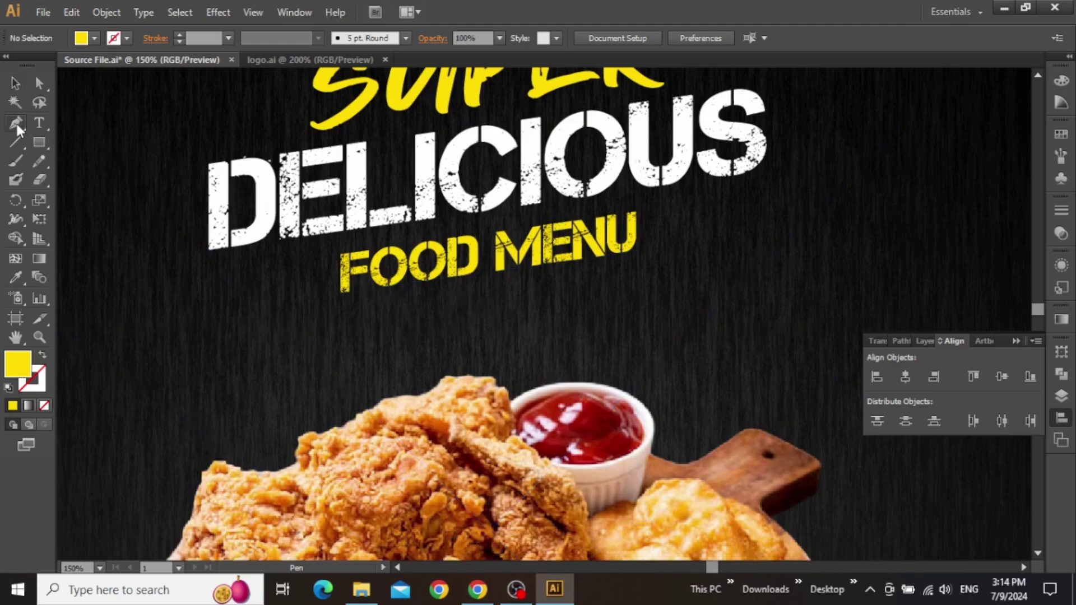
{"action": "left_click", "coordinate": [349, 337]}
{"action": "mouse_move", "coordinate": [635, 298]}
{"action": "left_mouse_down"}
{"action": "mouse_move", "coordinate": [788, 324]}
{"action": "mouse_move", "coordinate": [643, 299]}
{"action": "left_mouse_up"}
{"action": "key", "text": "v"}
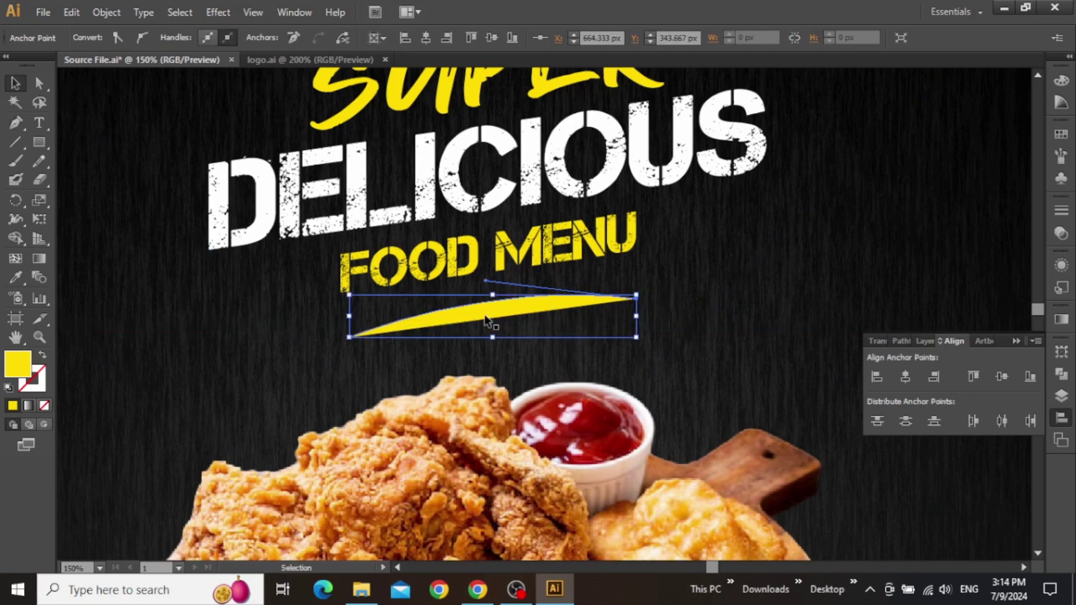
- Remove the fill from the curve under FOOD MENU and give it a white FFFFFF stroke
{"action": "left_click", "coordinate": [42, 357]}
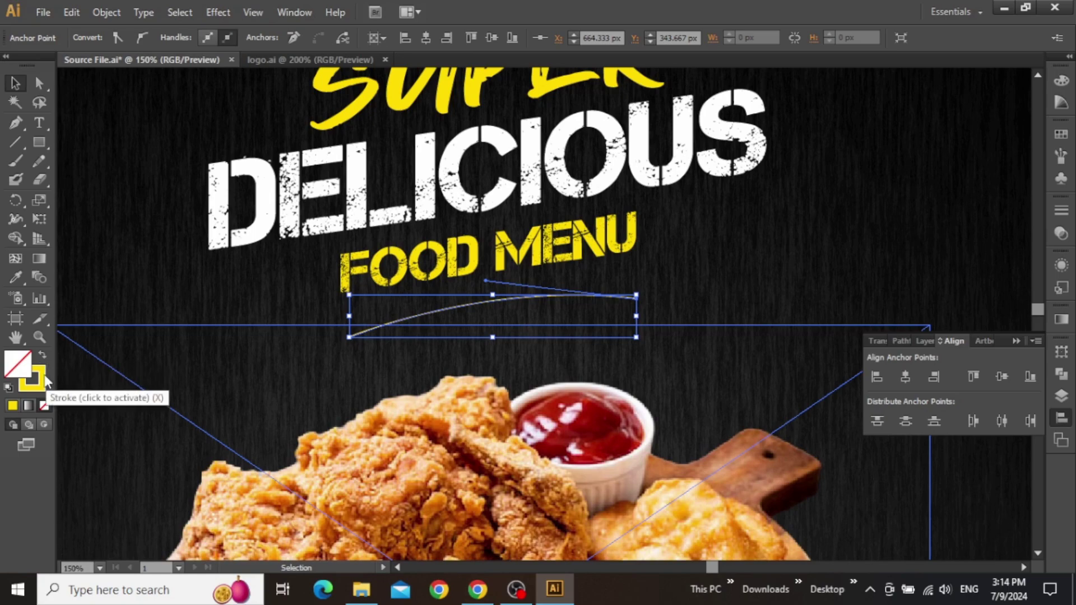
{"action": "left_click", "coordinate": [45, 381]}
{"action": "left_click", "coordinate": [894, 173]}
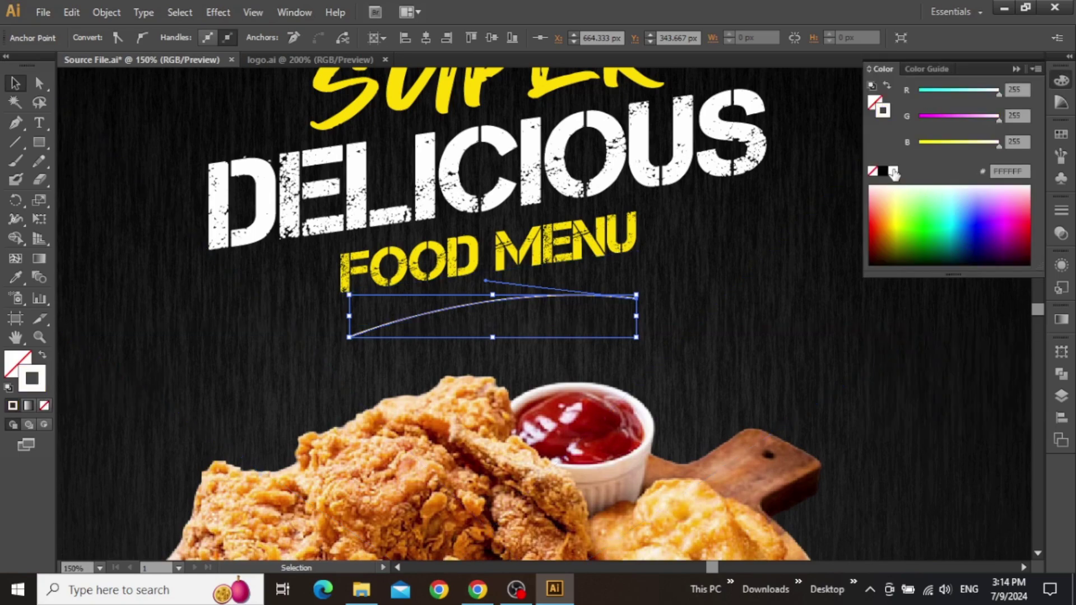
{"action": "left_click", "coordinate": [696, 348]}
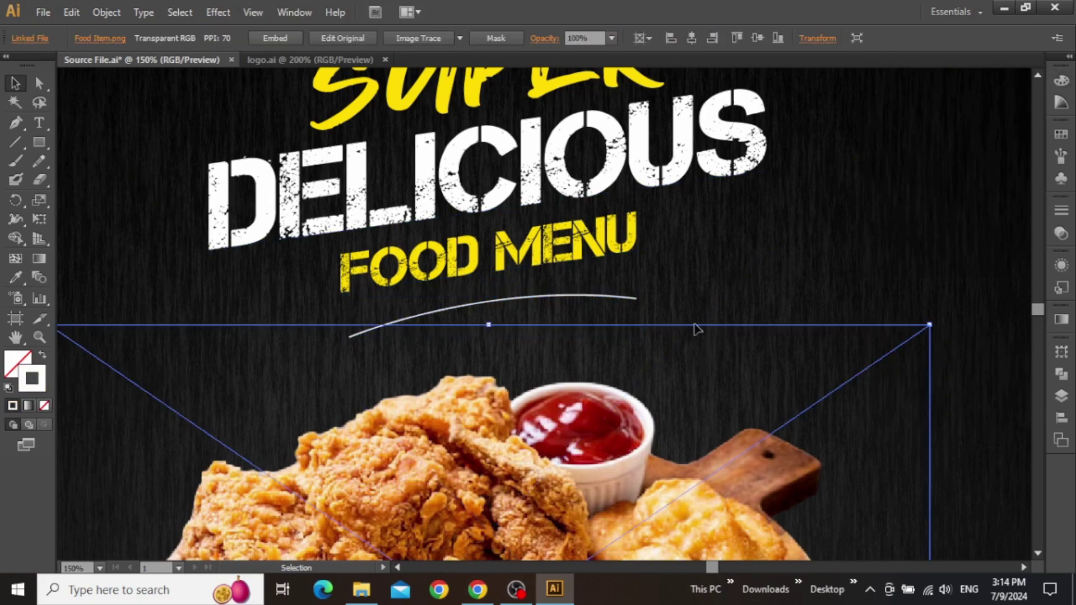
- Apply the width profile tapered at both ends to the curve and set its stroke weight to 2 pt
{"action": "left_click", "coordinate": [615, 301]}
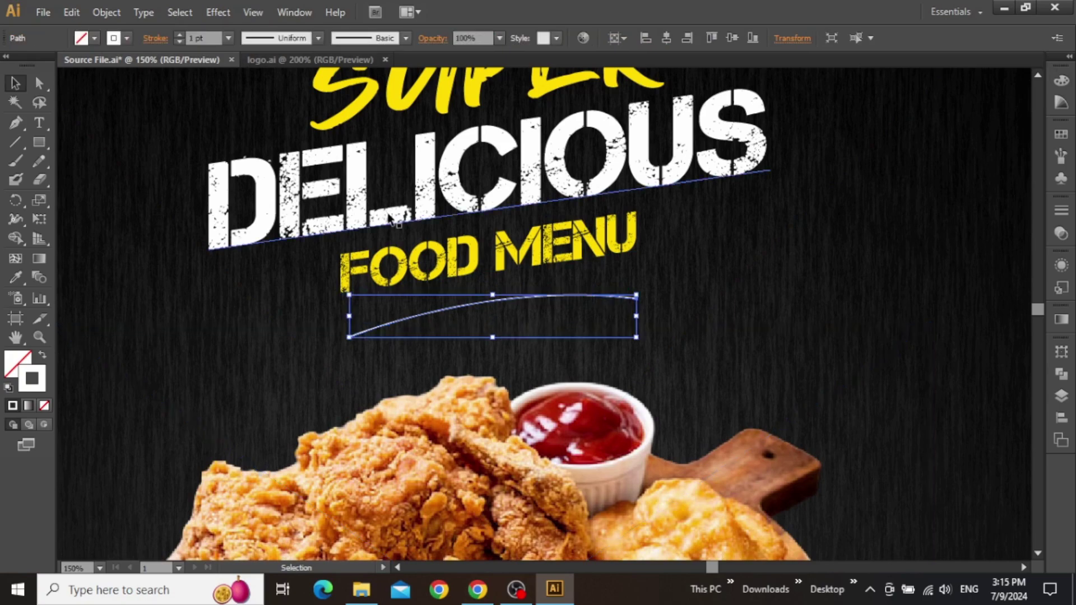
{"action": "left_click", "coordinate": [318, 38]}
{"action": "left_click", "coordinate": [274, 89]}
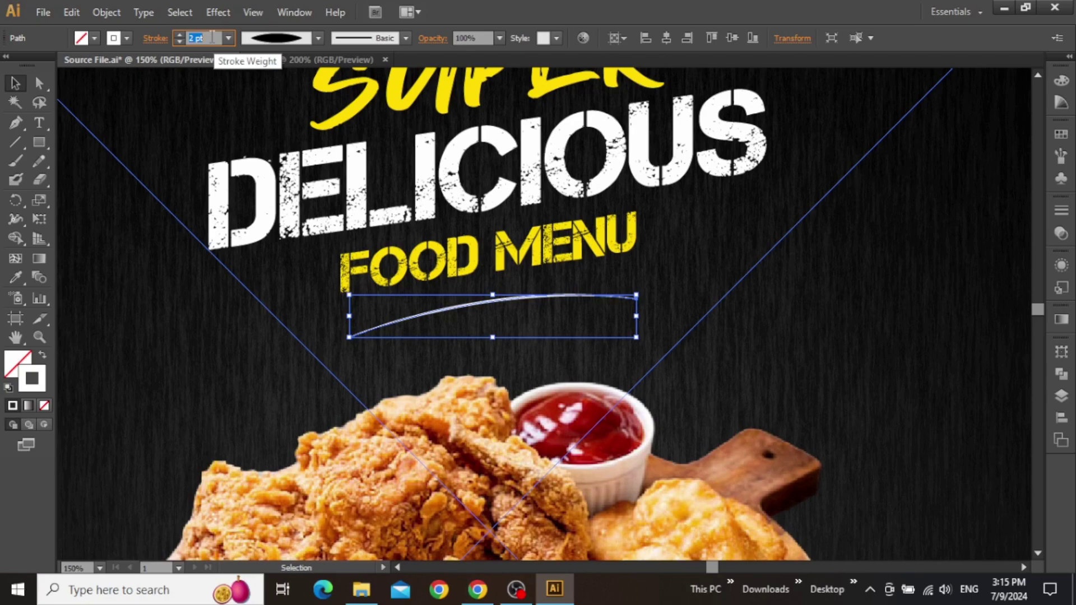
{"action": "left_click", "coordinate": [797, 270]}
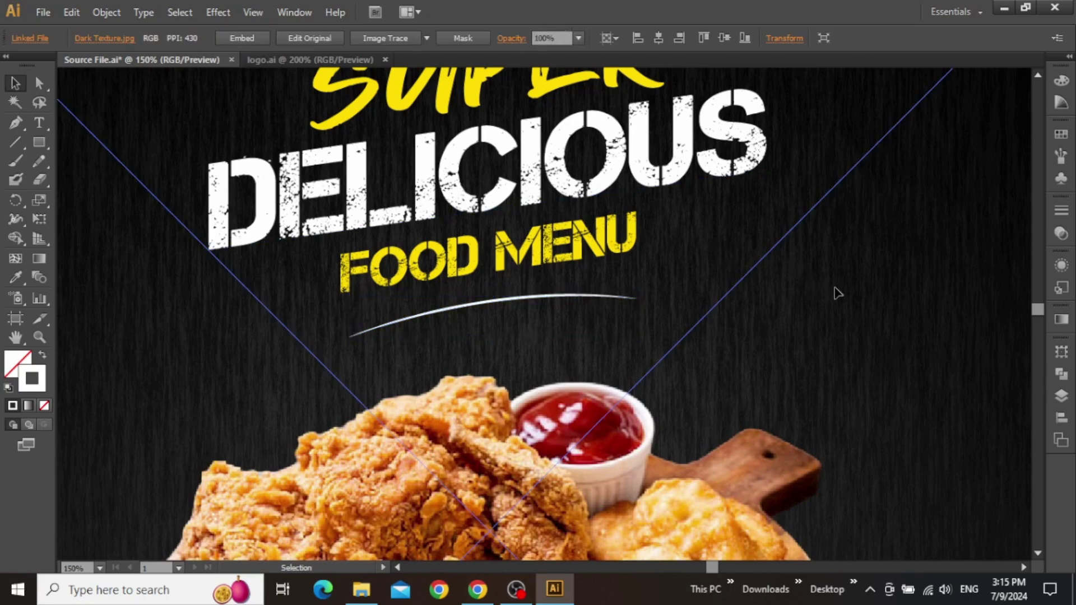
{"action": "scroll", "coordinate": [838, 293], "scroll_direction": "down", "scroll_amount": 2}
{"action": "left_click_drag", "start_coordinate": [954, 245], "coordinate": [816, 219]}
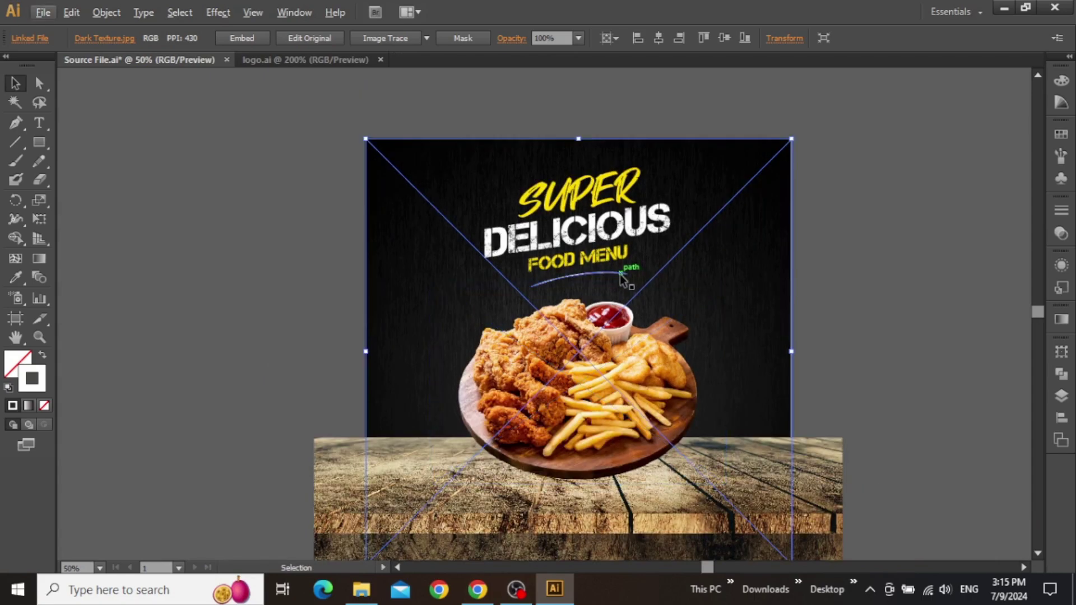
{"action": "left_click_drag", "start_coordinate": [624, 277], "coordinate": [581, 241]}
{"action": "left_click", "coordinate": [798, 242]}
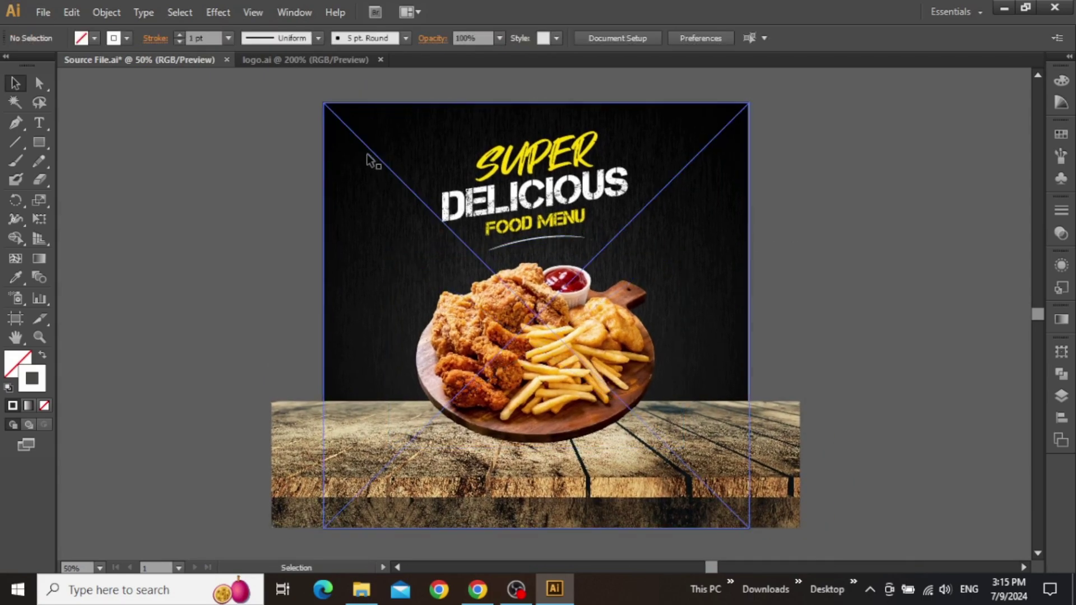
- Copy the white YOURLOGO BURGER logo group from logo.ai and paste it into Source File.ai
{"action": "scroll", "coordinate": [369, 132], "scroll_direction": "up", "scroll_amount": 3, "text": "alt"}
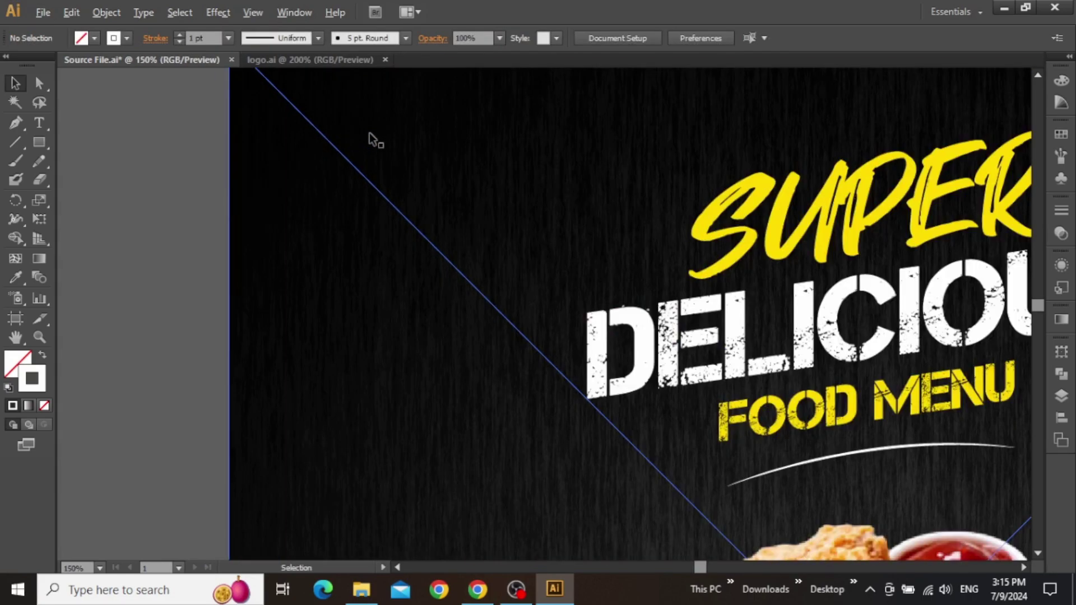
{"action": "scroll", "coordinate": [475, 182], "scroll_direction": "down", "scroll_amount": 1, "text": "alt"}
{"action": "left_click", "coordinate": [347, 59]}
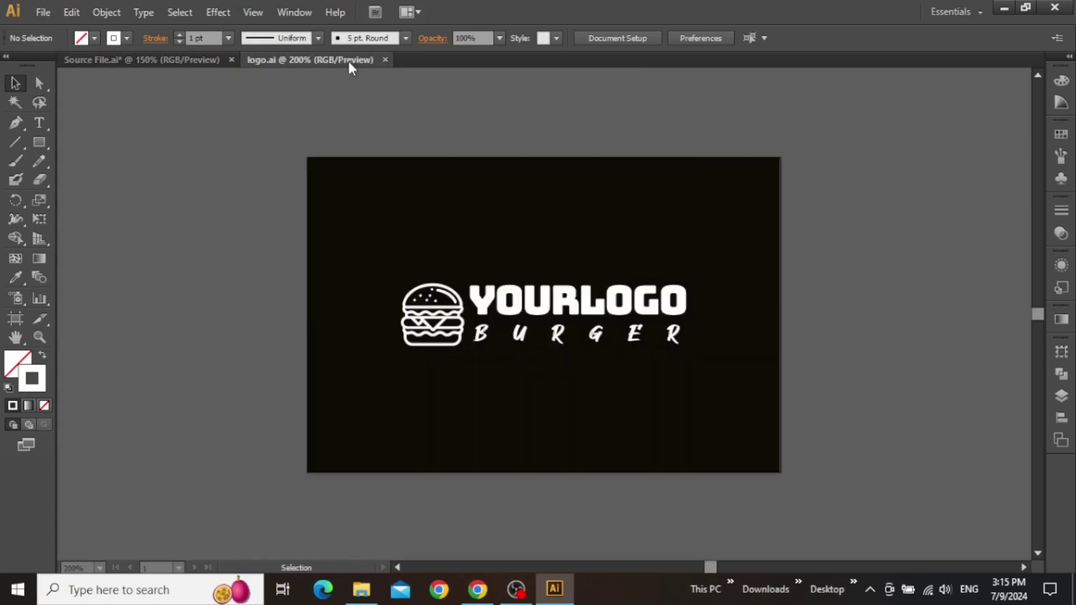
{"action": "left_click", "coordinate": [546, 314]}
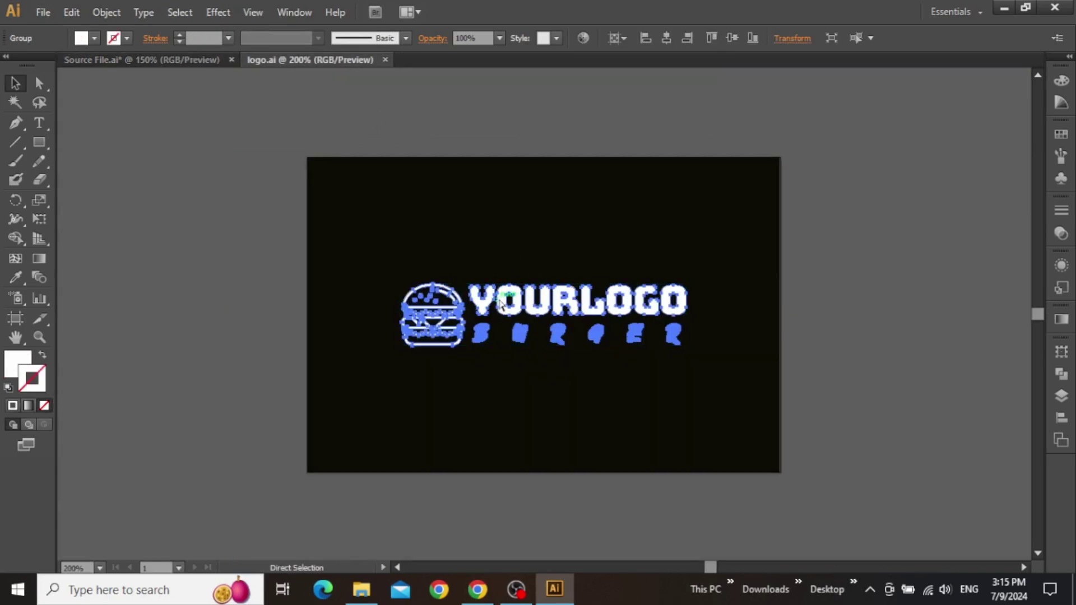
{"action": "left_click", "coordinate": [280, 143]}
{"action": "left_click", "coordinate": [201, 60]}
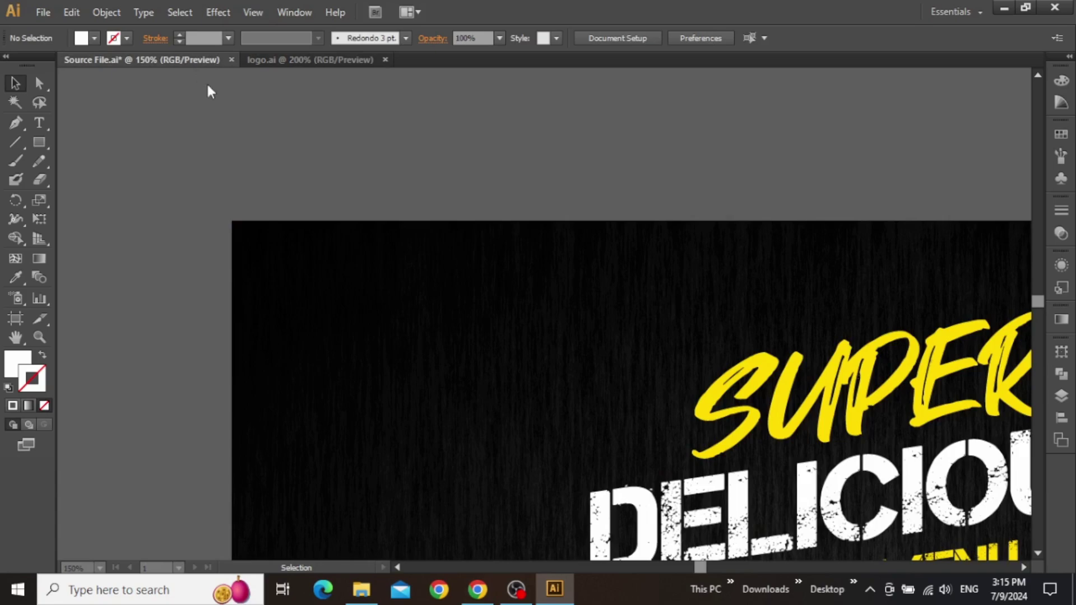
{"action": "key", "text": "ctrl+v"}
- Place the pasted logo in the artboard's upper-left corner and scale it down proportionally
{"action": "left_click_drag", "start_coordinate": [443, 316], "coordinate": [332, 302]}
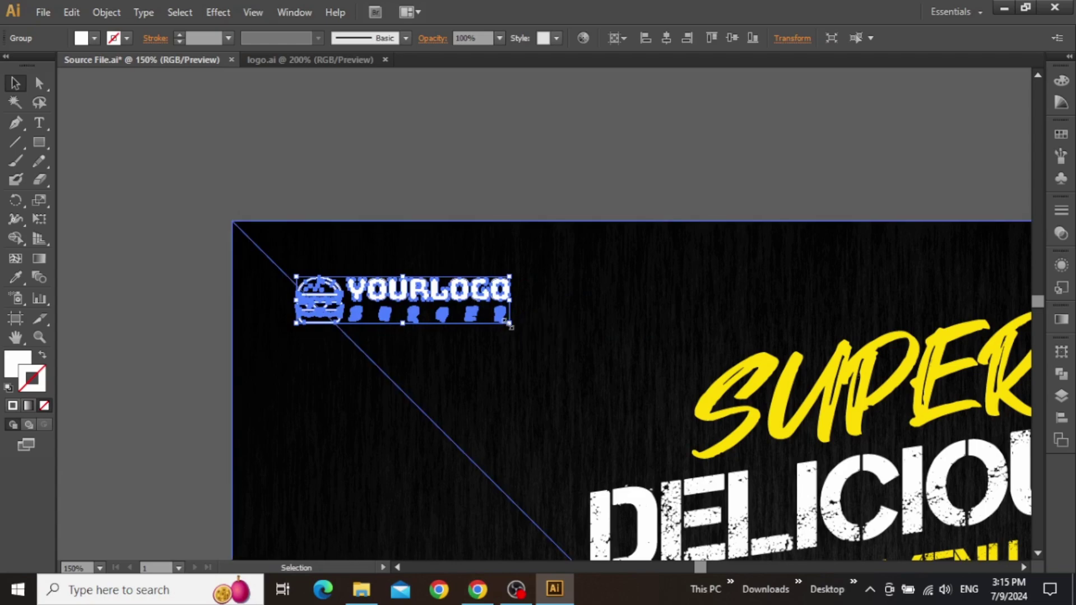
{"action": "left_click_drag", "start_coordinate": [509, 323], "coordinate": [494, 315]}
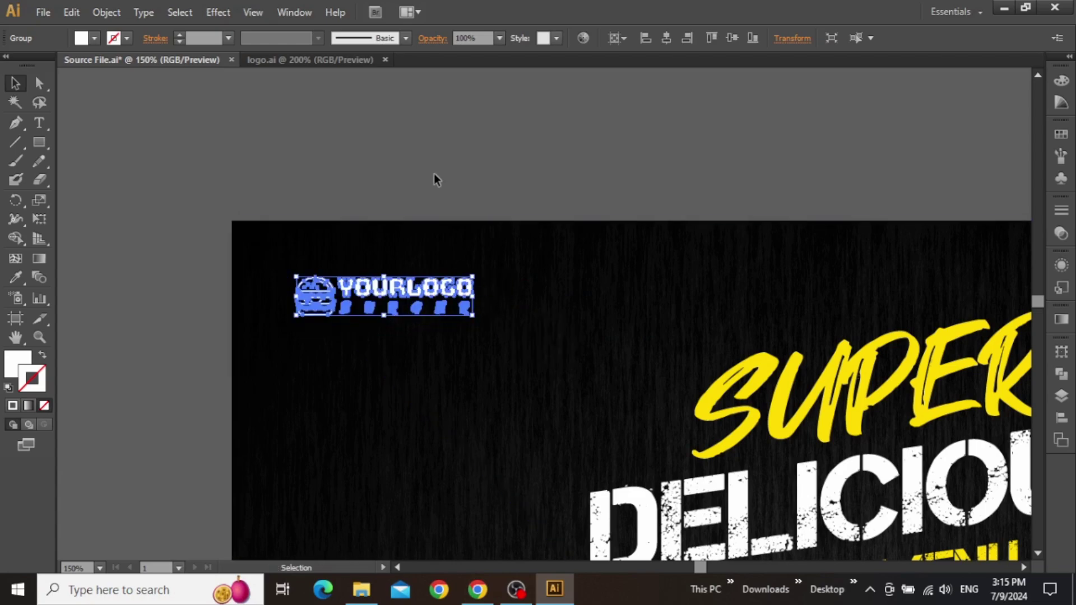
{"action": "scroll", "coordinate": [487, 278], "scroll_direction": "down", "scroll_amount": 2}
{"action": "scroll", "coordinate": [493, 283], "scroll_direction": "down", "scroll_amount": 1}
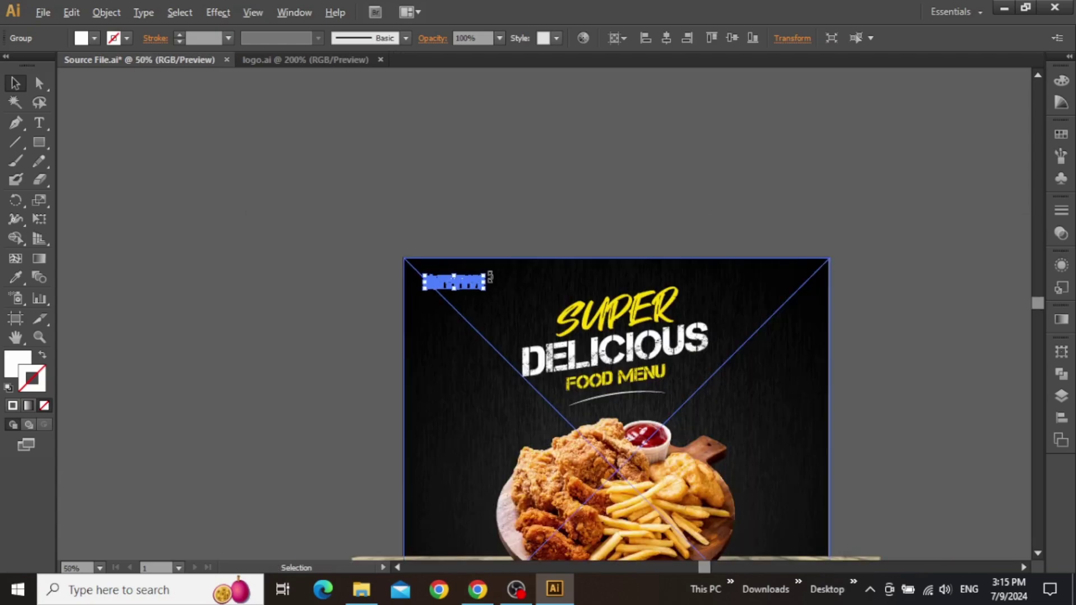
{"action": "left_click", "coordinate": [612, 228]}
- Draw a white circle on the dark background between the FOOD MENU heading and the artboard's right edge, just above the board's handle
{"action": "left_click_drag", "start_coordinate": [701, 354], "coordinate": [609, 253]}
{"action": "scroll", "coordinate": [672, 276], "scroll_direction": "up", "scroll_amount": 3}
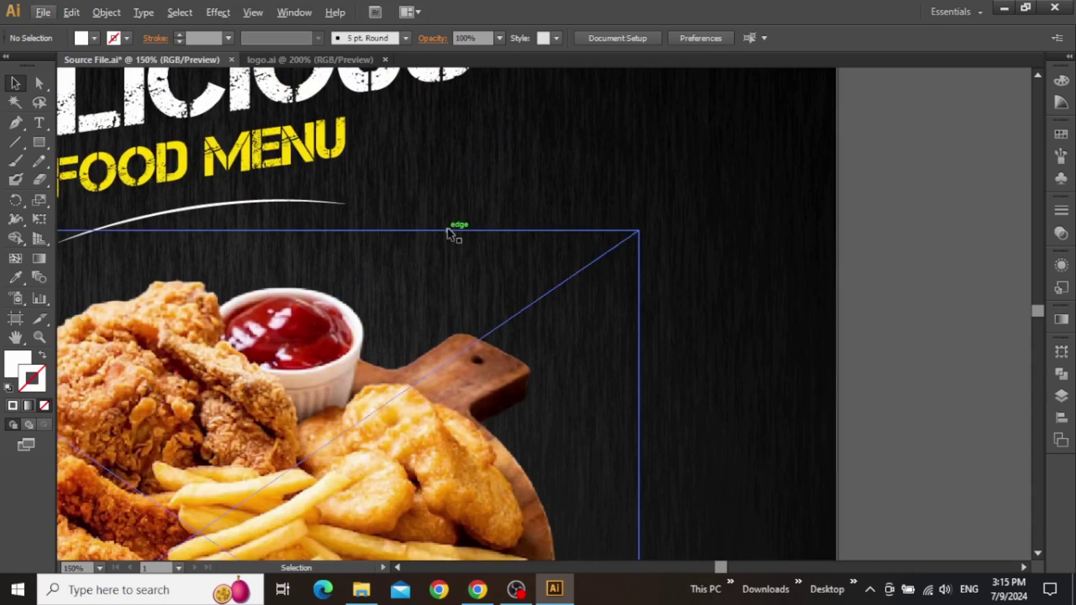
{"action": "left_click_drag", "start_coordinate": [32, 146], "coordinate": [97, 177]}
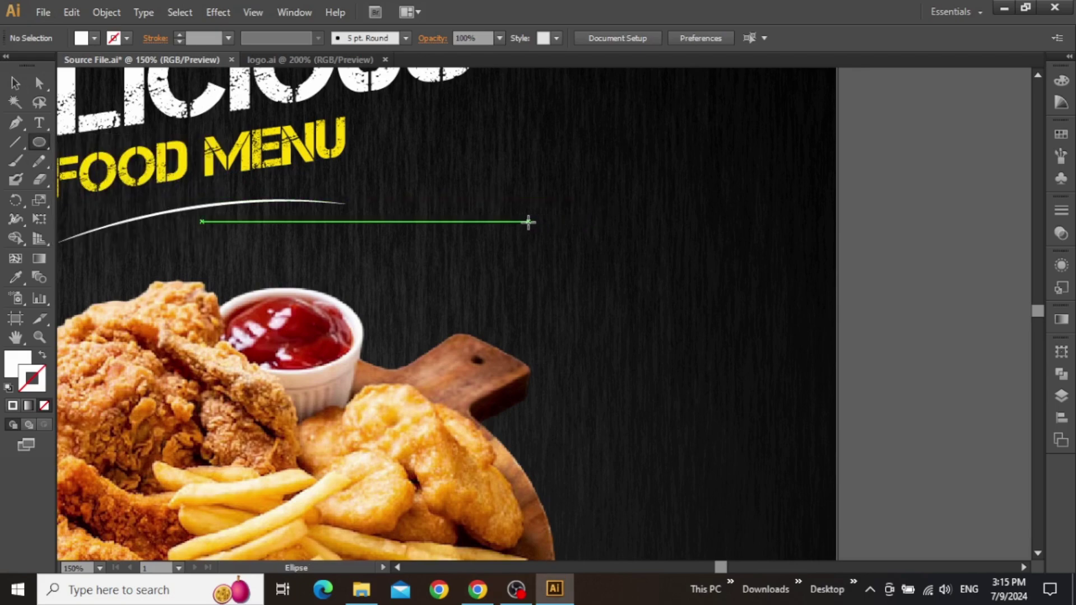
{"action": "left_click_drag", "start_coordinate": [527, 221], "coordinate": [719, 352]}
{"action": "key", "text": "v"}
{"action": "left_click_drag", "start_coordinate": [660, 297], "coordinate": [636, 263]}
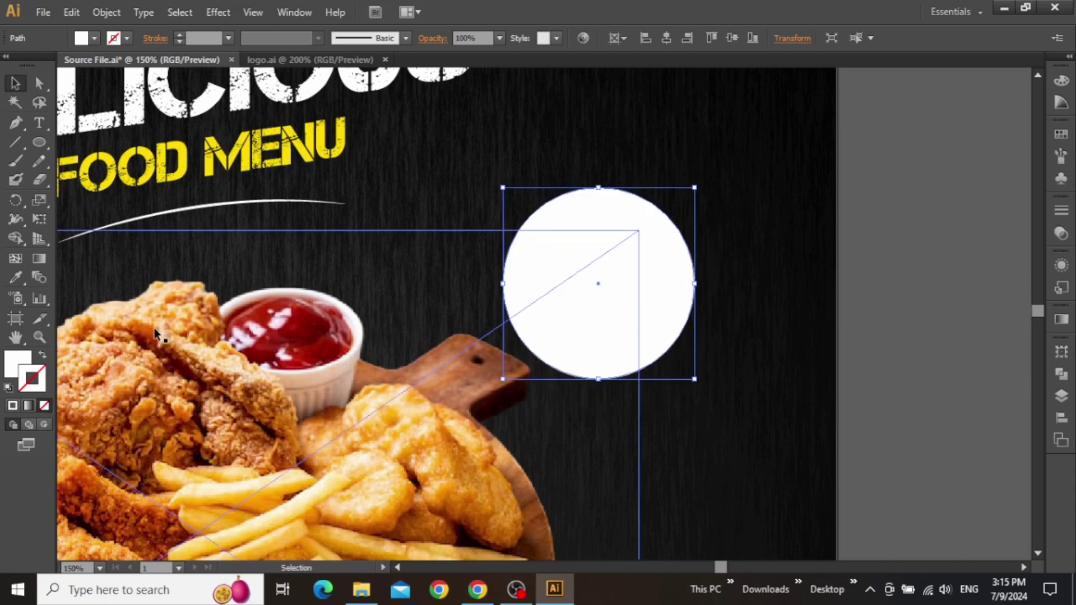
- Swap the circle's fill and stroke so it has no fill and a white 1 pt outline
{"action": "left_click_drag", "start_coordinate": [69, 345], "coordinate": [50, 364]}
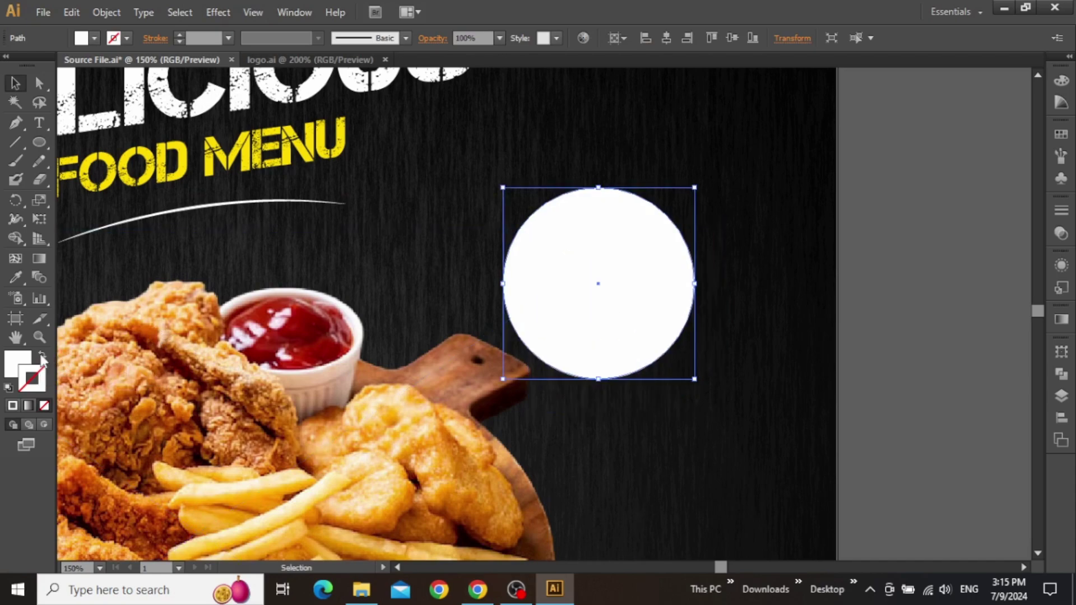
{"action": "left_click", "coordinate": [42, 355]}
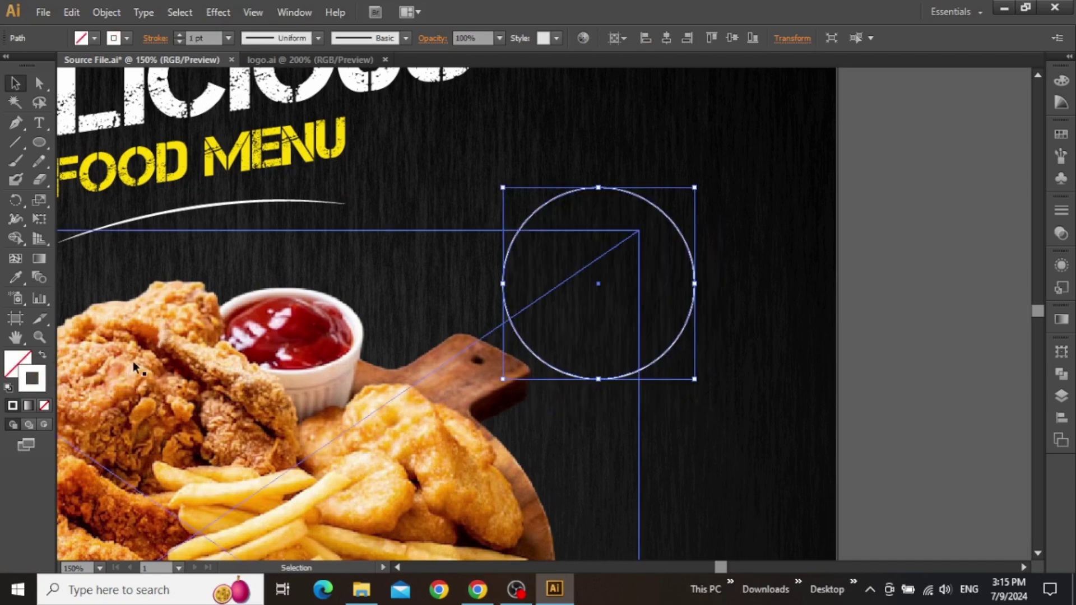
{"action": "left_click", "coordinate": [791, 252]}
- Duplicate the FOOD MENU text onto the circle and change the copy's wording to SAVE UPTO
{"action": "left_click_drag", "start_coordinate": [707, 214], "coordinate": [704, 289]}
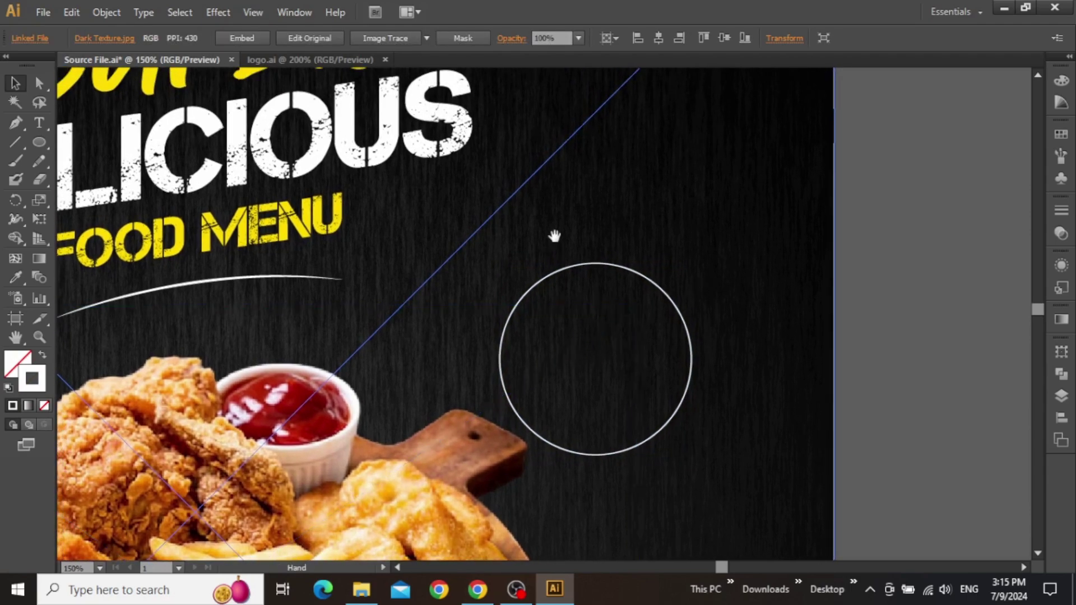
{"action": "left_click_drag", "start_coordinate": [554, 236], "coordinate": [574, 267]}
{"action": "left_click", "coordinate": [279, 267]}
{"action": "left_click_drag", "start_coordinate": [279, 267], "coordinate": [688, 377]}
{"action": "double_click", "coordinate": [639, 381]}
{"action": "key", "text": "ctrl+a"}
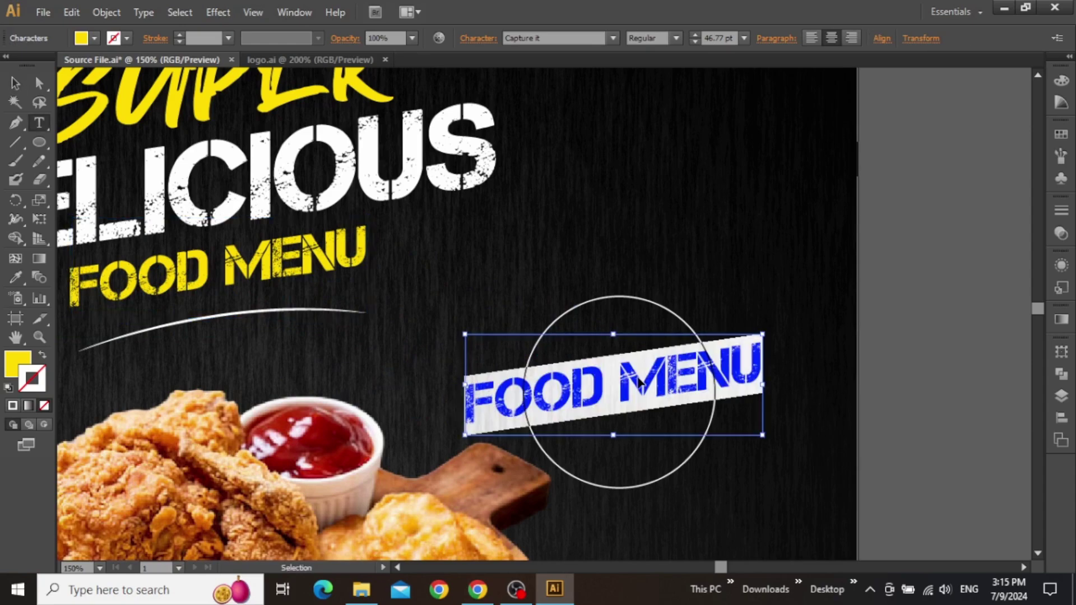
{"action": "double_click", "coordinate": [639, 381]}
{"action": "type", "text": "SAVE UPTO"}
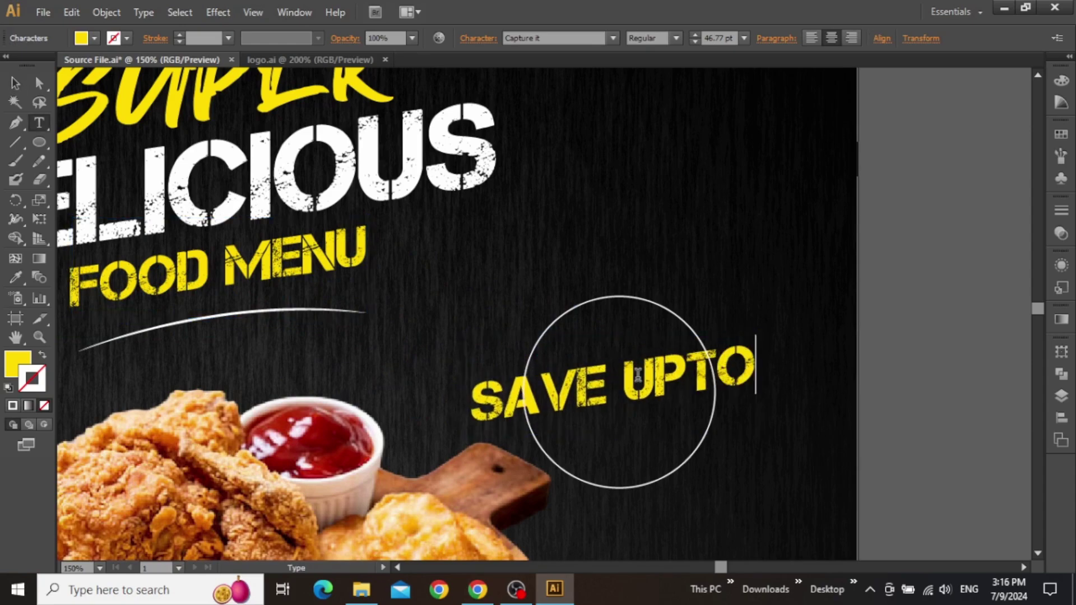
{"action": "key", "text": "Escape"}
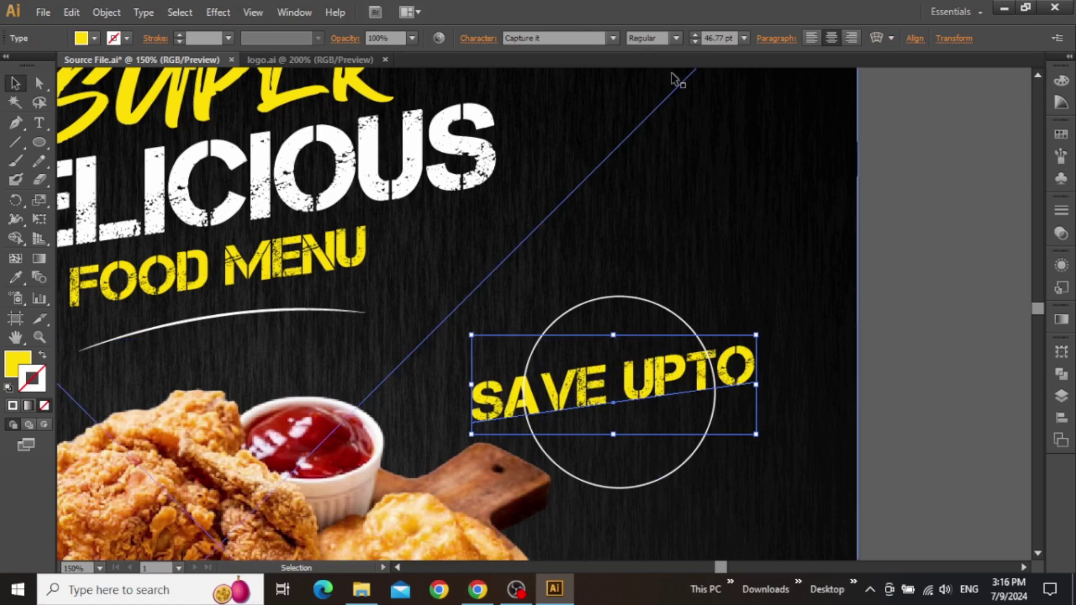
- Set the SAVE UPTO text to 26 pt and place it in the upper half of the circle
{"action": "left_click", "coordinate": [717, 38]}
{"action": "scroll", "coordinate": [716, 38], "scroll_direction": "down", "scroll_amount": 19}
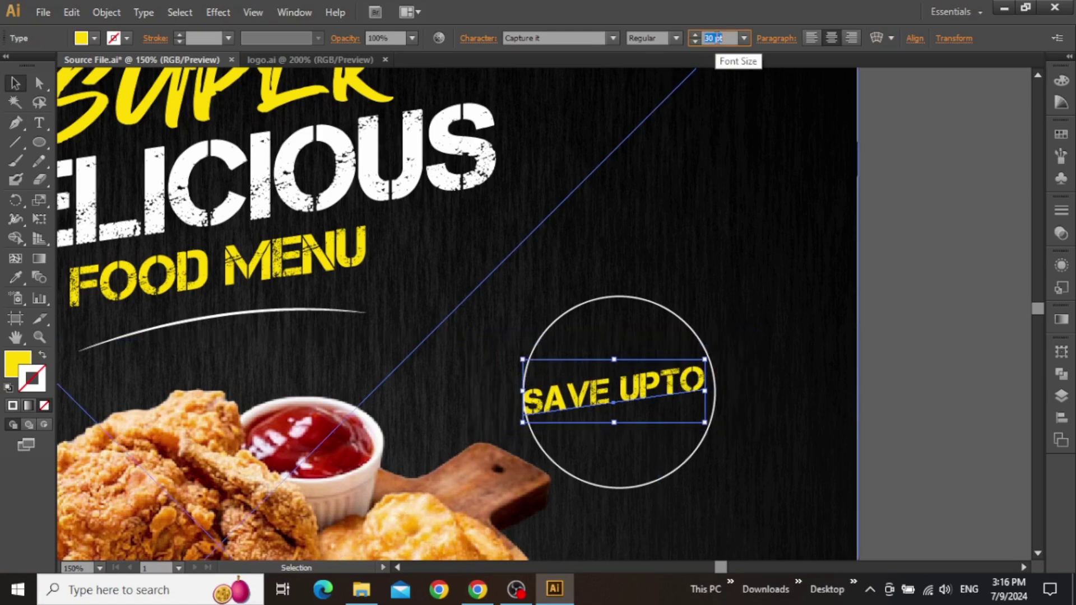
{"action": "scroll", "coordinate": [718, 38], "scroll_direction": "down", "scroll_amount": 2}
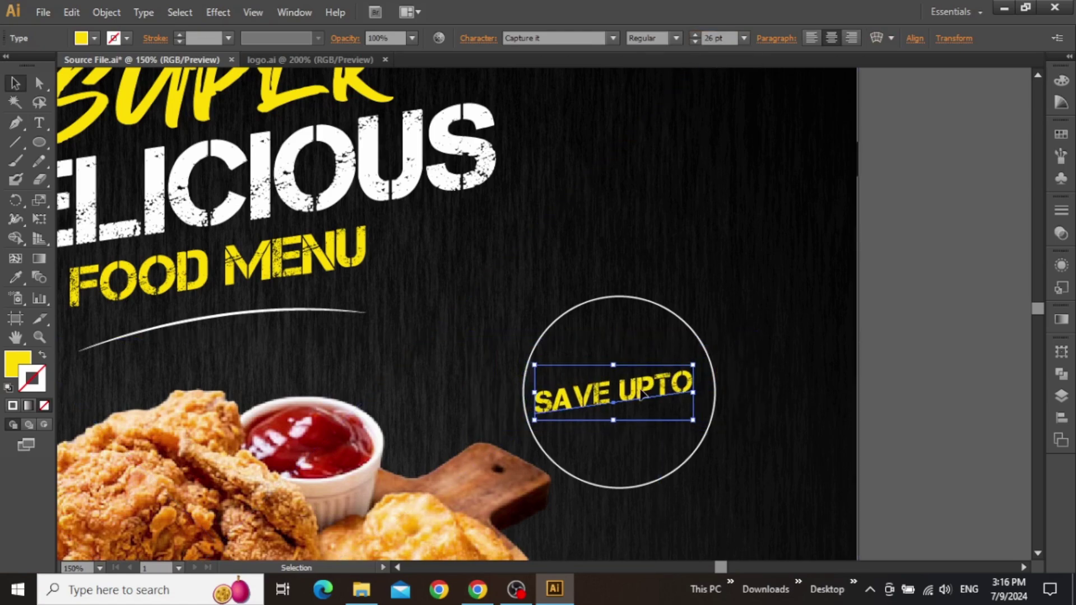
{"action": "left_click_drag", "start_coordinate": [640, 393], "coordinate": [645, 368]}
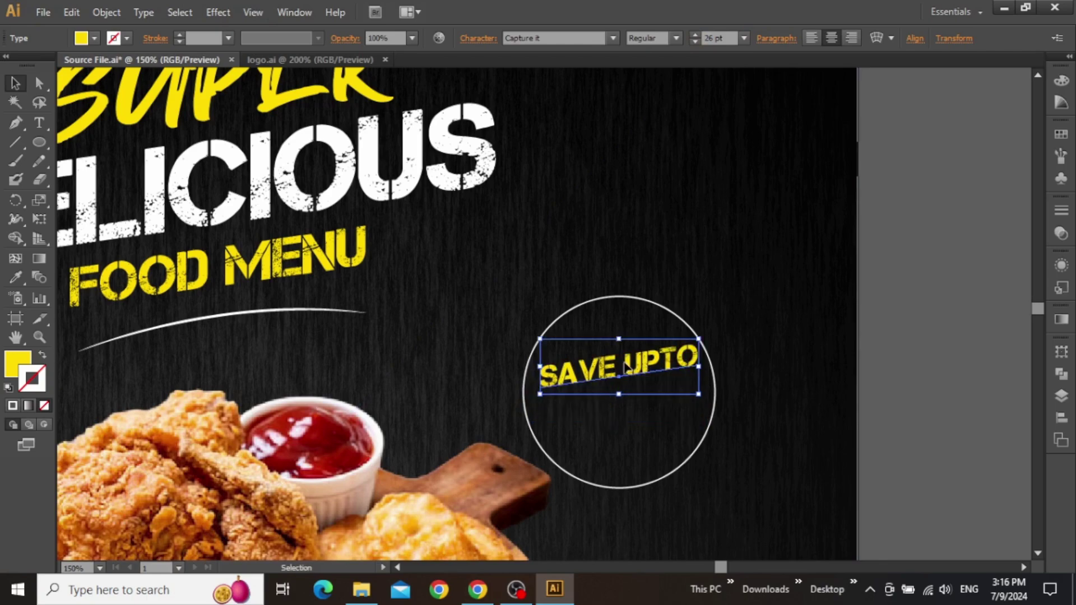
- Duplicate the SUPER text into the circle, change the copy to 50%, and place it below SAVE UPTO
{"action": "left_click", "coordinate": [262, 90]}
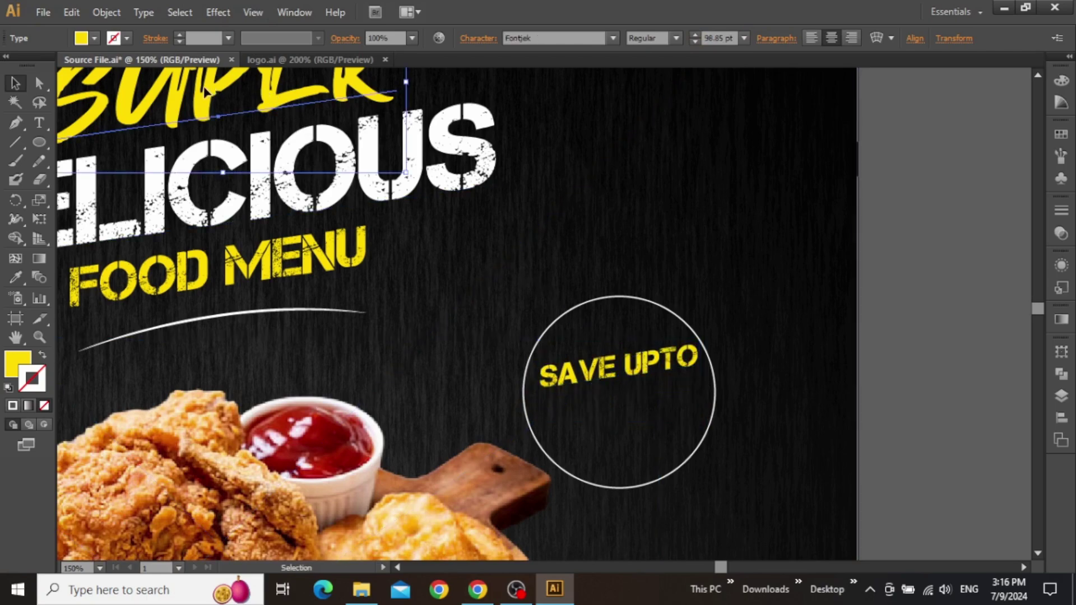
{"action": "left_click_drag", "start_coordinate": [208, 92], "coordinate": [580, 417]}
{"action": "double_click", "coordinate": [579, 411]}
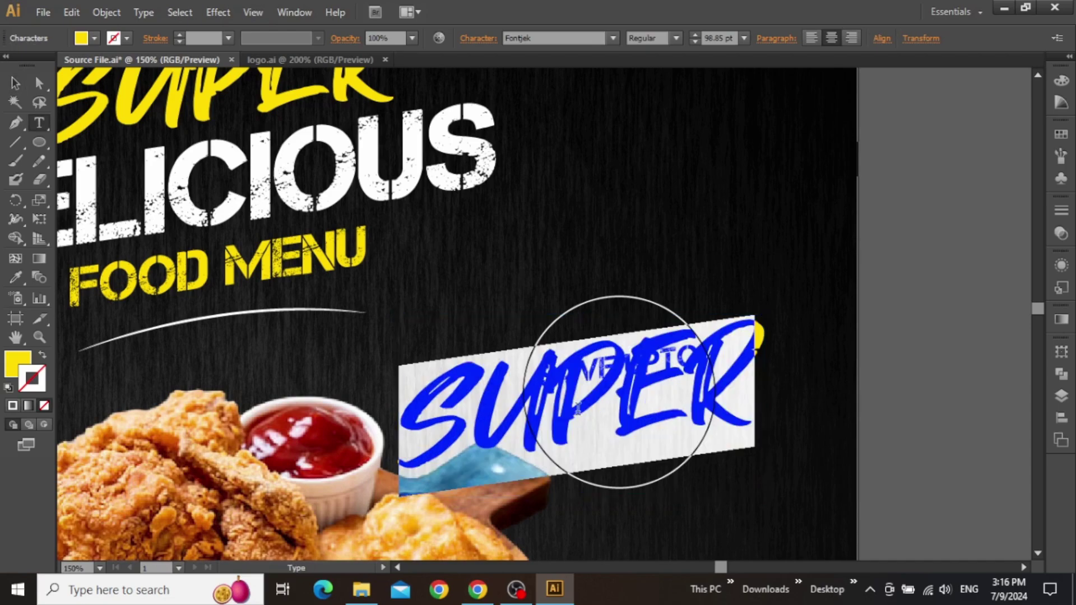
{"action": "type", "text": "50%"}
{"action": "key", "text": "Escape"}
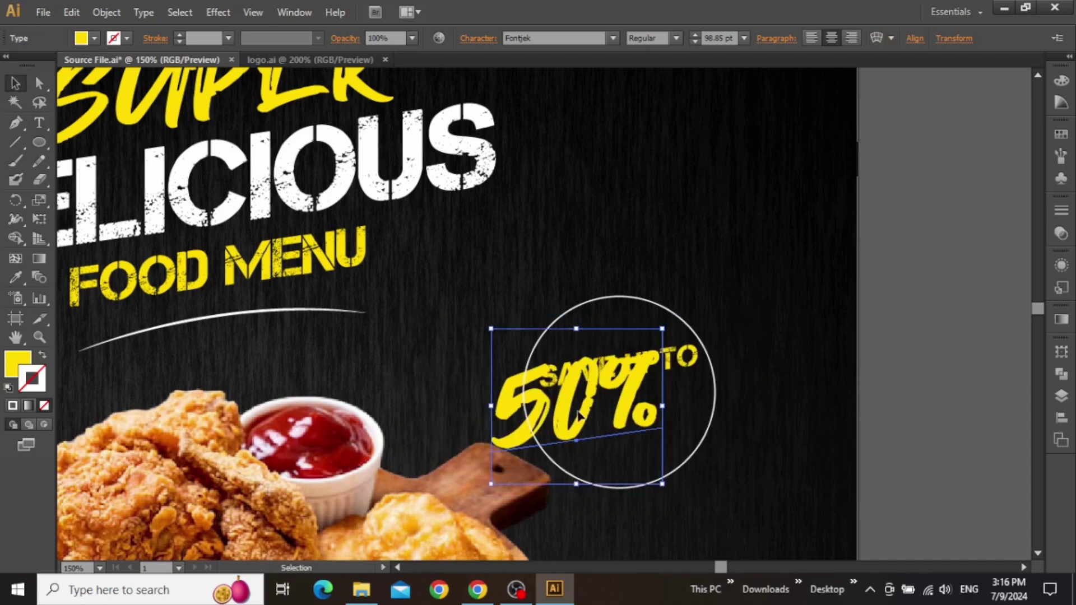
{"action": "left_click_drag", "start_coordinate": [594, 407], "coordinate": [637, 430]}
- Change the fill of the 50% text to white
{"action": "left_click", "coordinate": [1061, 81]}
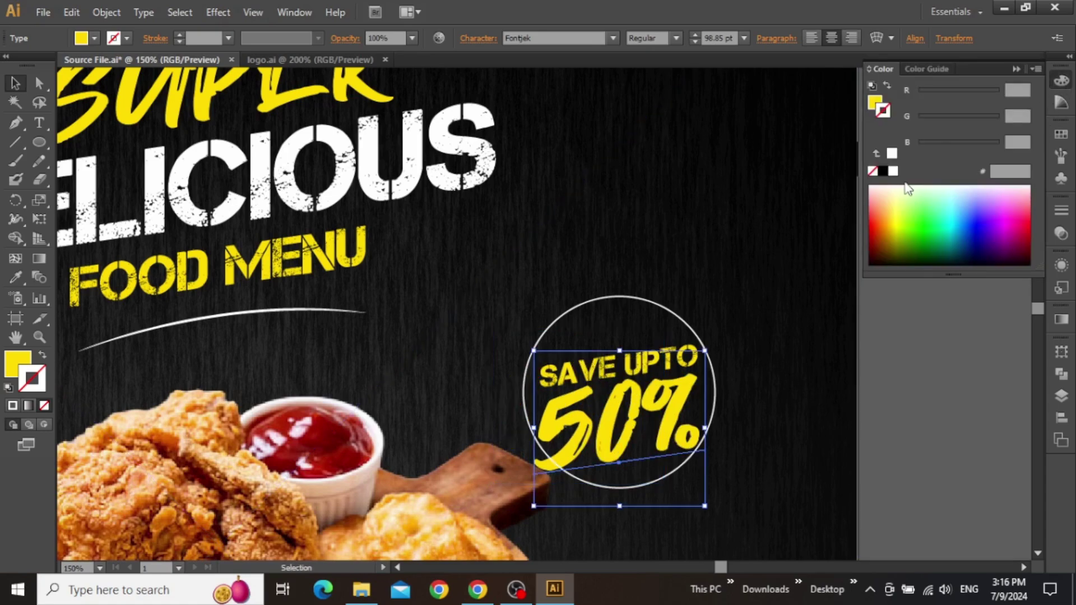
{"action": "left_click", "coordinate": [893, 171]}
{"action": "left_click", "coordinate": [1016, 69]}
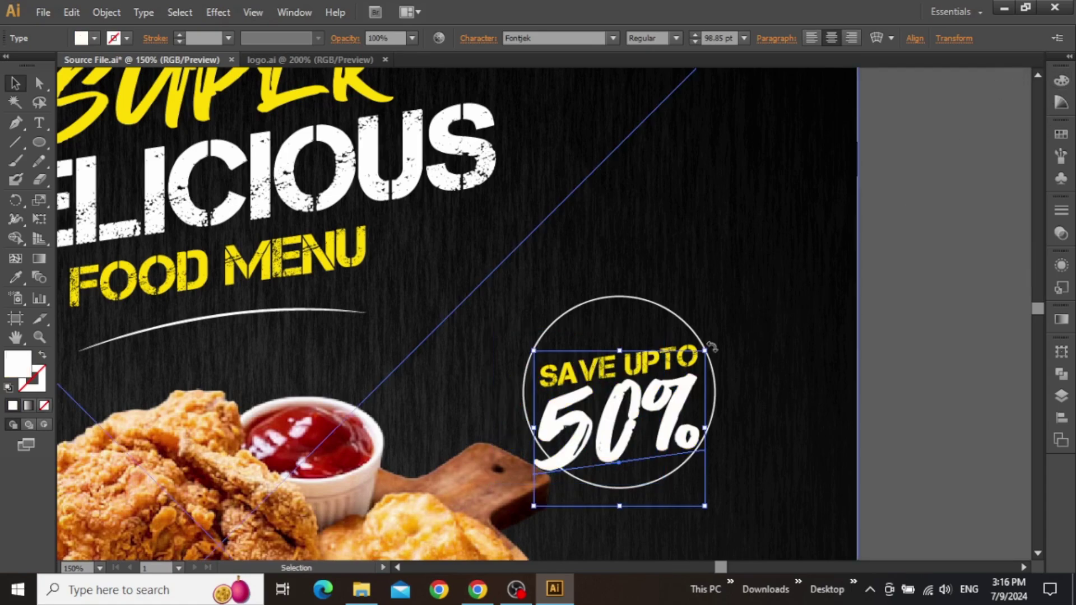
- Slightly reduce the SAVE UPTO font size and set the 50% text to 80 pt
{"action": "left_click_drag", "start_coordinate": [644, 371], "coordinate": [620, 330]}
{"action": "scroll", "coordinate": [626, 326], "scroll_direction": "up", "scroll_amount": 1}
{"action": "key", "text": "ctrl+s"}
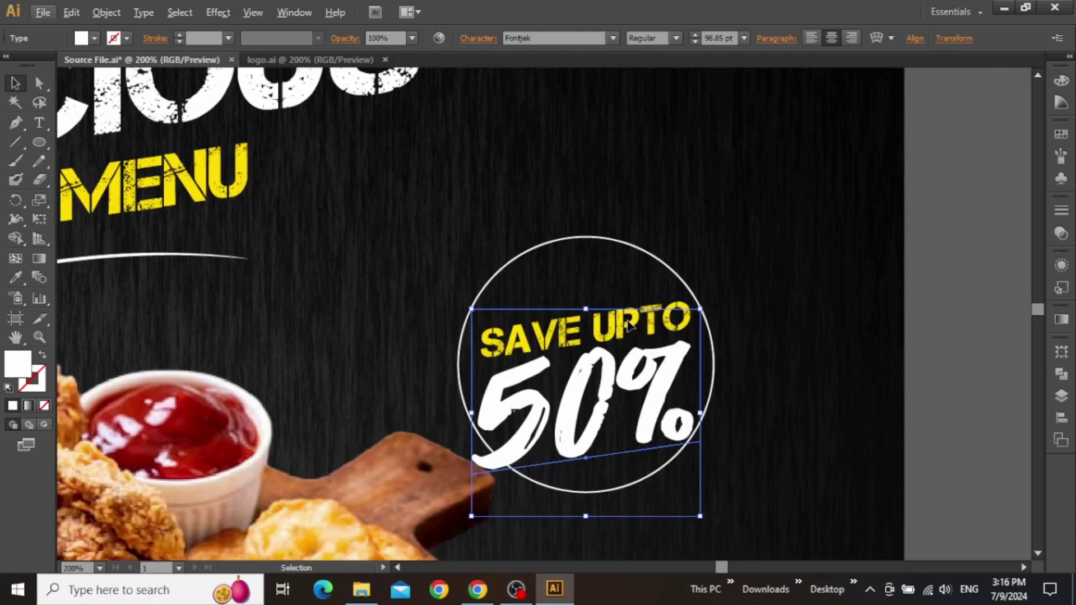
{"action": "left_click", "coordinate": [732, 37]}
{"action": "key", "text": "Down"}
{"action": "key", "text": "Down"}
{"action": "key", "text": "Down"}
{"action": "key", "text": "Down"}
{"action": "key", "text": "Down"}
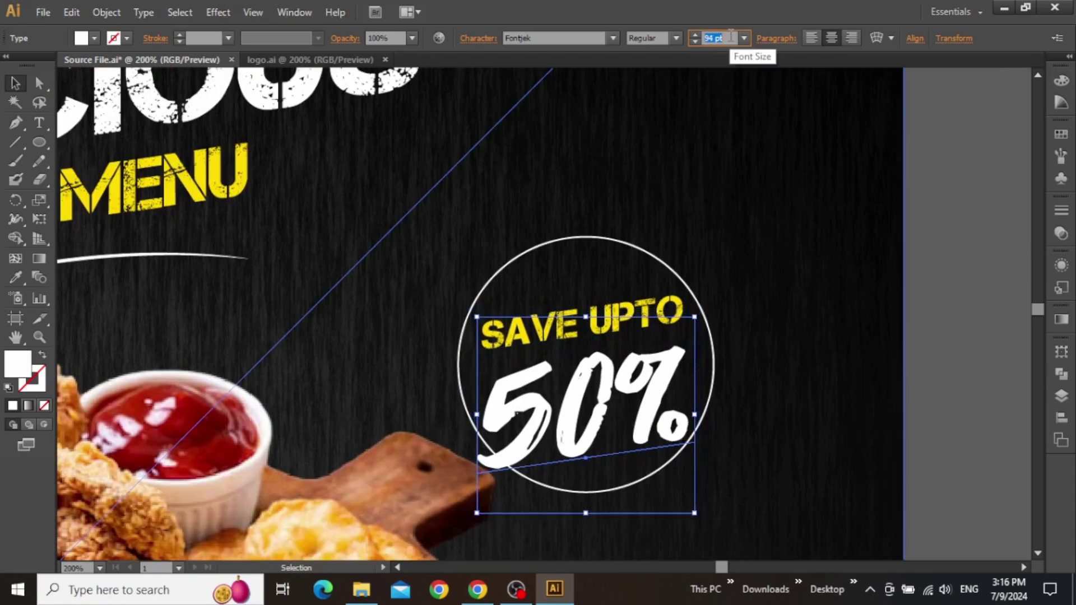
{"action": "key", "text": "shift+Down"}
{"action": "key", "text": "shift+Down"}
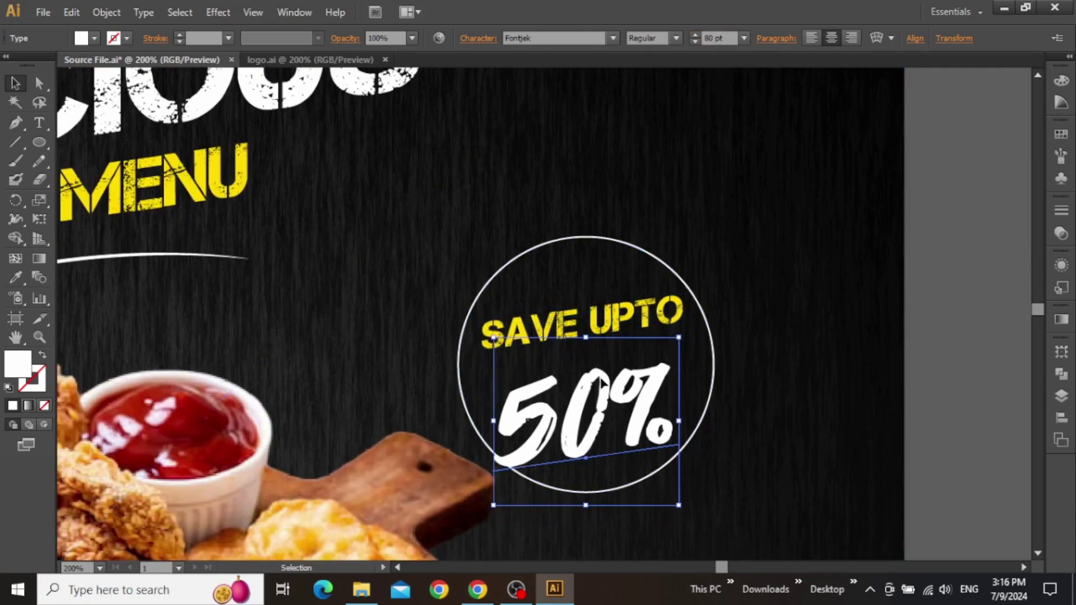
- Move the 50% text up close beneath SAVE UPTO and nudge it slightly to the right
{"action": "left_click_drag", "start_coordinate": [602, 381], "coordinate": [601, 359]}
{"action": "key", "text": "Down"}
{"action": "key", "text": "Right"}
{"action": "key", "text": "Right"}
{"action": "key", "text": "Right"}
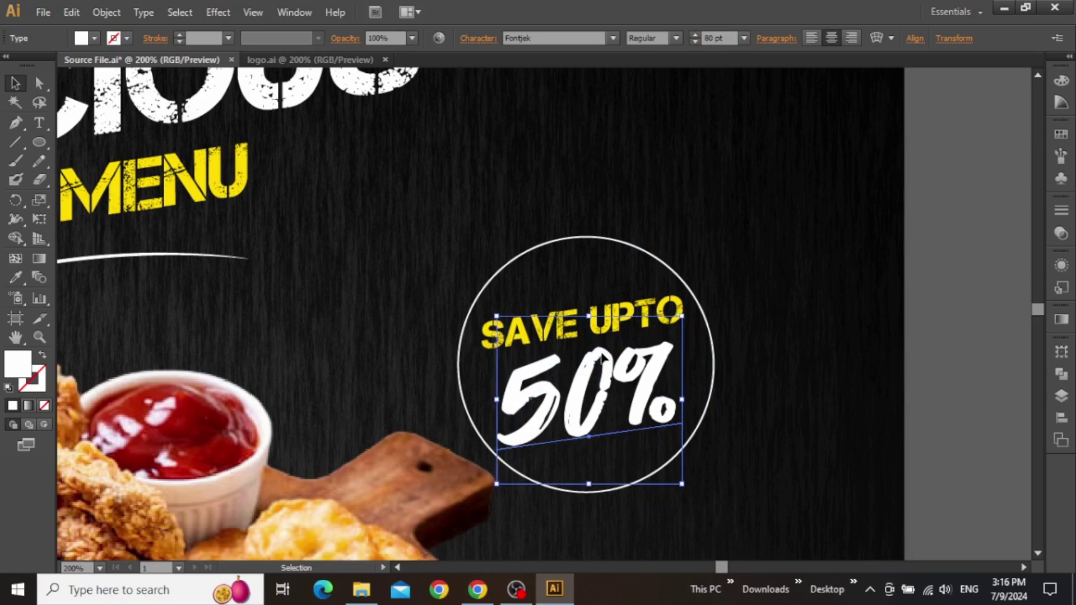
- Select the circle with both discount texts and move the whole badge up slightly above the board's handle
{"action": "left_click", "coordinate": [621, 318], "text": "shift"}
{"action": "left_click", "coordinate": [659, 260], "text": "shift"}
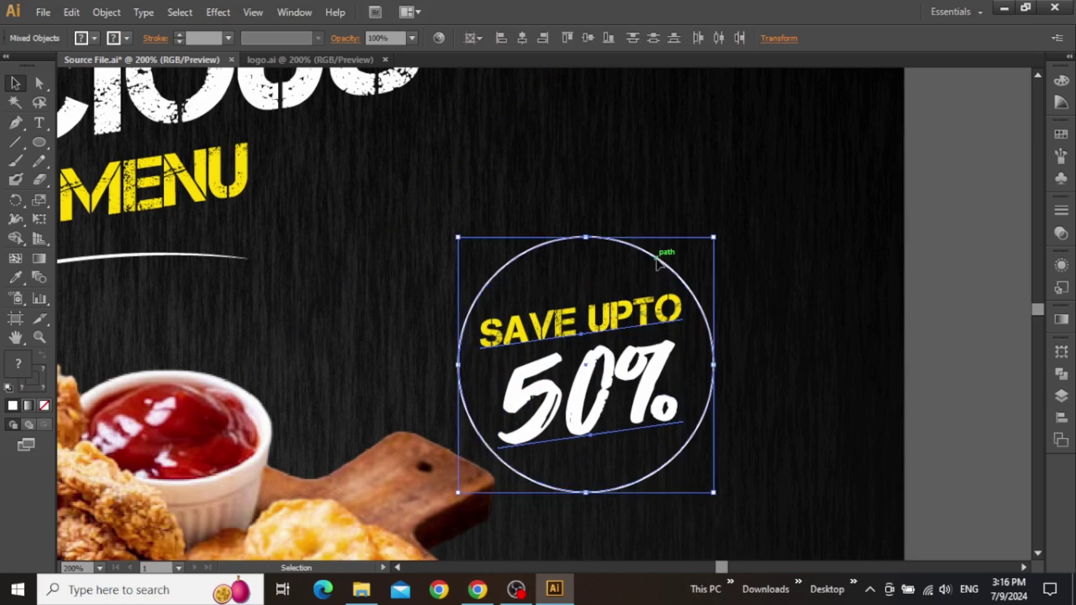
{"action": "scroll", "coordinate": [644, 325], "scroll_direction": "down", "scroll_amount": 2}
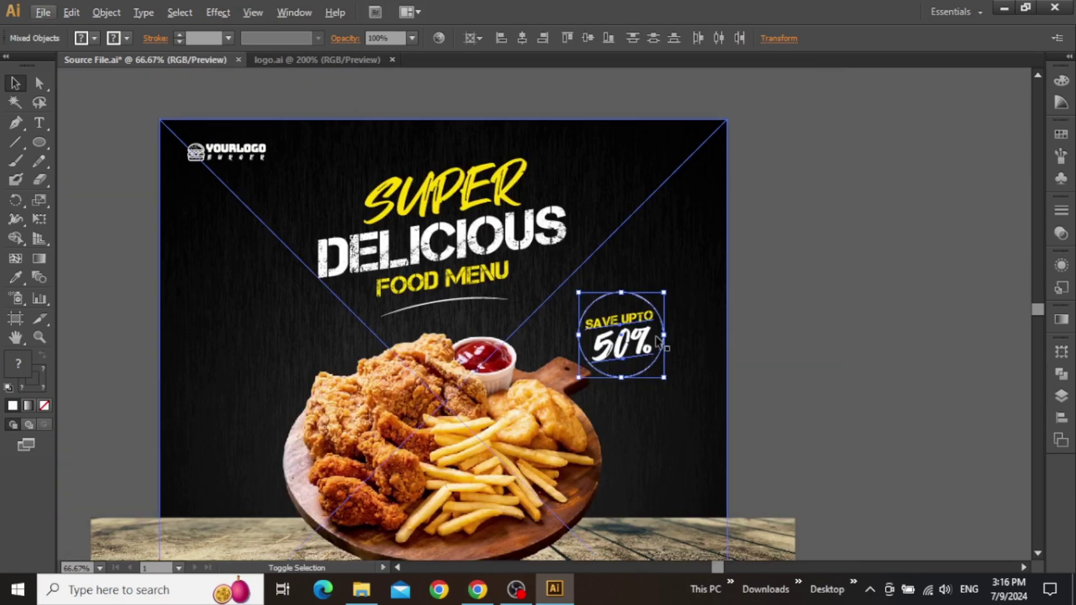
{"action": "left_click_drag", "start_coordinate": [658, 336], "coordinate": [658, 325]}
{"action": "left_click", "coordinate": [800, 266]}
{"action": "left_click_drag", "start_coordinate": [800, 265], "coordinate": [923, 221]}
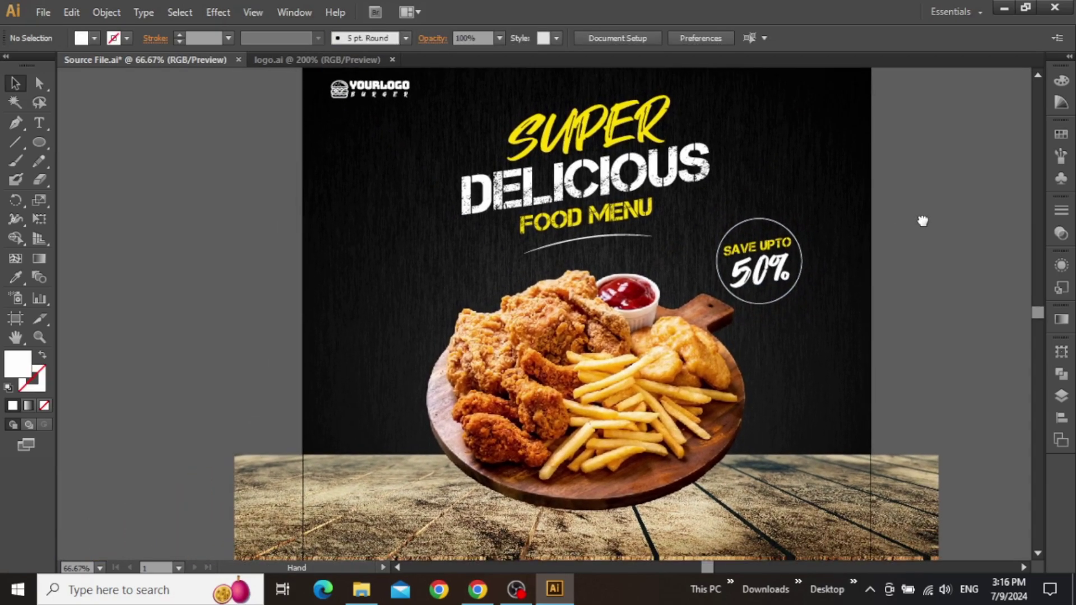
- Draw a white rectangle over the lower part of the wooden table, extending past the artboard's left, right and bottom edges
{"action": "left_click_drag", "start_coordinate": [637, 340], "coordinate": [582, 179]}
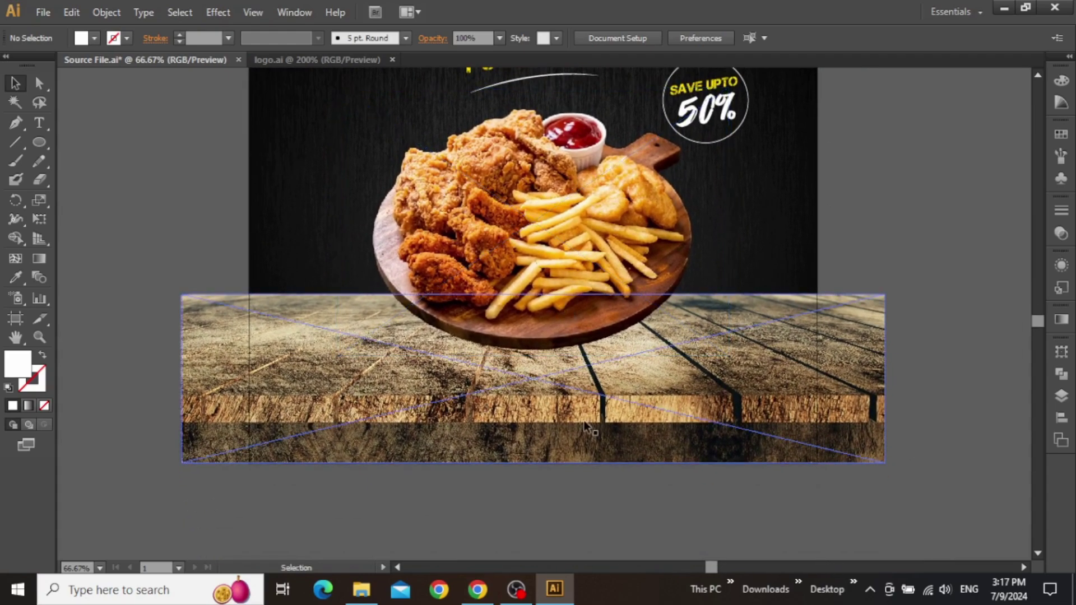
{"action": "left_click_drag", "start_coordinate": [925, 244], "coordinate": [893, 214]}
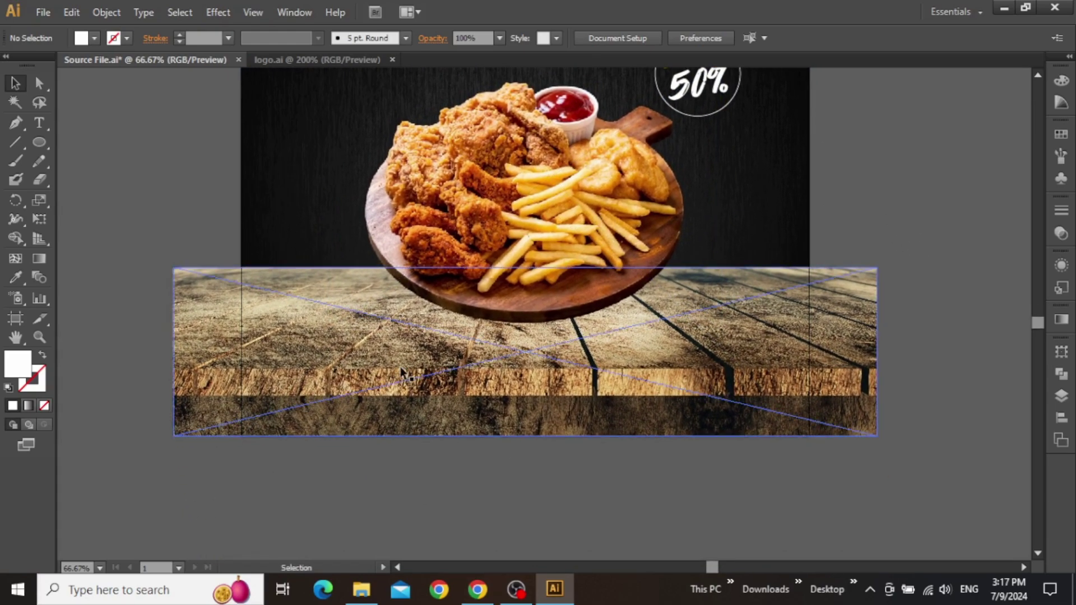
{"action": "left_click_drag", "start_coordinate": [45, 146], "coordinate": [106, 142]}
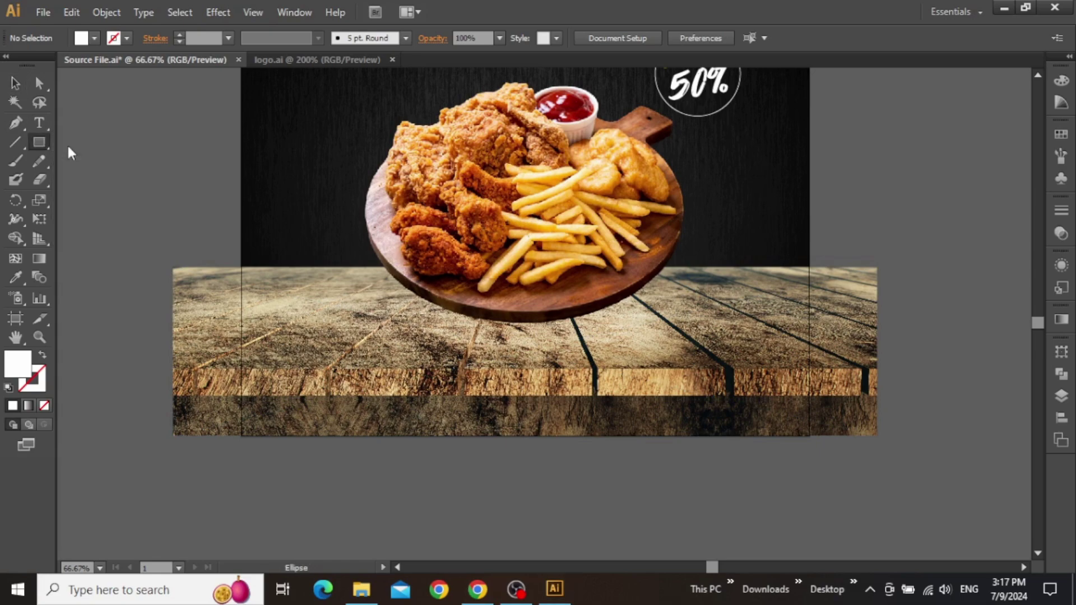
{"action": "left_click_drag", "start_coordinate": [200, 316], "coordinate": [853, 460]}
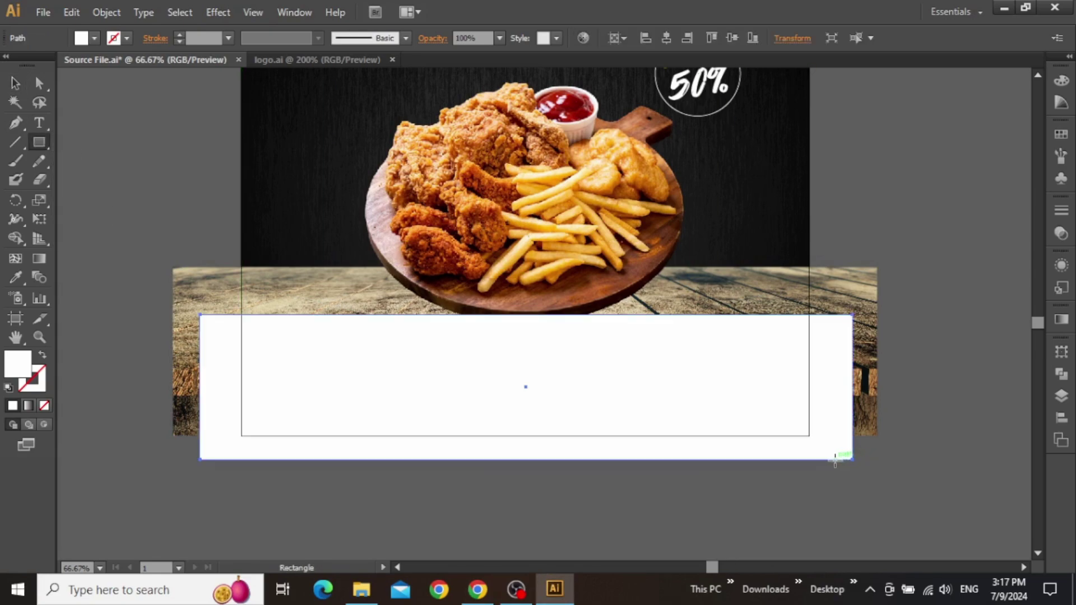
{"action": "key", "text": "v"}
{"action": "left_click_drag", "start_coordinate": [741, 348], "coordinate": [724, 336]}
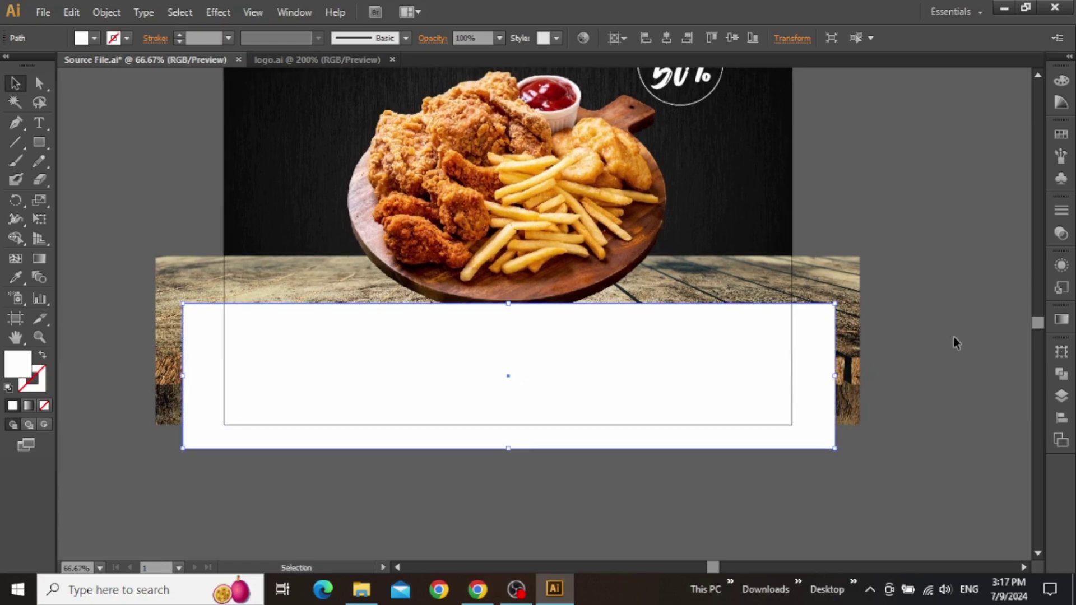
- Fill the rectangle with a linear gradient at a 90° angle
{"action": "left_click", "coordinate": [1061, 321]}
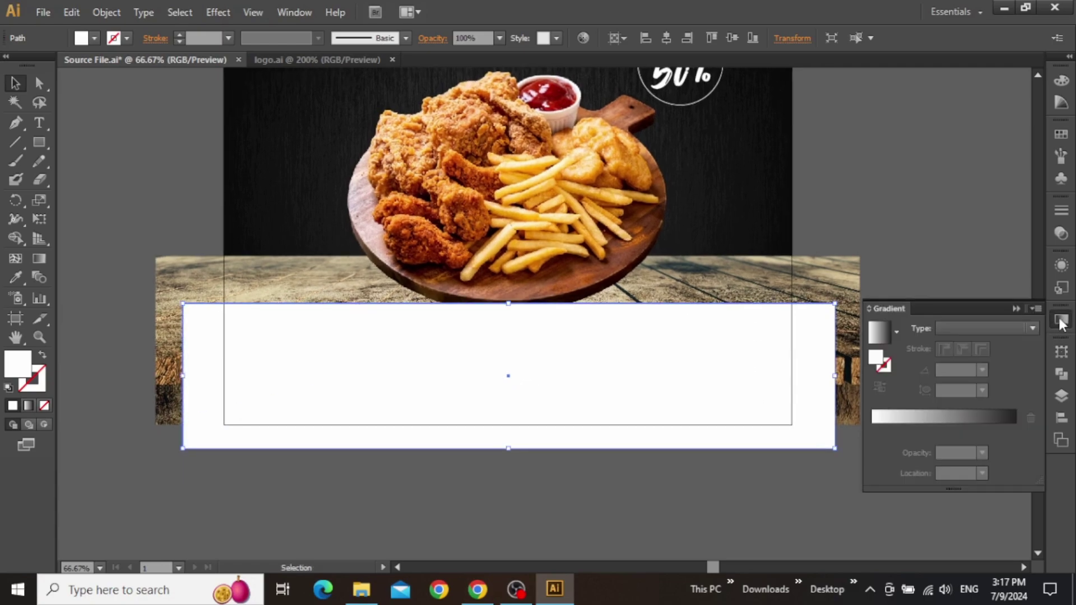
{"action": "left_click", "coordinate": [886, 340]}
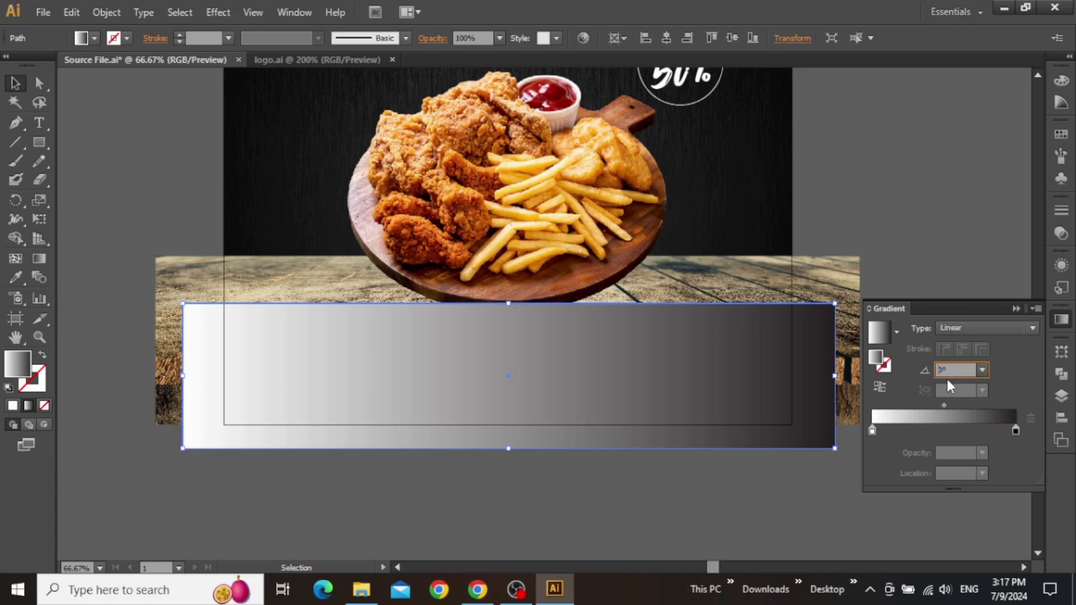
{"action": "type", "text": "90"}
{"action": "key", "text": "Return"}
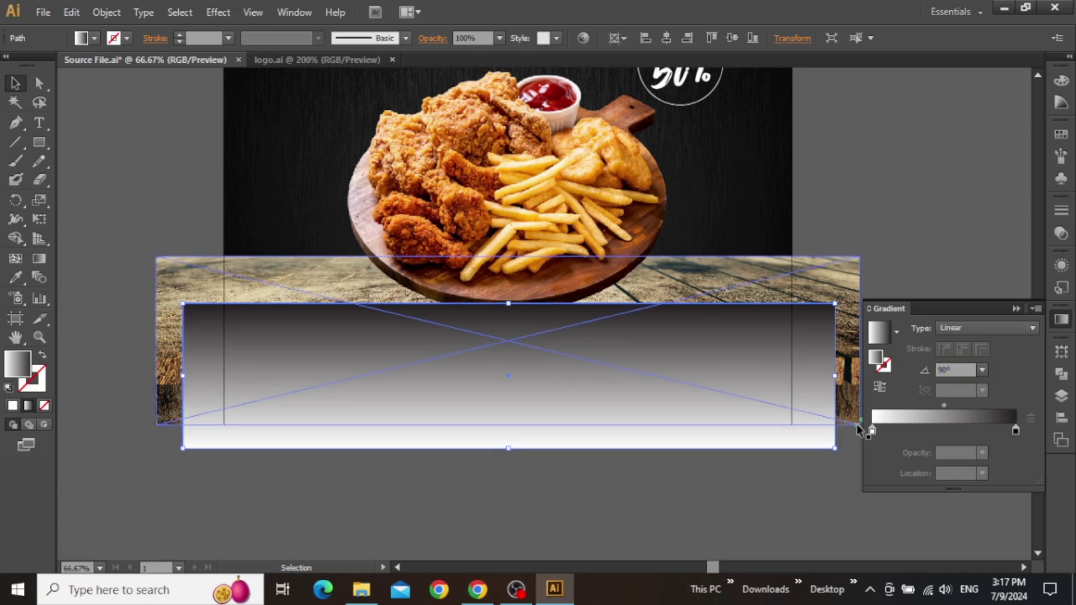
- Switch the gradient's white stop to RGB and set its color to black 000000
{"action": "double_click", "coordinate": [873, 430]}
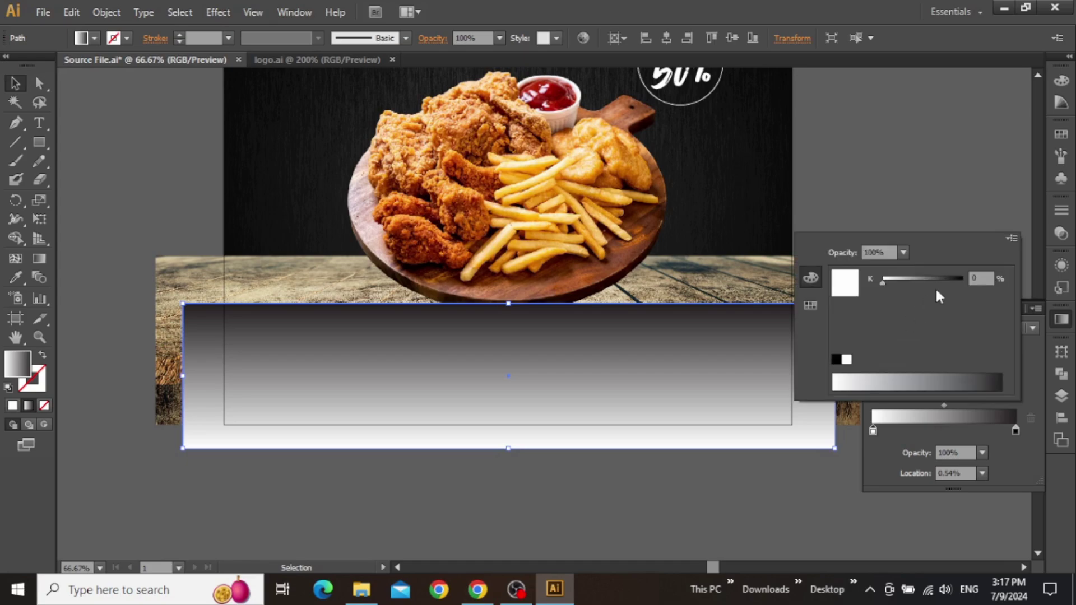
{"action": "left_click", "coordinate": [1003, 238]}
{"action": "left_click", "coordinate": [947, 261]}
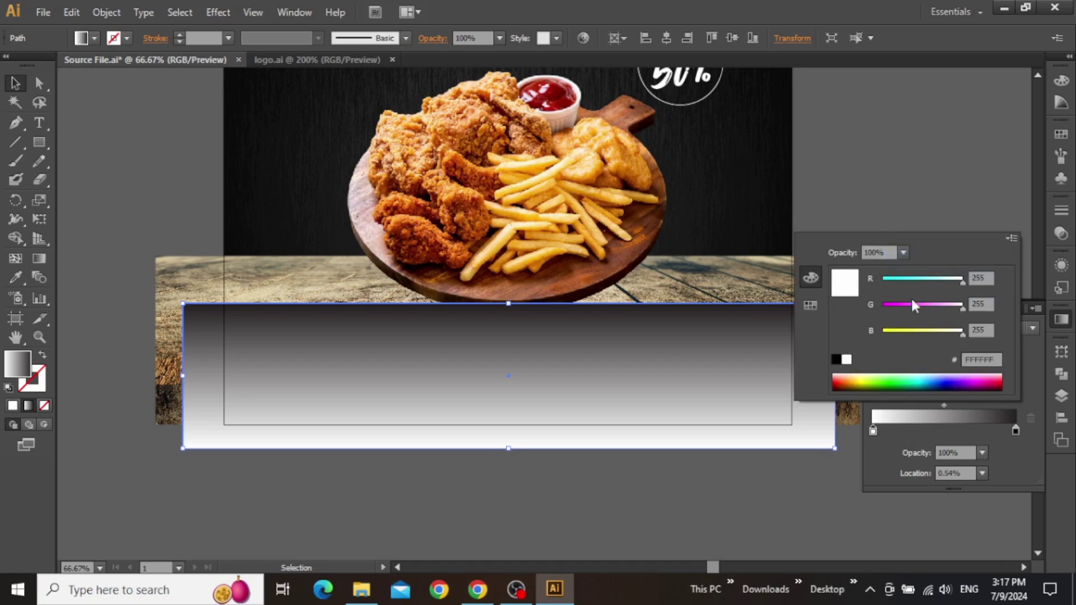
{"action": "left_click", "coordinate": [836, 361]}
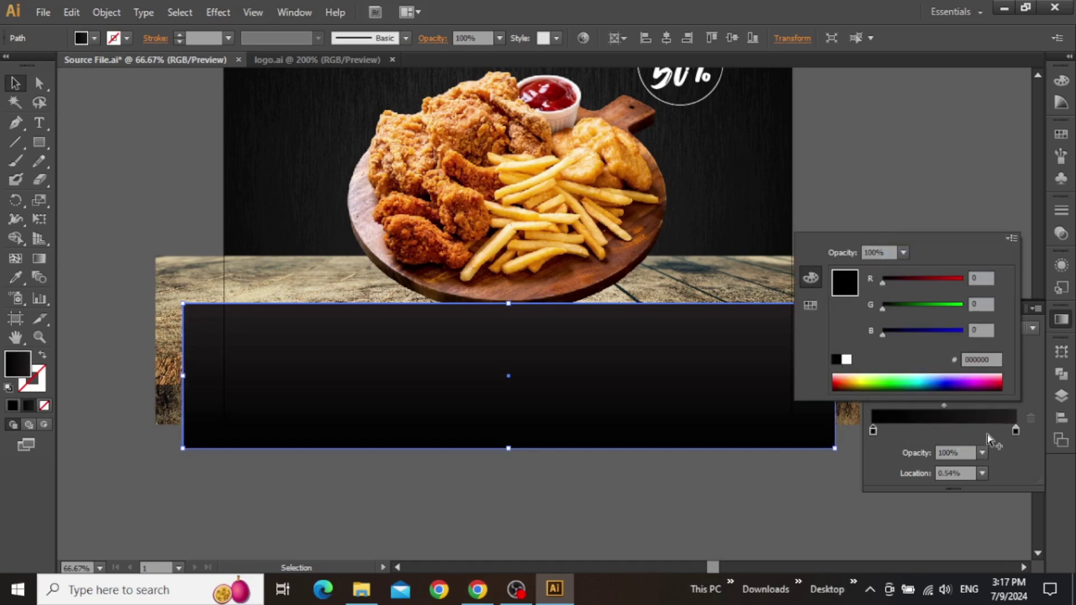
- Switch the gradient's other end stop to RGB black 000000 and set its opacity to 0%
{"action": "left_click", "coordinate": [1016, 429]}
{"action": "double_click", "coordinate": [1016, 428]}
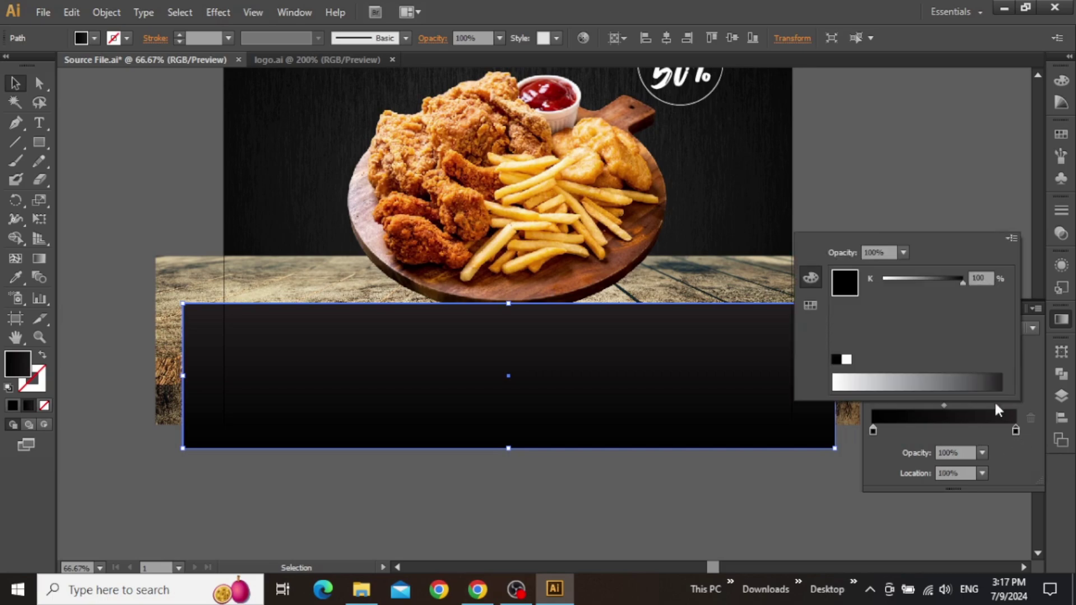
{"action": "left_click", "coordinate": [1012, 237]}
{"action": "left_click", "coordinate": [955, 257]}
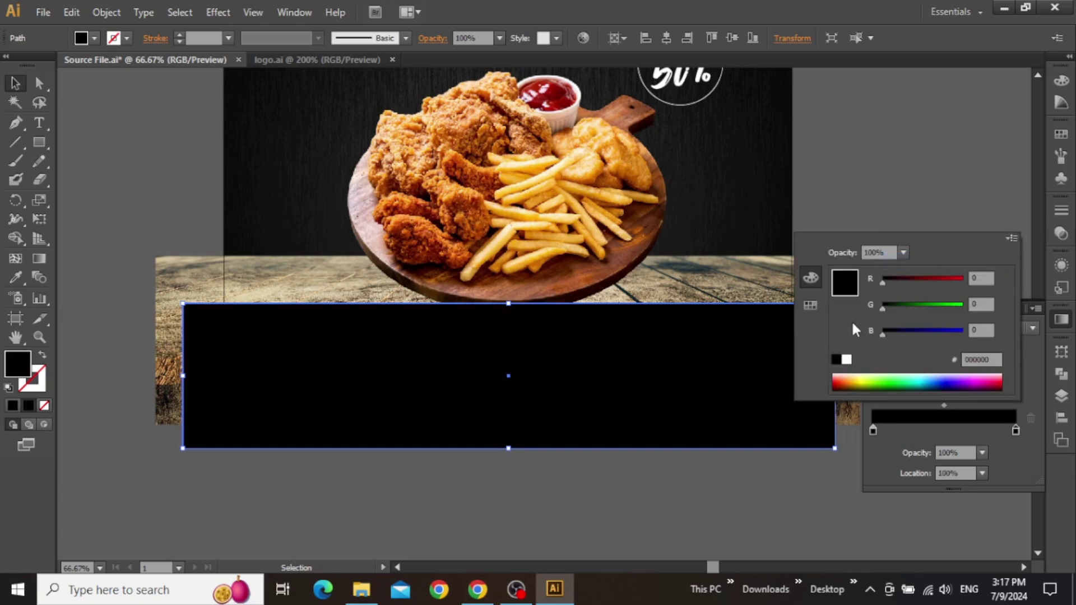
{"action": "left_click", "coordinate": [791, 523]}
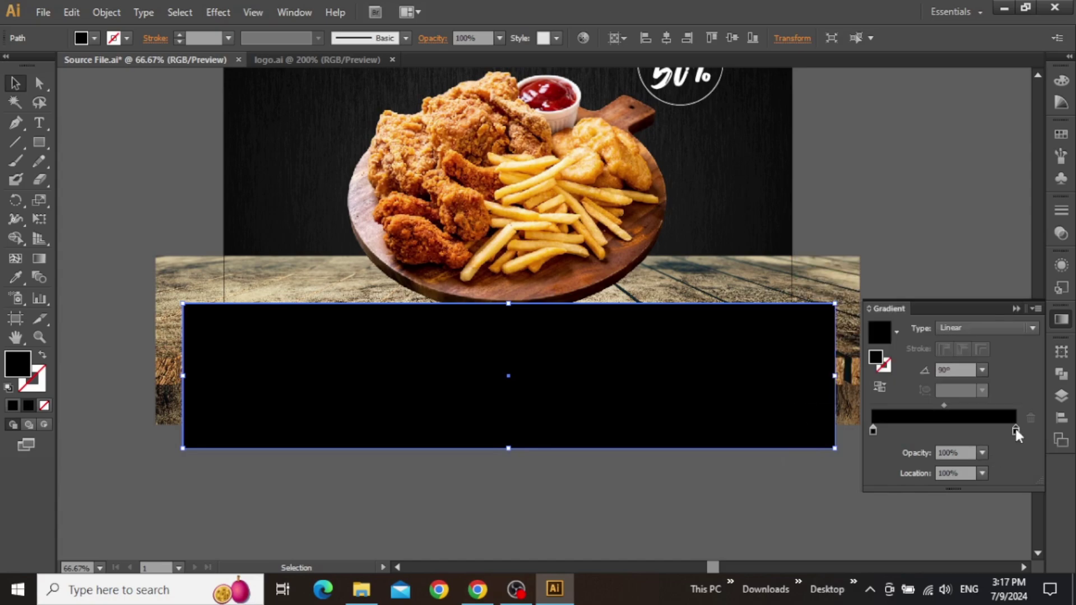
{"action": "left_click", "coordinate": [983, 453]}
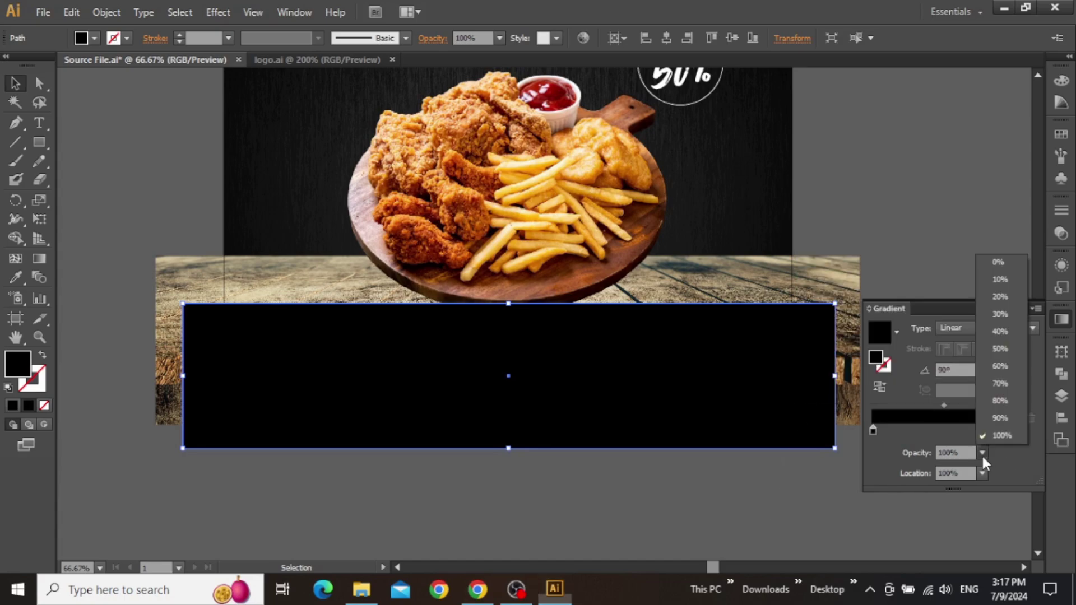
{"action": "left_click", "coordinate": [997, 262]}
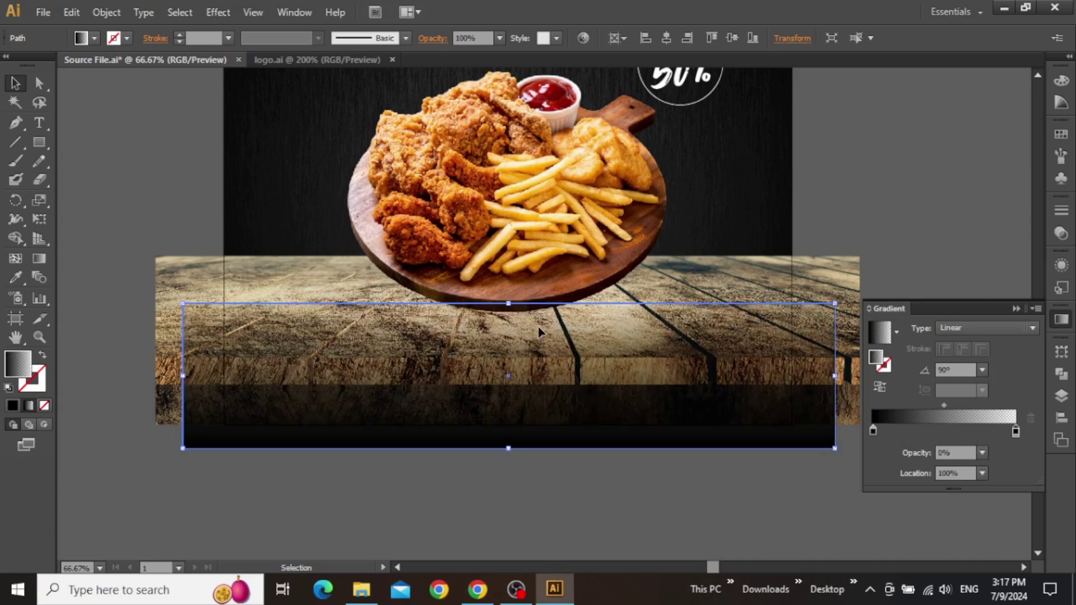
- Shift the gradient midpoint to 57.57% and raise the rectangle's top edge slightly so it overlaps the platter's lower rim
{"action": "left_click_drag", "start_coordinate": [508, 304], "coordinate": [507, 280]}
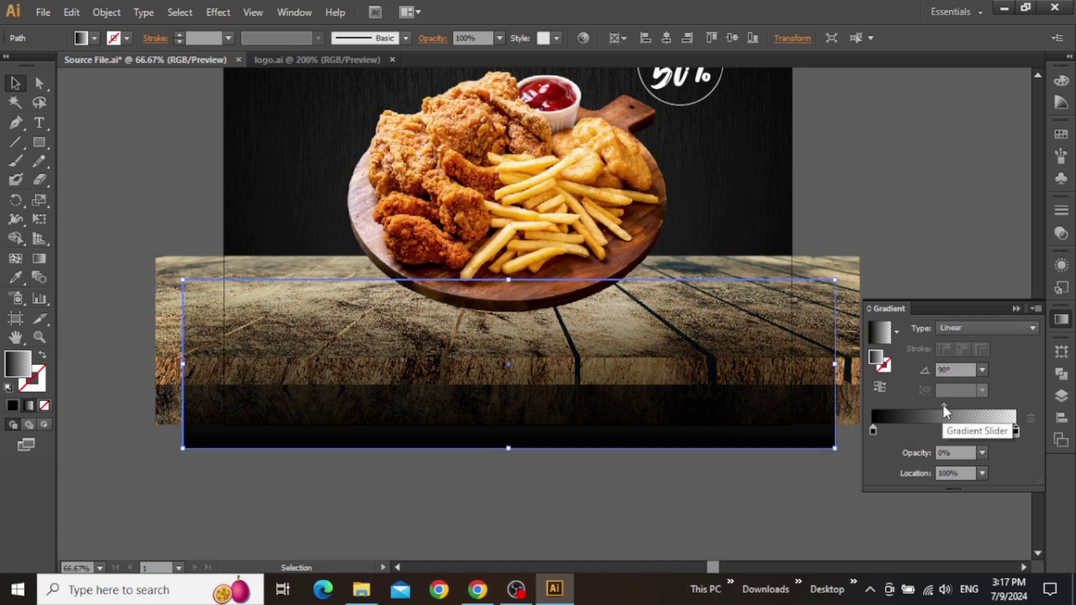
{"action": "mouse_move", "coordinate": [944, 405]}
{"action": "left_mouse_down"}
{"action": "mouse_move", "coordinate": [970, 405]}
{"action": "mouse_move", "coordinate": [955, 405]}
{"action": "left_mouse_up"}
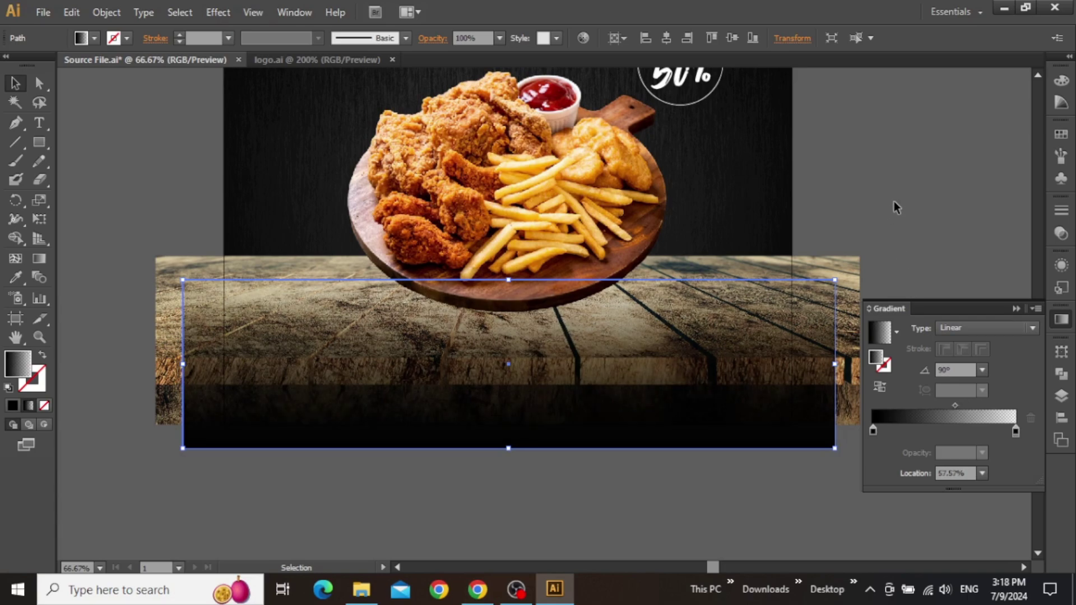
{"action": "left_click", "coordinate": [894, 202]}
{"action": "left_click_drag", "start_coordinate": [894, 203], "coordinate": [845, 281]}
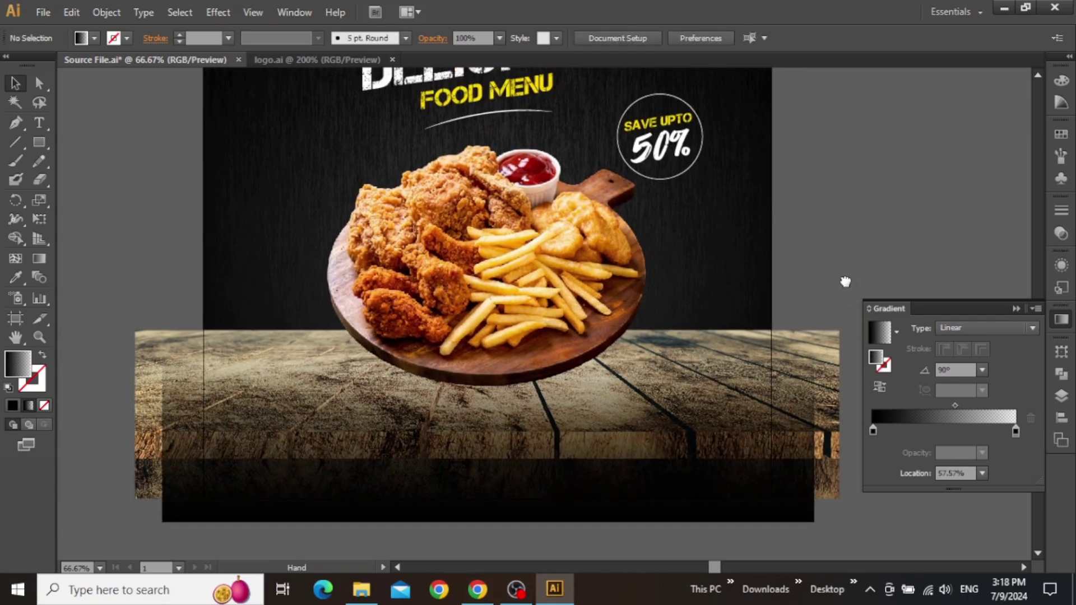
{"action": "left_click", "coordinate": [587, 439]}
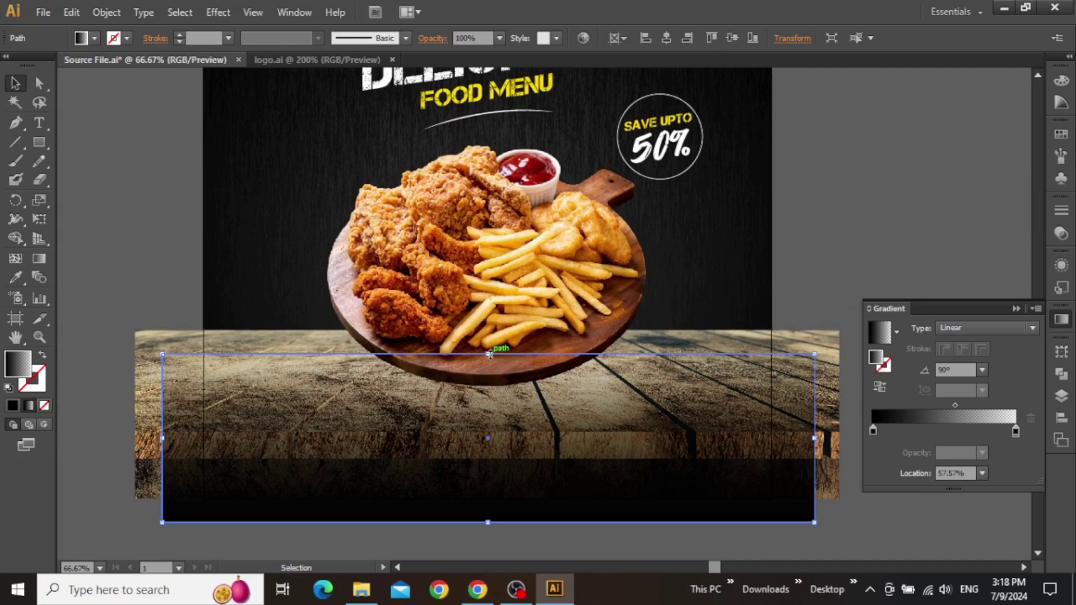
{"action": "left_click_drag", "start_coordinate": [489, 354], "coordinate": [488, 367]}
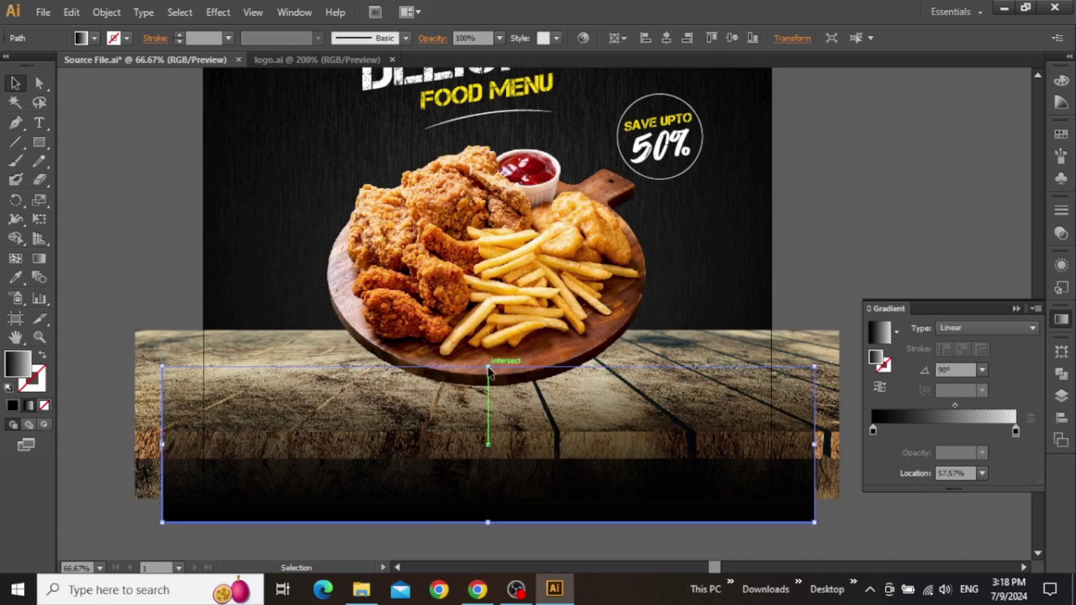
{"action": "left_click", "coordinate": [836, 249]}
{"action": "left_click_drag", "start_coordinate": [836, 248], "coordinate": [851, 166]}
- Draw a wide, low yellow rectangle over the table's front edge at the artboard's lower left
{"action": "scroll", "coordinate": [520, 350], "scroll_direction": "up", "scroll_amount": 1}
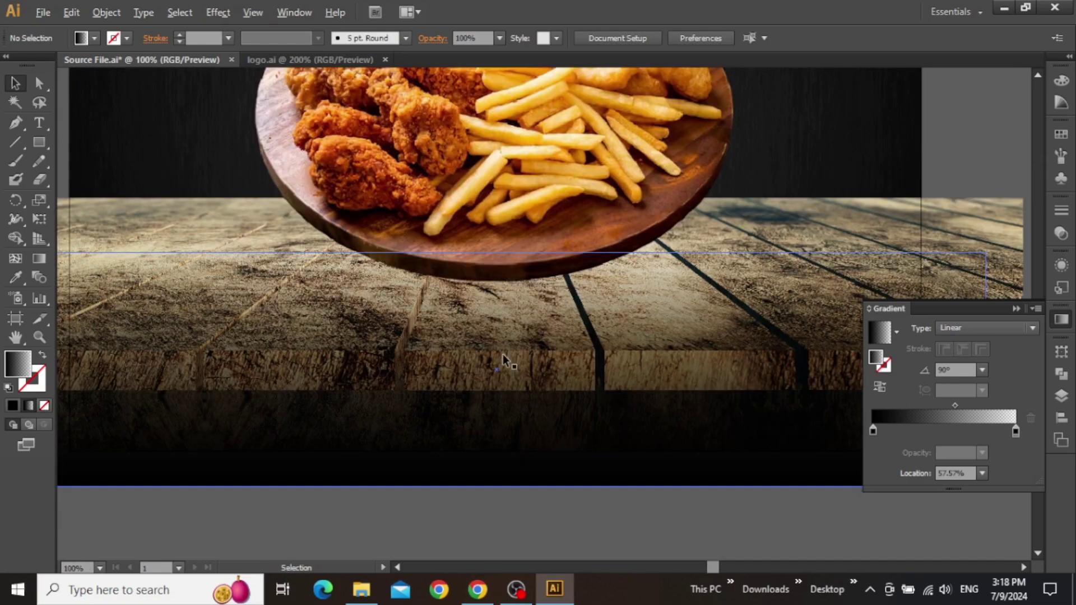
{"action": "left_click_drag", "start_coordinate": [303, 333], "coordinate": [484, 312]}
{"action": "left_click_drag", "start_coordinate": [378, 352], "coordinate": [336, 346]}
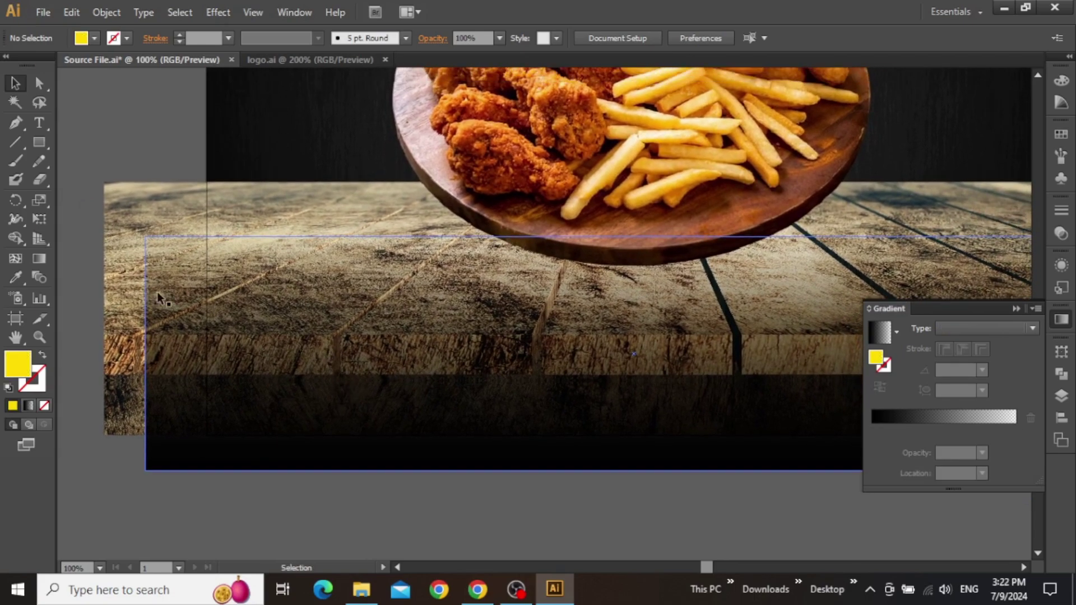
{"action": "left_click", "coordinate": [45, 145]}
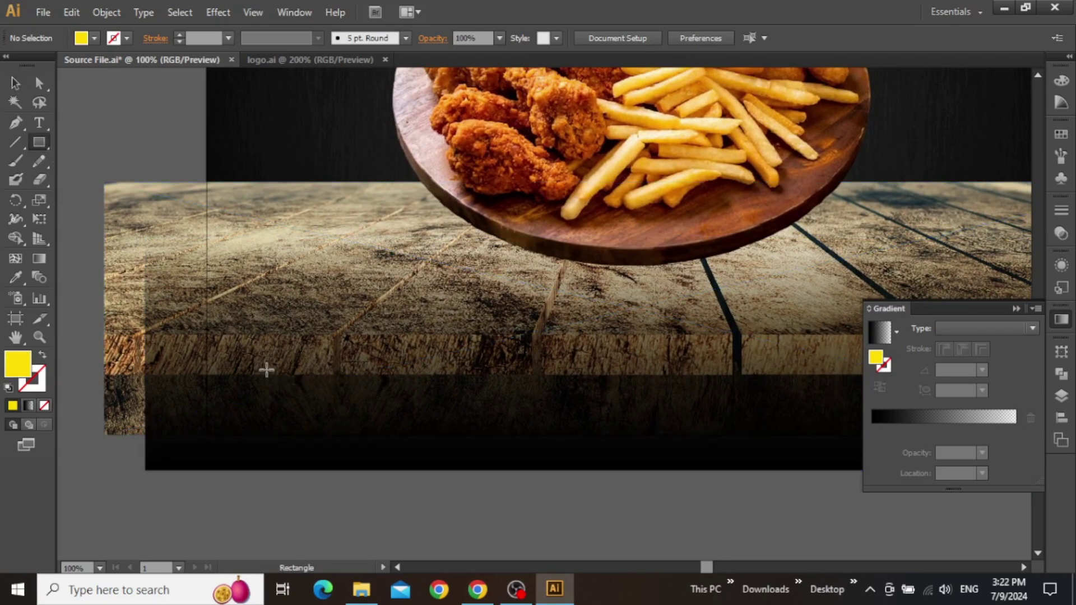
{"action": "left_click_drag", "start_coordinate": [266, 367], "coordinate": [433, 406]}
{"action": "key", "text": "v"}
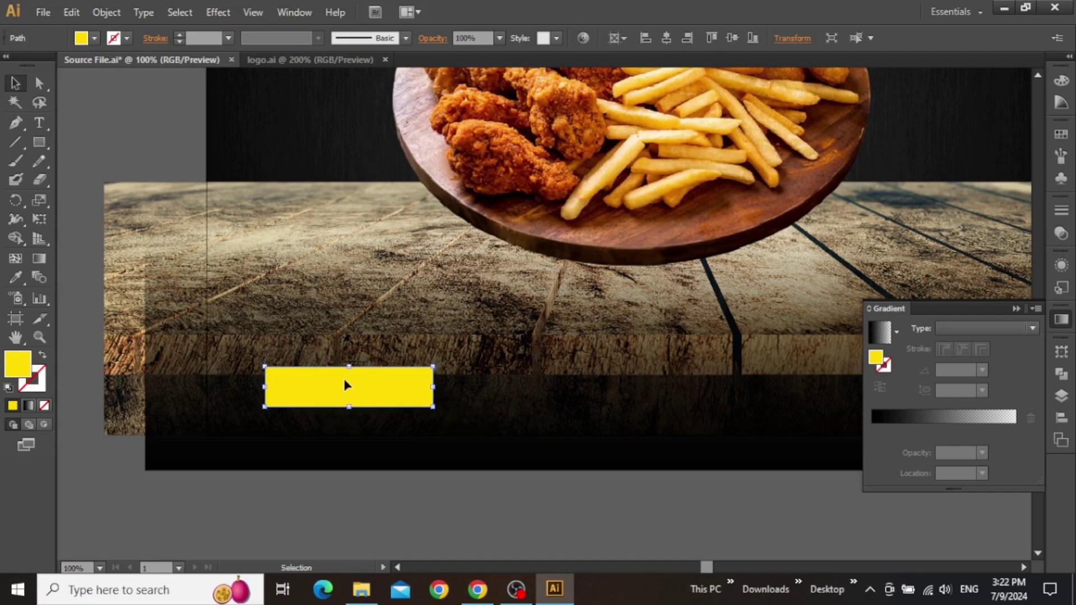
- Paste the text "Order Now" as point type and place it on the yellow rectangle
{"action": "scroll", "coordinate": [338, 381], "scroll_direction": "up", "scroll_amount": 1}
{"action": "scroll", "coordinate": [332, 386], "scroll_direction": "up", "scroll_amount": 1}
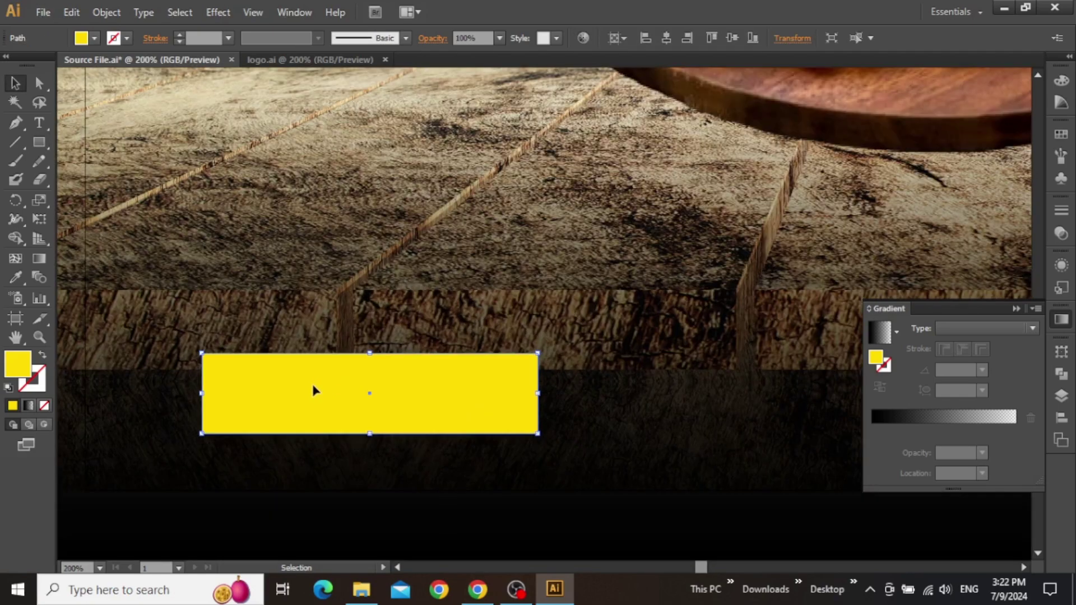
{"action": "key", "text": "t"}
{"action": "left_click", "coordinate": [310, 386]}
{"action": "key", "text": "ctrl+v"}
{"action": "key", "text": "Escape"}
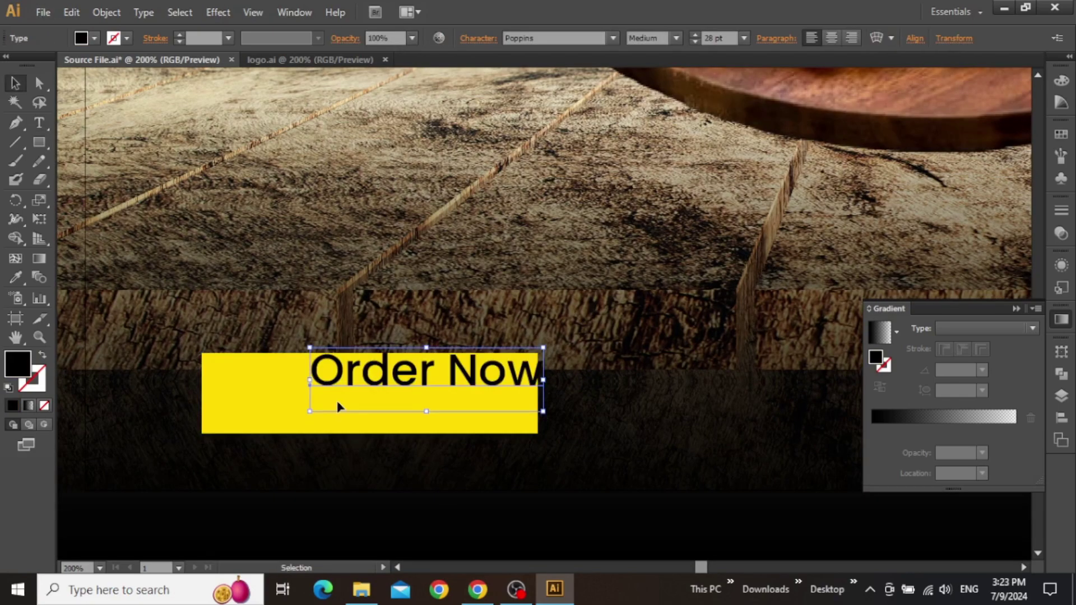
{"action": "left_click_drag", "start_coordinate": [363, 381], "coordinate": [310, 402]}
- Set the "Order Now" text size to 26 pt and nudge it to the centre of the yellow rectangle
{"action": "left_click", "coordinate": [719, 38]}
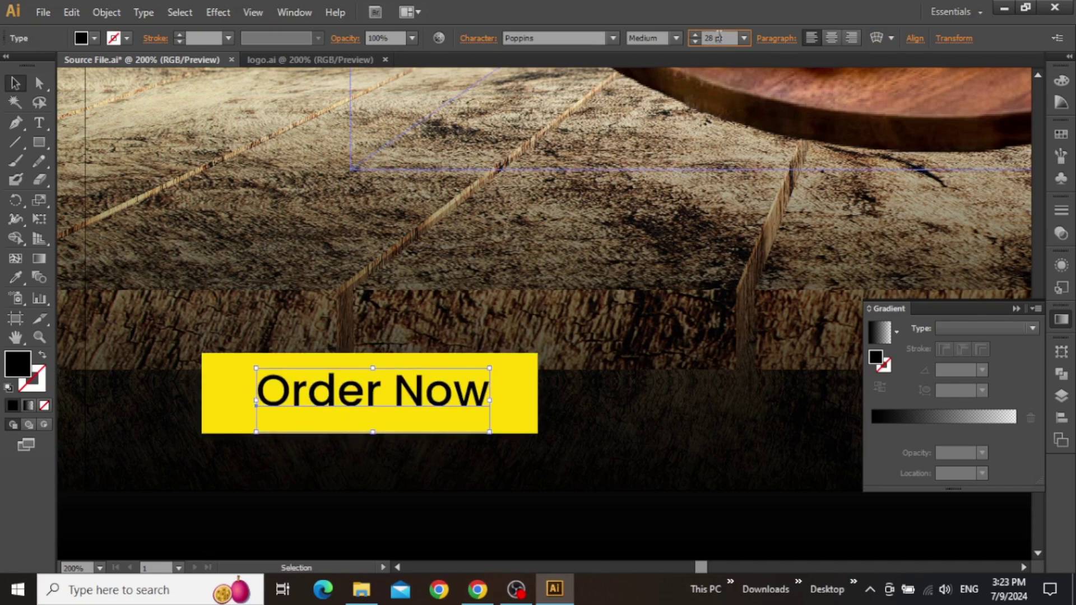
{"action": "key", "text": "Down"}
{"action": "key", "text": "Down"}
{"action": "key", "text": "Return"}
{"action": "key", "text": "Right"}
{"action": "key", "text": "Right"}
{"action": "key", "text": "Right"}
{"action": "key", "text": "Right"}
{"action": "key", "text": "Right"}
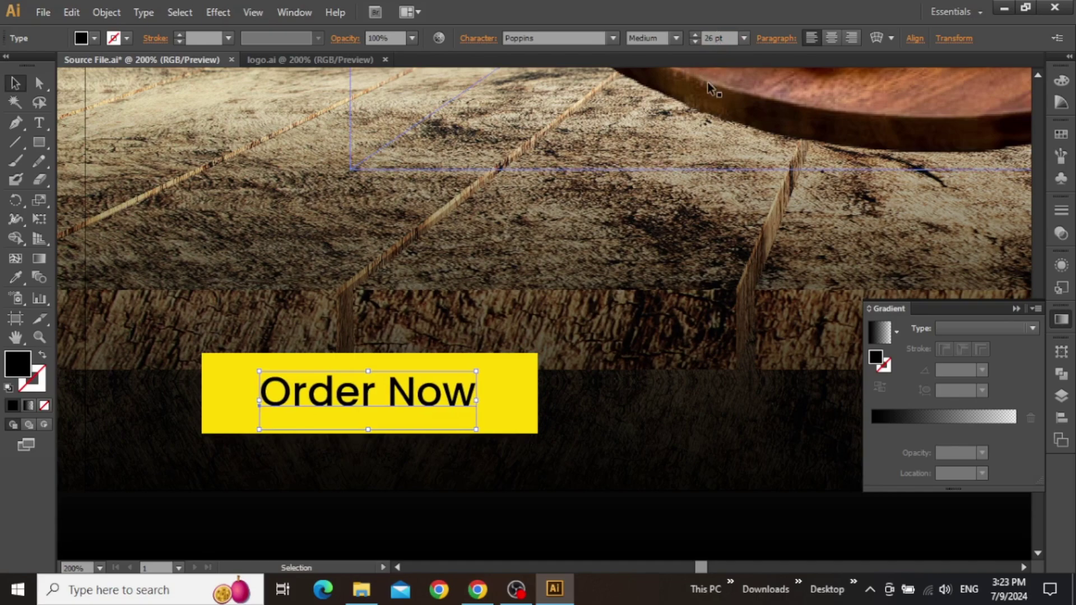
{"action": "left_click", "coordinate": [655, 252]}
- Apply the Round Corners effect with a 27 px radius to the yellow rectangle behind "Order Now"
{"action": "scroll", "coordinate": [604, 302], "scroll_direction": "down", "scroll_amount": 1}
{"action": "left_click", "coordinate": [512, 355]}
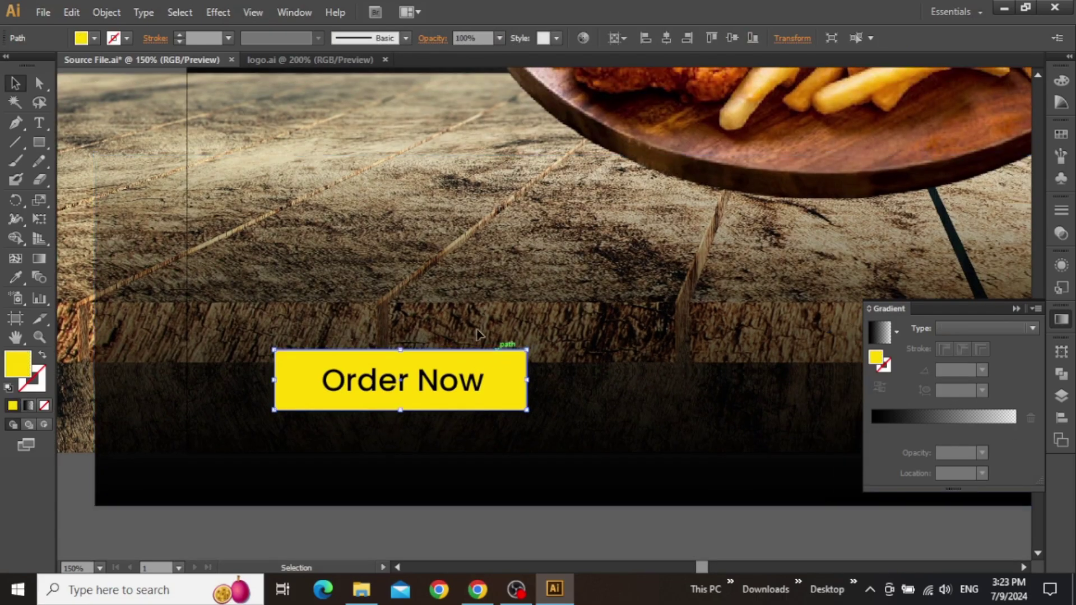
{"action": "left_click", "coordinate": [224, 13]}
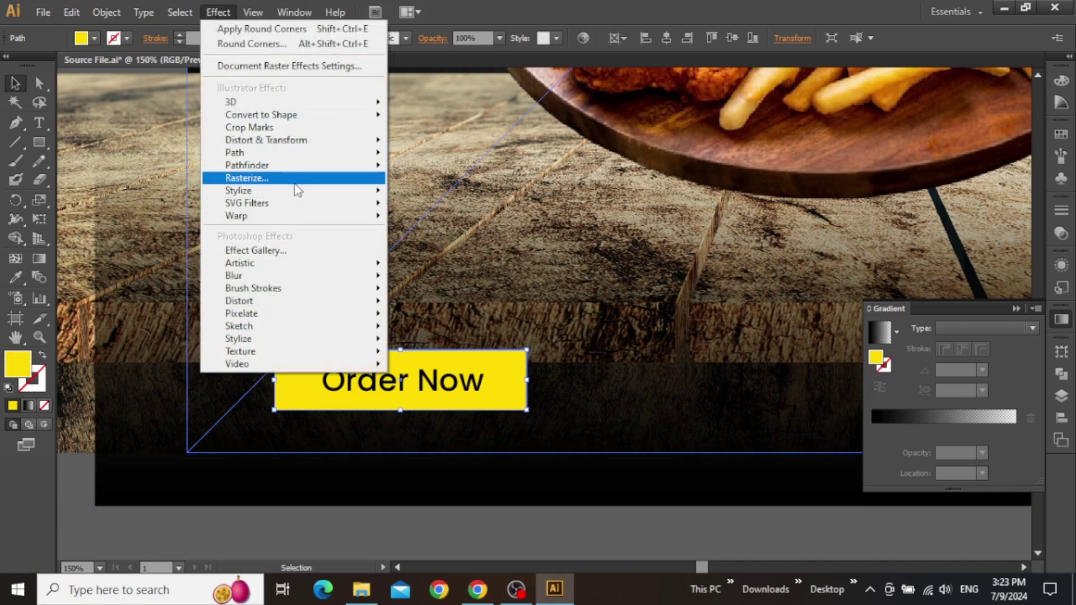
{"action": "mouse_move", "coordinate": [304, 192]}
{"action": "left_click", "coordinate": [443, 262]}
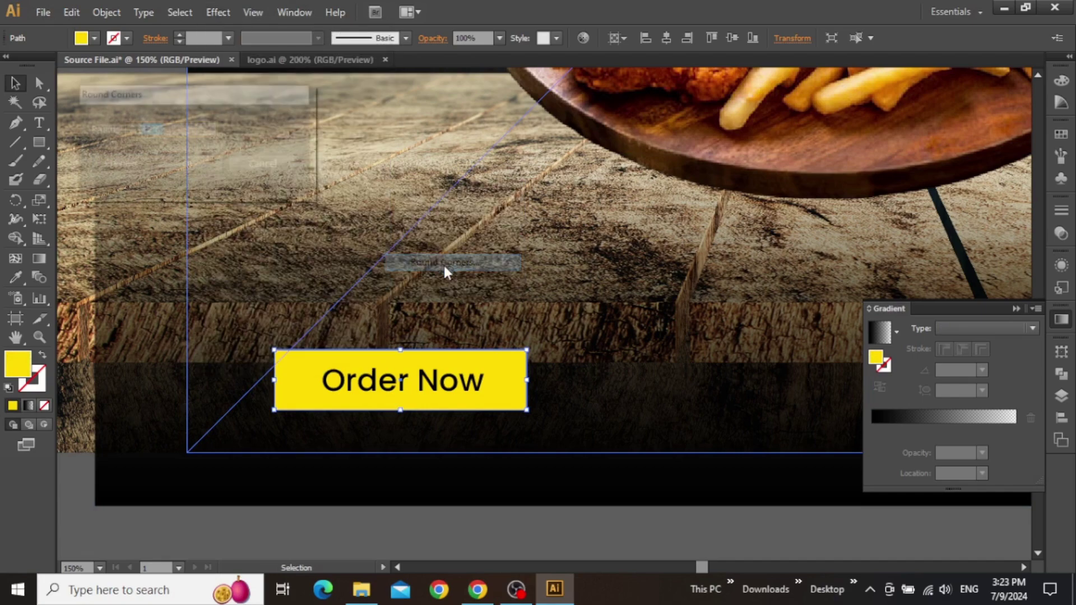
{"action": "left_click", "coordinate": [130, 163]}
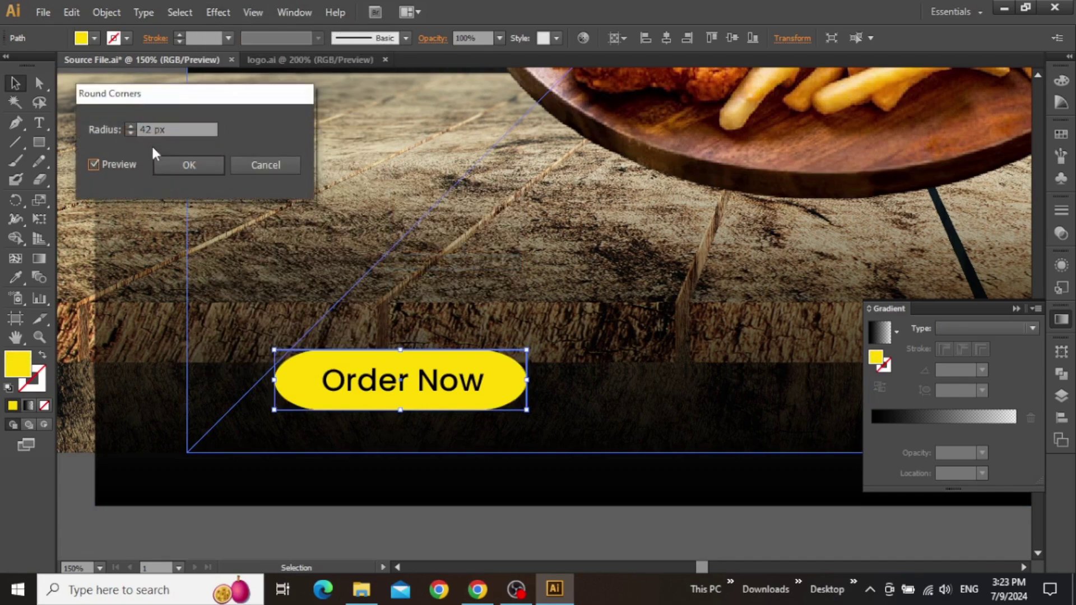
{"action": "left_click", "coordinate": [187, 130]}
{"action": "key", "text": "shift+Down"}
{"action": "key", "text": "shift+Down"}
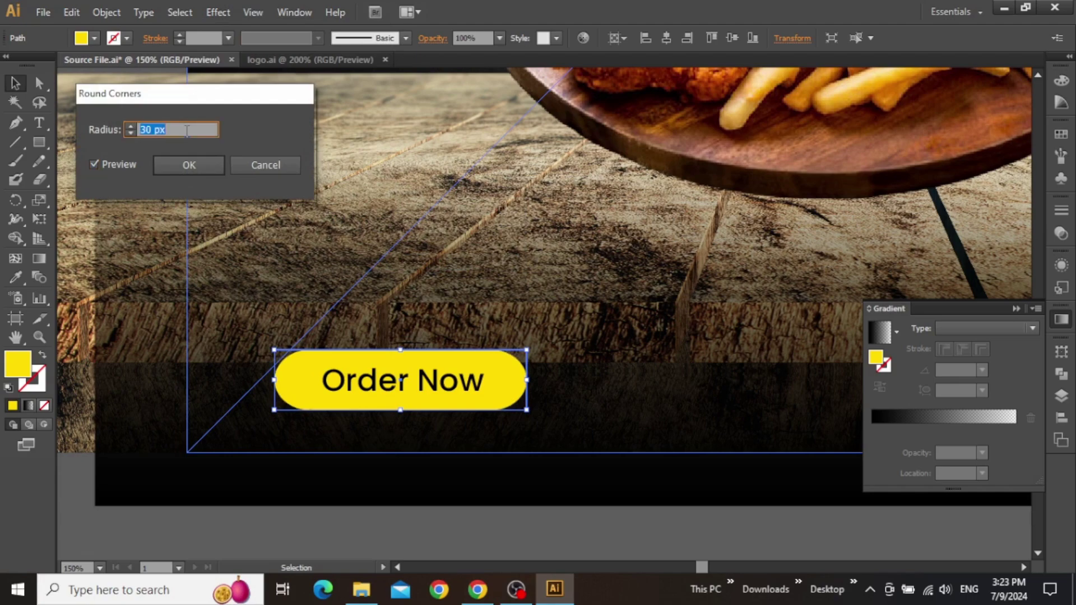
{"action": "type", "text": "27"}
{"action": "key", "text": "Tab"}
{"action": "left_click", "coordinate": [182, 165]}
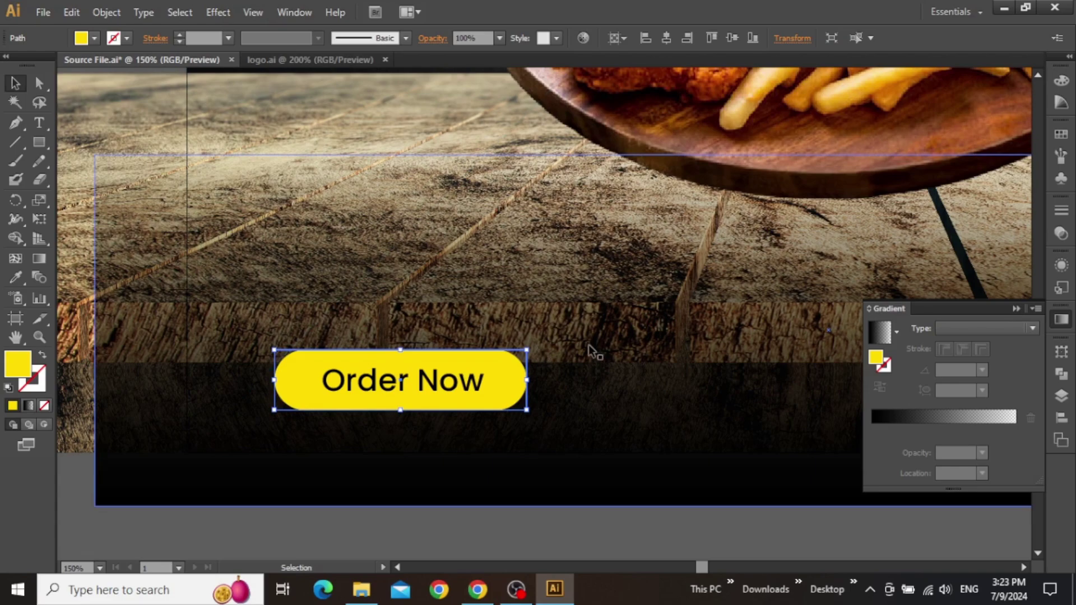
- Duplicate the "Order Now" text to the lower right of the artboard, level with the yellow button
{"action": "left_click", "coordinate": [607, 339]}
{"action": "scroll", "coordinate": [608, 344], "scroll_direction": "down", "scroll_amount": 2, "text": "alt"}
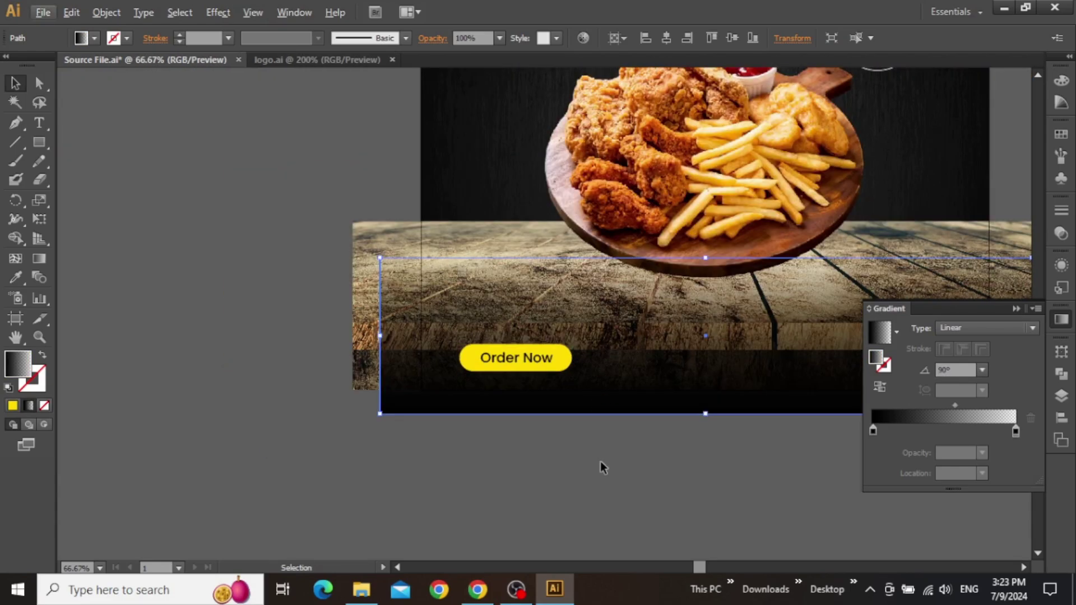
{"action": "left_click_drag", "start_coordinate": [600, 469], "coordinate": [288, 483]}
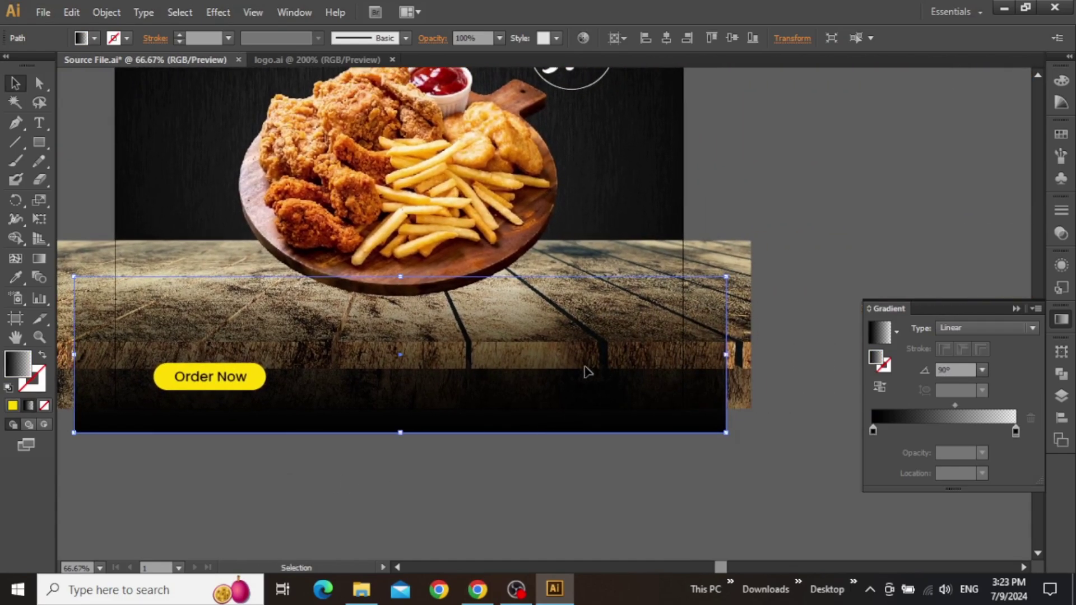
{"action": "left_click", "coordinate": [220, 377]}
{"action": "left_click_drag", "start_coordinate": [233, 377], "coordinate": [590, 373]}
{"action": "scroll", "coordinate": [592, 374], "scroll_direction": "up", "scroll_amount": 1}
{"action": "scroll", "coordinate": [594, 374], "scroll_direction": "up", "scroll_amount": 1}
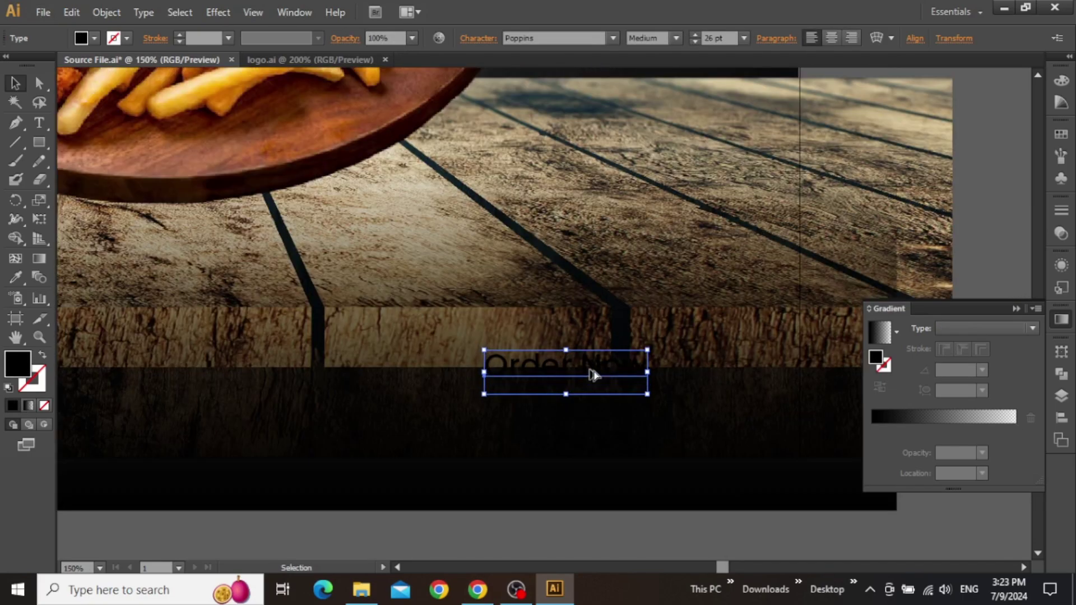
- Fill the duplicated "Order Now" text with white
{"action": "double_click", "coordinate": [17, 363]}
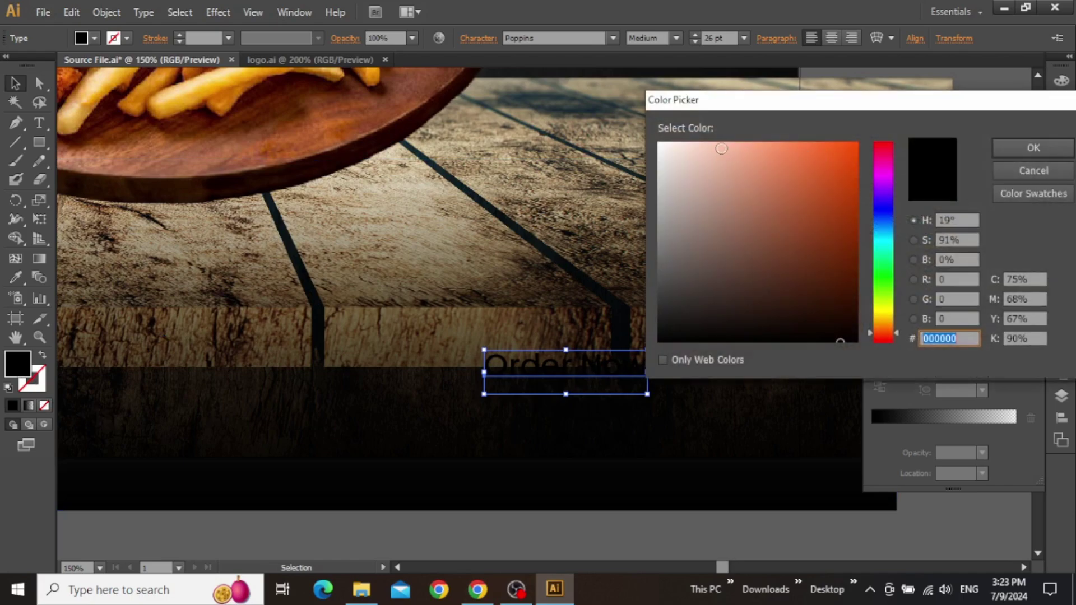
{"action": "left_click_drag", "start_coordinate": [721, 147], "coordinate": [658, 140]}
{"action": "left_click", "coordinate": [1039, 148]}
{"action": "left_click", "coordinate": [1034, 149]}
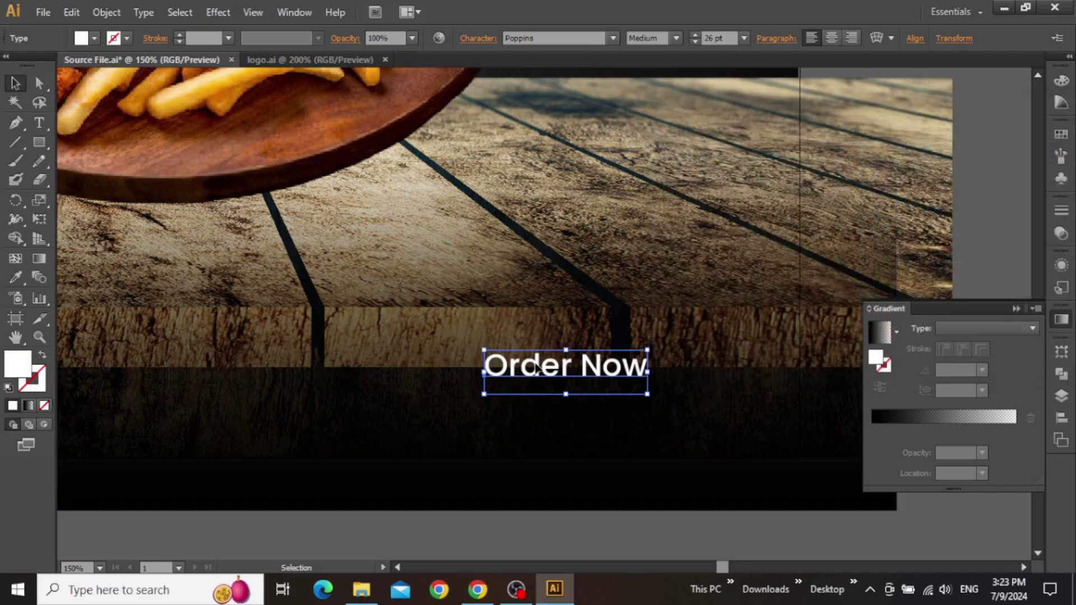
- Replace the white text's wording with "For Delivery:"
{"action": "double_click", "coordinate": [547, 366]}
{"action": "key", "text": "ctrl+a"}
{"action": "type", "text": "For Delivery:"}
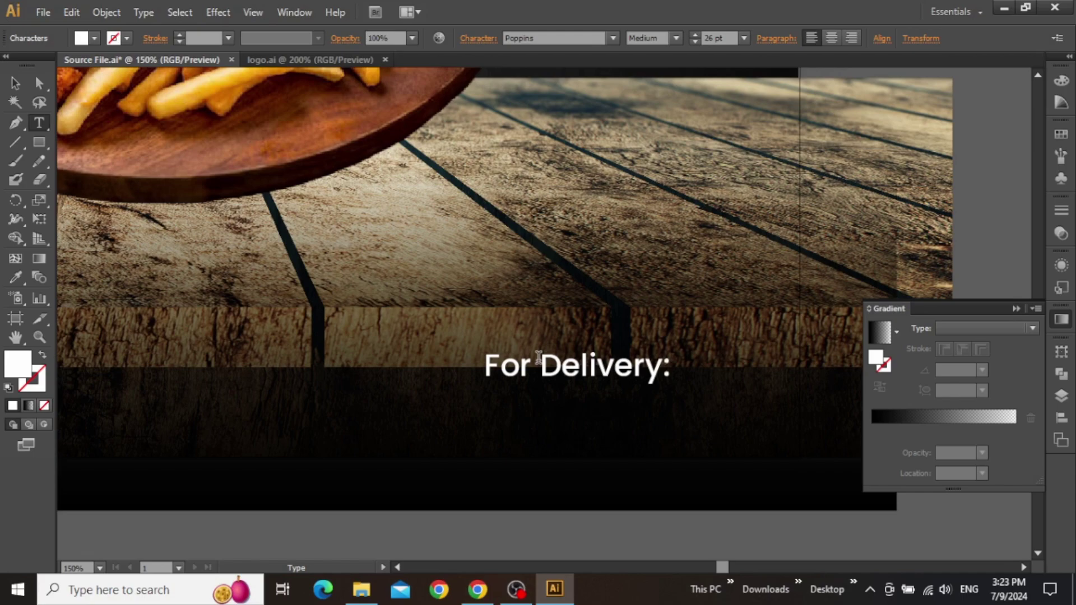
{"action": "key", "text": "Escape"}
- Duplicate the "For Delivery:" line directly below it and replace the copy with the delivery phone number
{"action": "left_click_drag", "start_coordinate": [539, 366], "coordinate": [524, 391]}
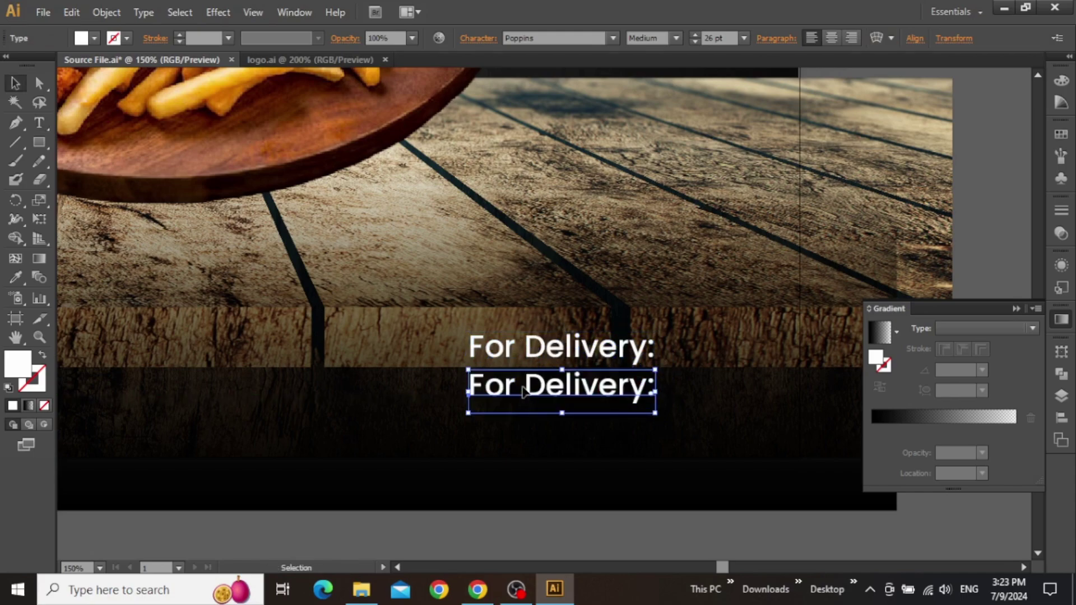
{"action": "double_click", "coordinate": [523, 391]}
{"action": "key", "text": "ctrl+a"}
{"action": "type", "text": "000-123-123"}
{"action": "key", "text": "Escape"}
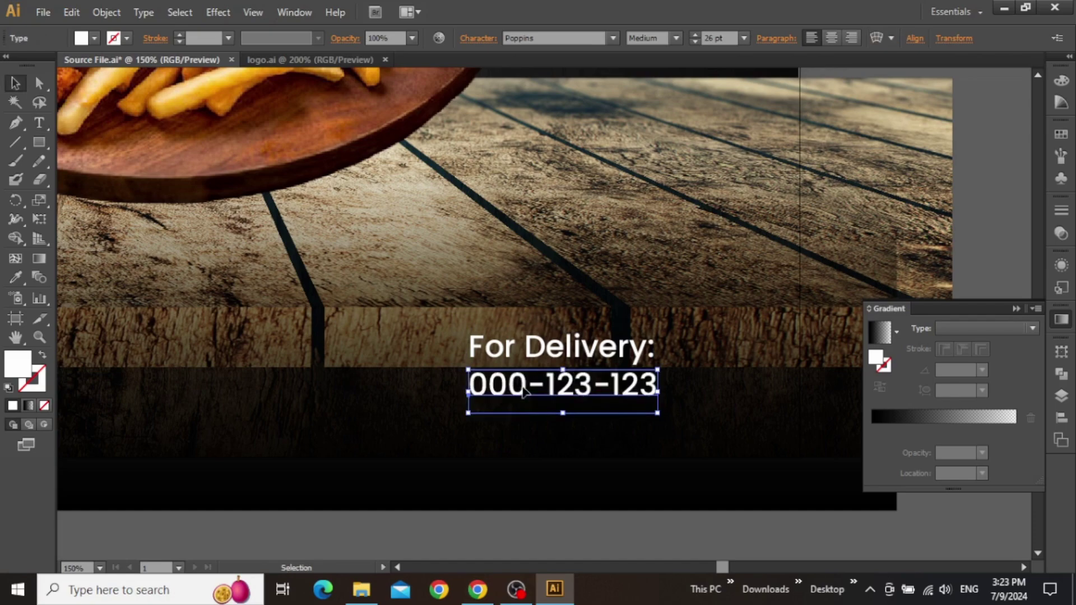
- Recolor the delivery phone number by sampling the yellow of the "Order Now" button
{"action": "left_click_drag", "start_coordinate": [563, 376], "coordinate": [459, 374]}
{"action": "scroll", "coordinate": [452, 376], "scroll_direction": "down", "scroll_amount": 2}
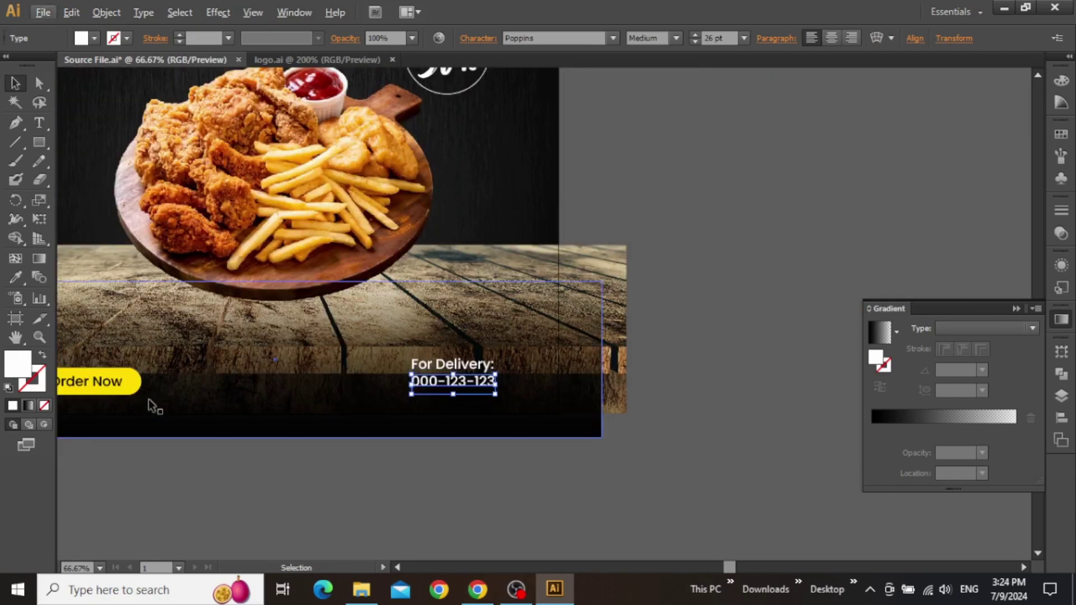
{"action": "key", "text": "ctrl+plus"}
{"action": "key", "text": "ctrl+plus"}
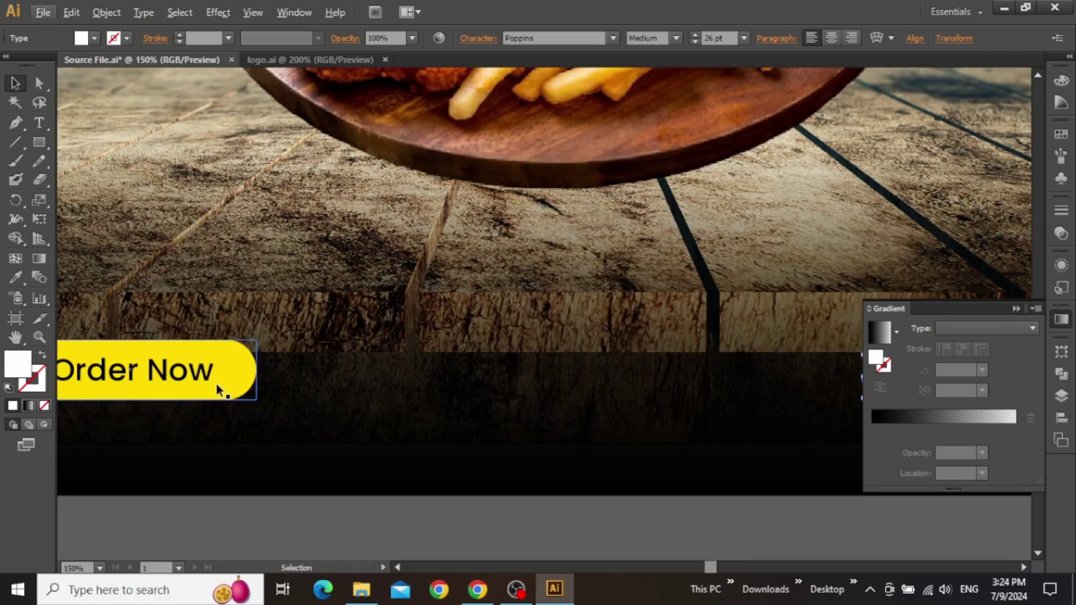
{"action": "left_click", "coordinate": [240, 370]}
{"action": "scroll", "coordinate": [436, 328], "scroll_direction": "right", "scroll_amount": 5}
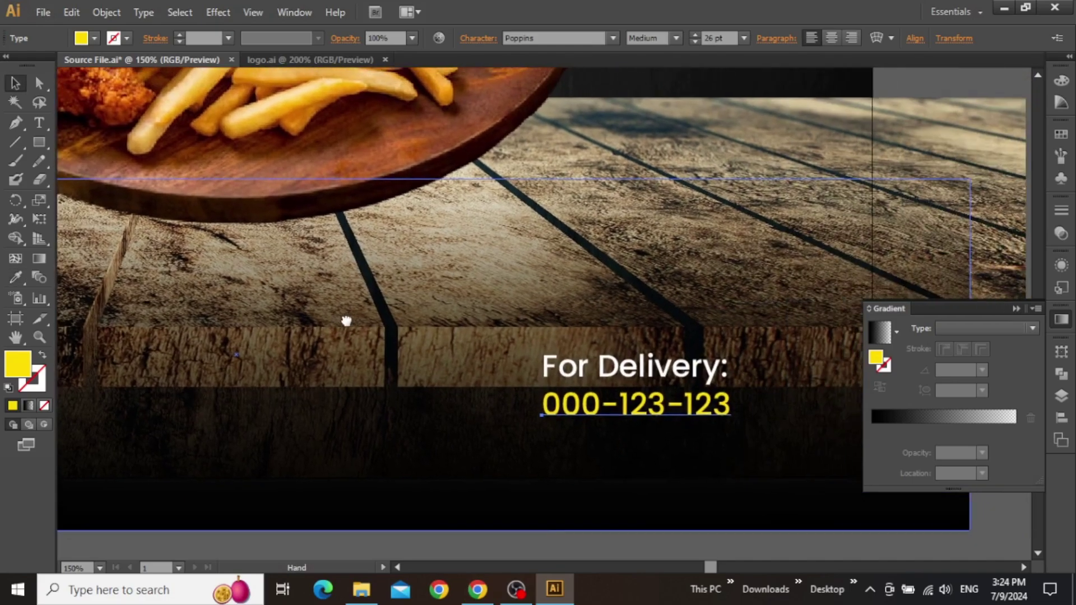
- Enlarge the yellow delivery phone number to 42 pt and set its font style to SemiBold
{"action": "left_click", "coordinate": [519, 387]}
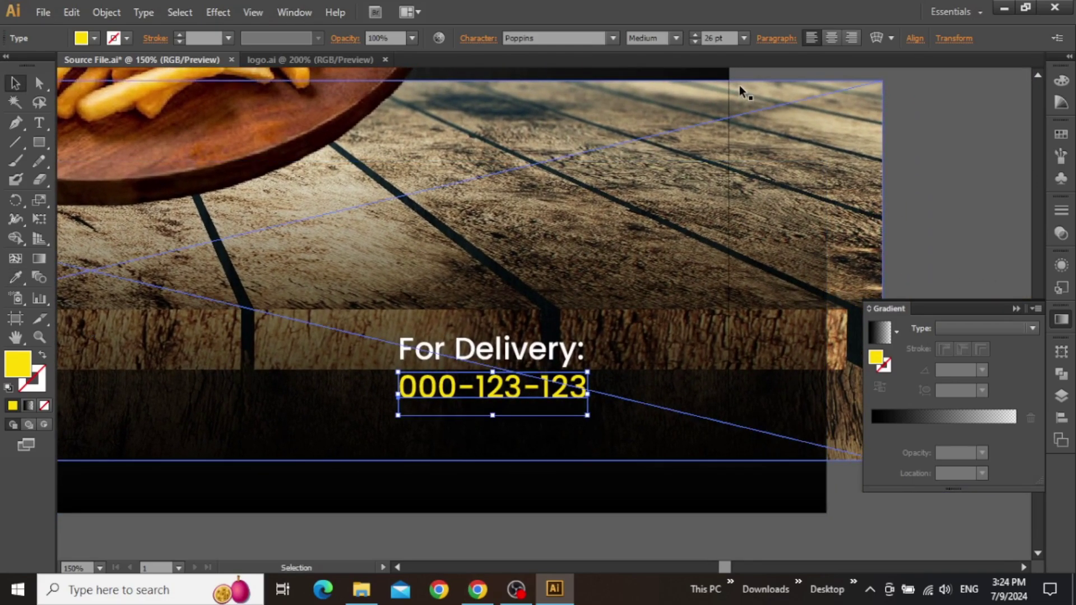
{"action": "left_click", "coordinate": [723, 38]}
{"action": "key", "text": "shift+Up"}
{"action": "key", "text": "shift+Up"}
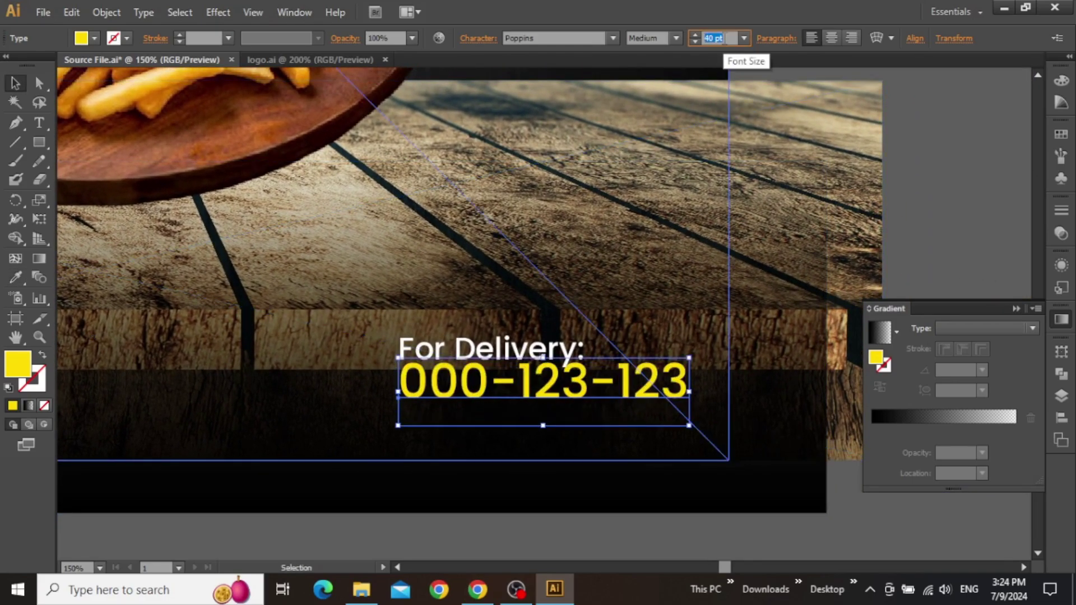
{"action": "scroll", "coordinate": [715, 38], "scroll_direction": "up", "scroll_amount": 2}
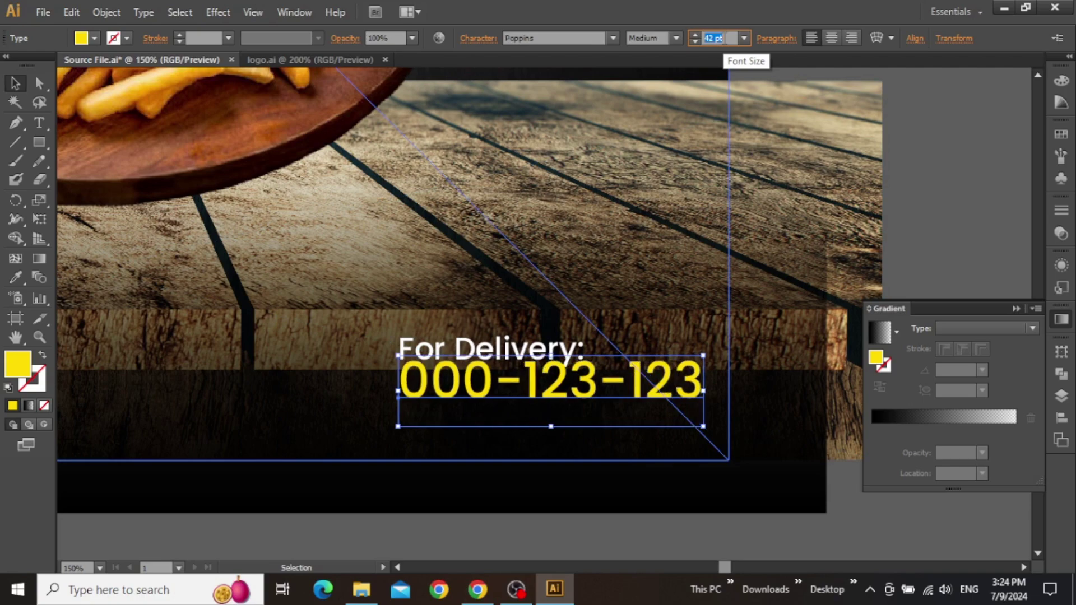
{"action": "left_click", "coordinate": [676, 39]}
{"action": "left_click", "coordinate": [649, 123]}
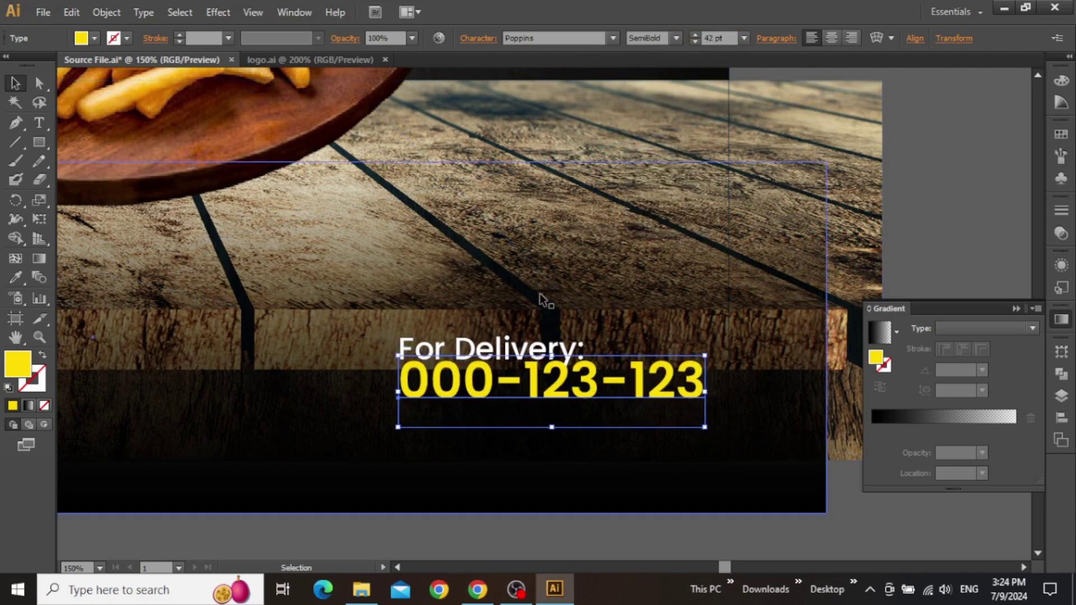
- Move the "For Delivery:" line up so it clears the enlarged phone number
{"action": "left_click", "coordinate": [544, 369]}
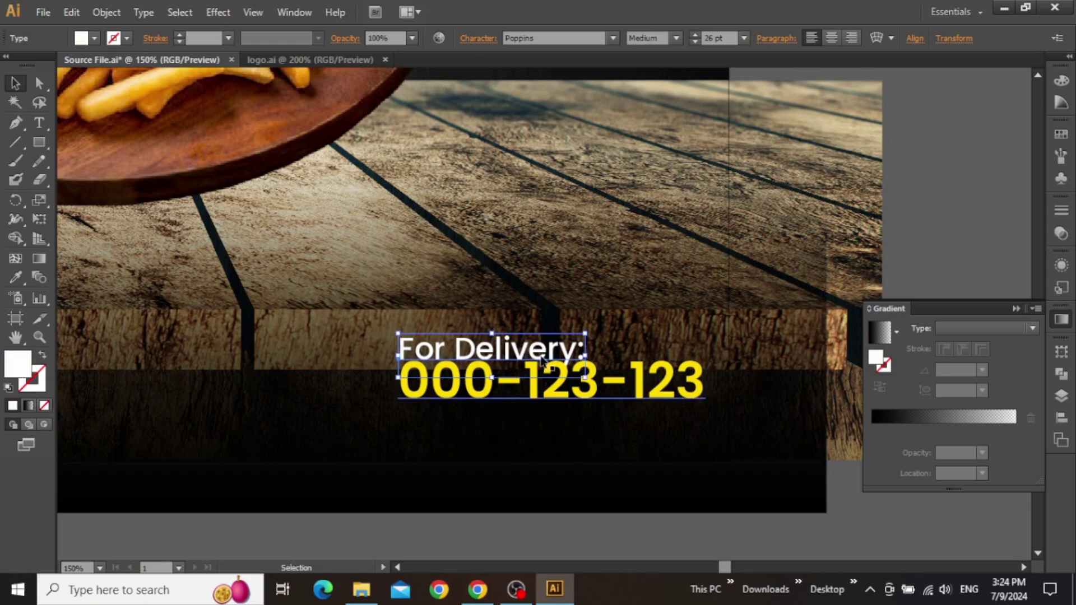
{"action": "left_click_drag", "start_coordinate": [543, 369], "coordinate": [543, 360]}
{"action": "key", "text": "Up"}
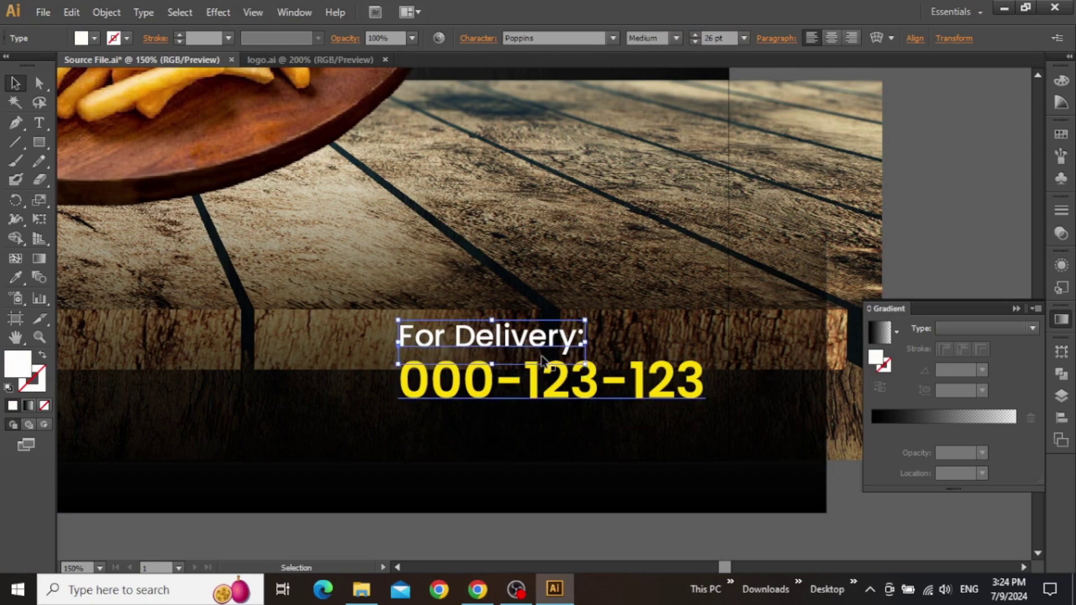
- Shift "For Delivery:" and the phone number together to the left and slightly upward on the bottom fade
{"action": "left_click", "coordinate": [543, 381], "text": "shift"}
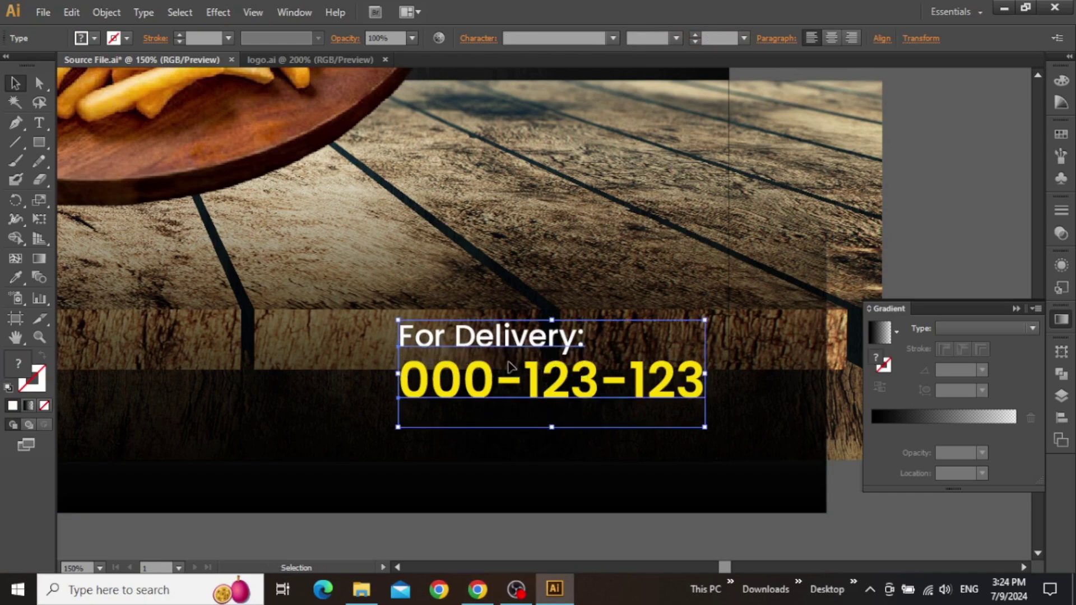
{"action": "scroll", "coordinate": [544, 289], "scroll_direction": "down", "scroll_amount": 2, "text": "alt"}
{"action": "left_click_drag", "start_coordinate": [544, 288], "coordinate": [668, 281]}
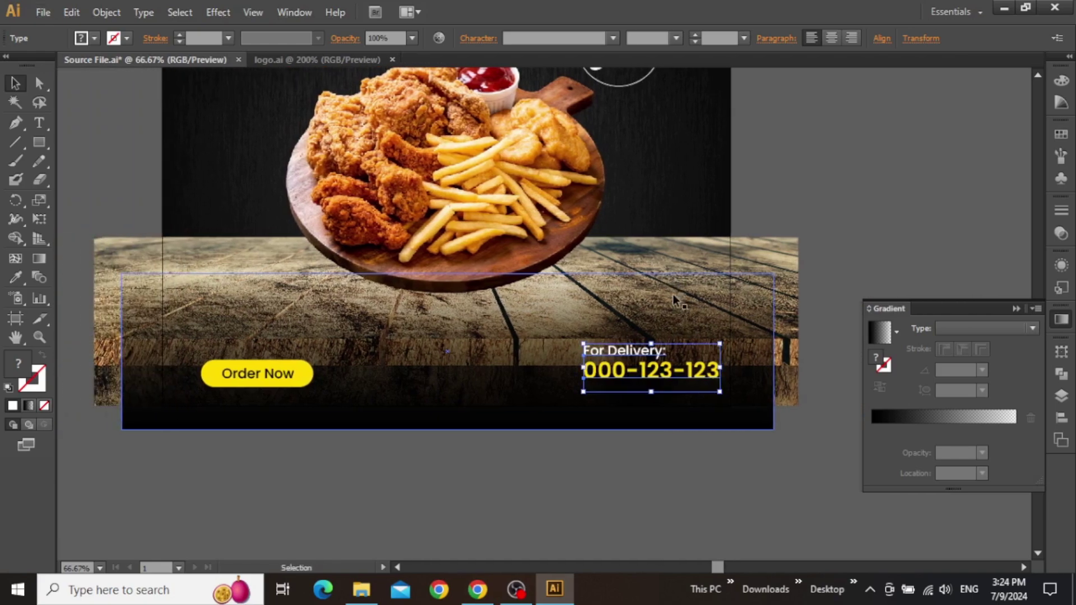
{"action": "key", "text": "shift+Left"}
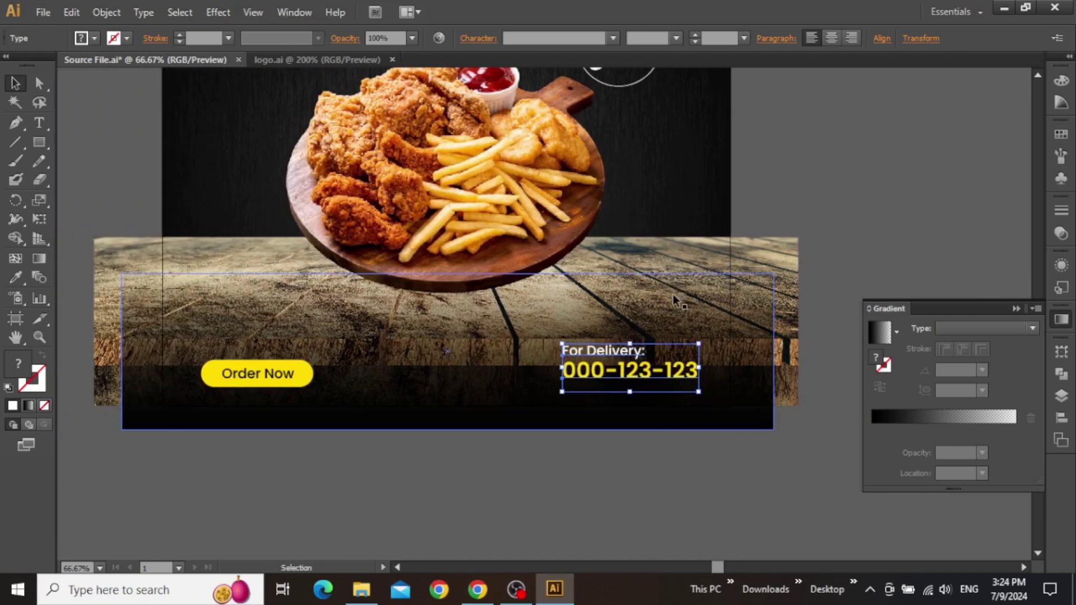
{"action": "key", "text": "shift+Up"}
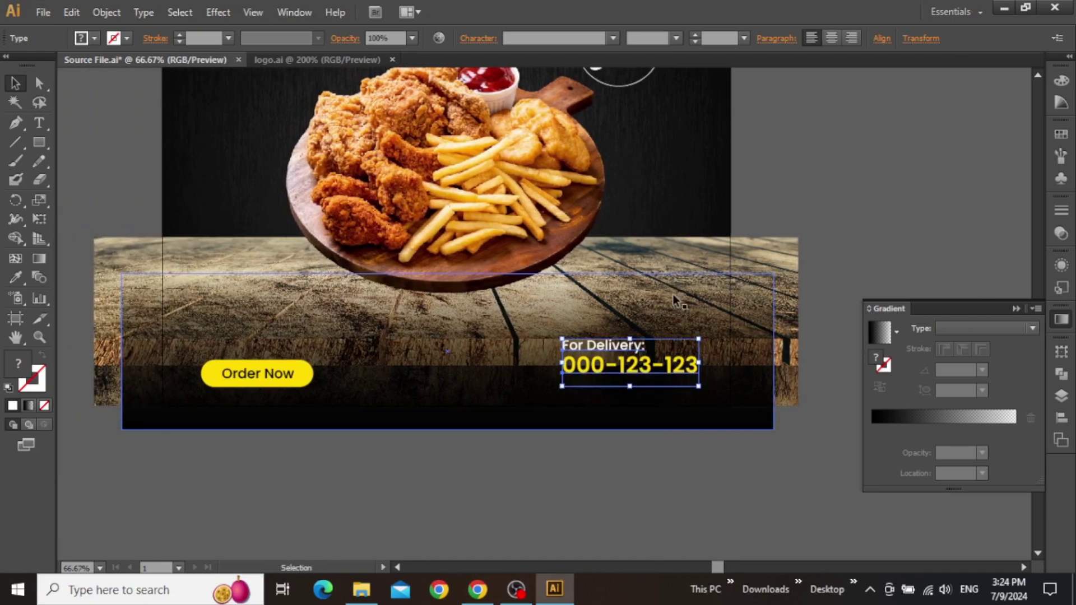
{"action": "left_click", "coordinate": [849, 220]}
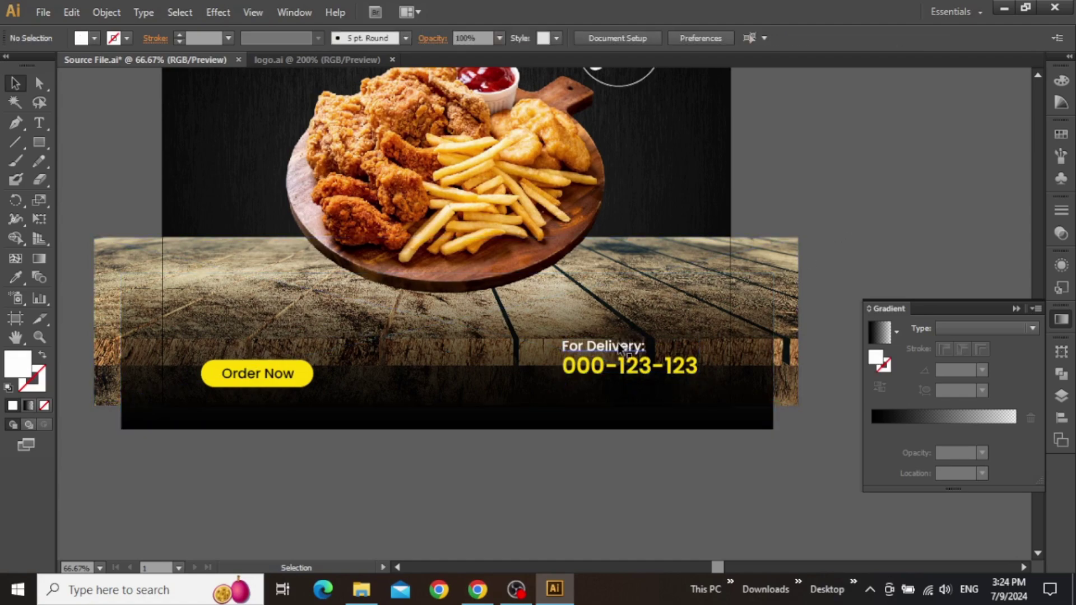
- Raise the yellow "Order Now" button with its text to roughly the height of the delivery contact text
{"action": "left_click", "coordinate": [303, 372]}
{"action": "left_click", "coordinate": [405, 398], "text": "shift"}
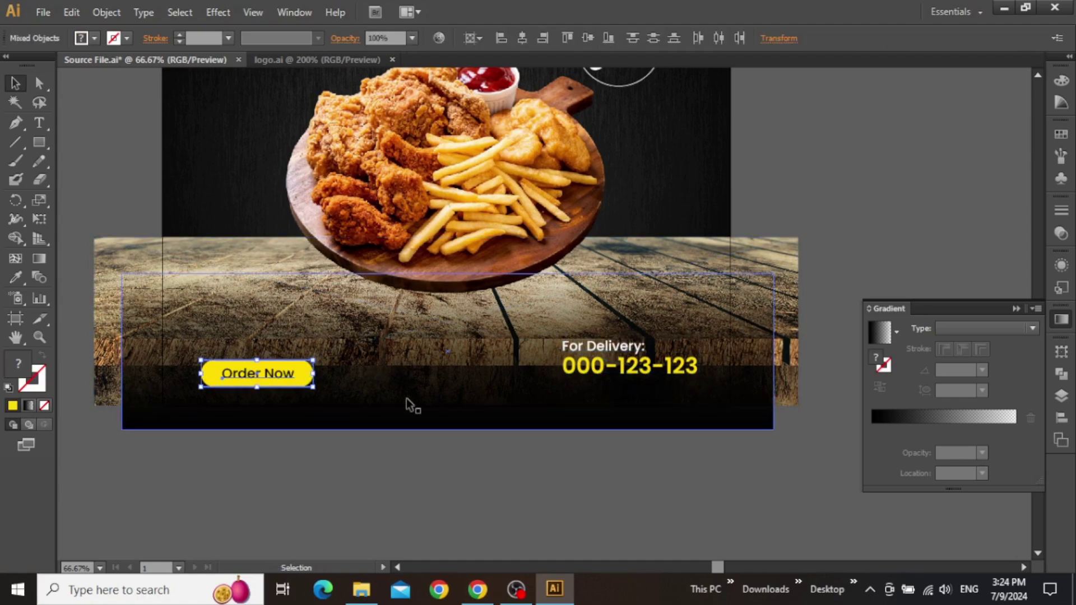
{"action": "key", "text": "shift+Up"}
{"action": "key", "text": "Up"}
{"action": "key", "text": "Up"}
{"action": "key", "text": "Up"}
{"action": "key", "text": "Up"}
{"action": "key", "text": "Up"}
{"action": "key", "text": "shift+Up"}
{"action": "left_click", "coordinate": [809, 201]}
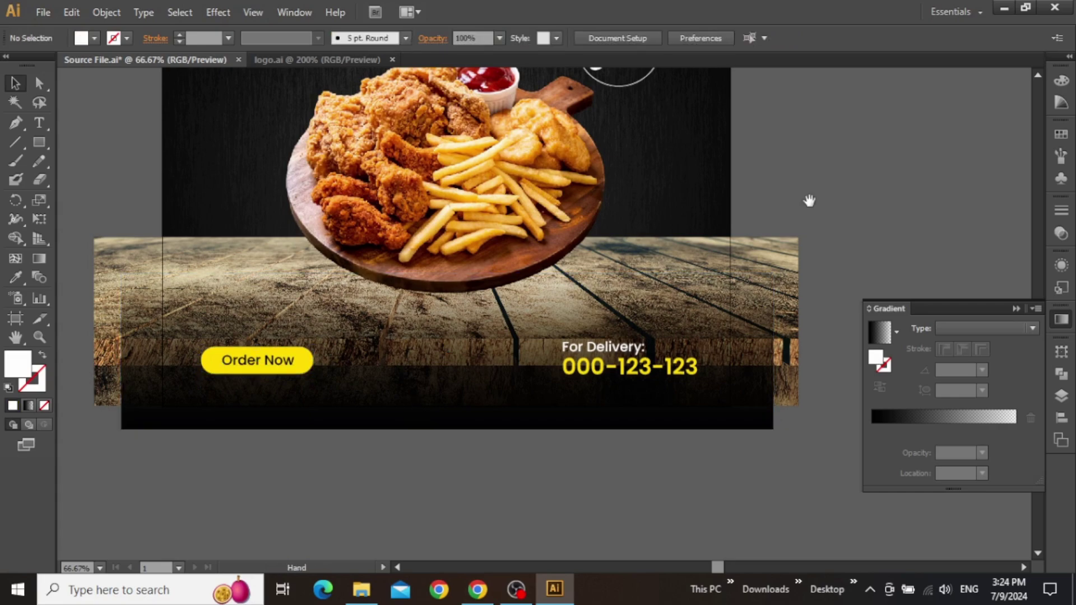
- Select the black gradient rectangle that forms the fade along the bottom of the post
{"action": "left_click_drag", "start_coordinate": [809, 200], "coordinate": [839, 228]}
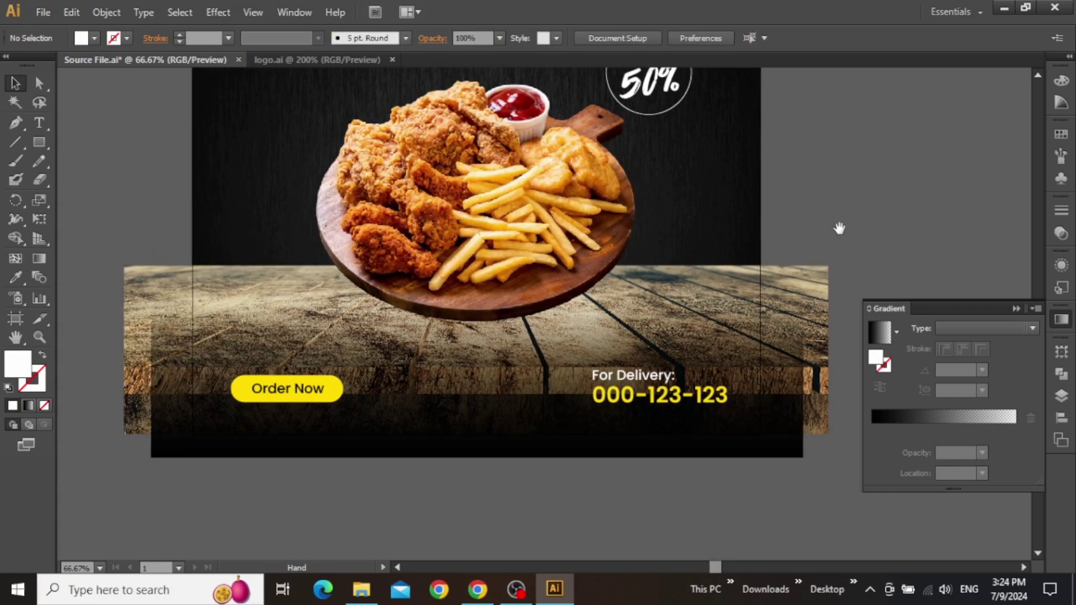
{"action": "left_click", "coordinate": [514, 313]}
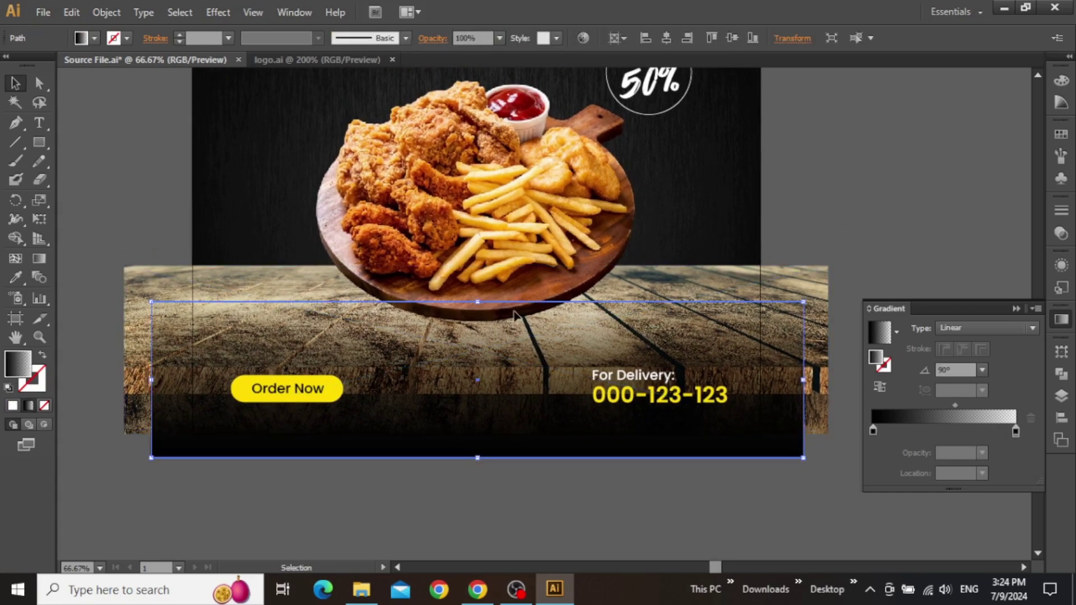
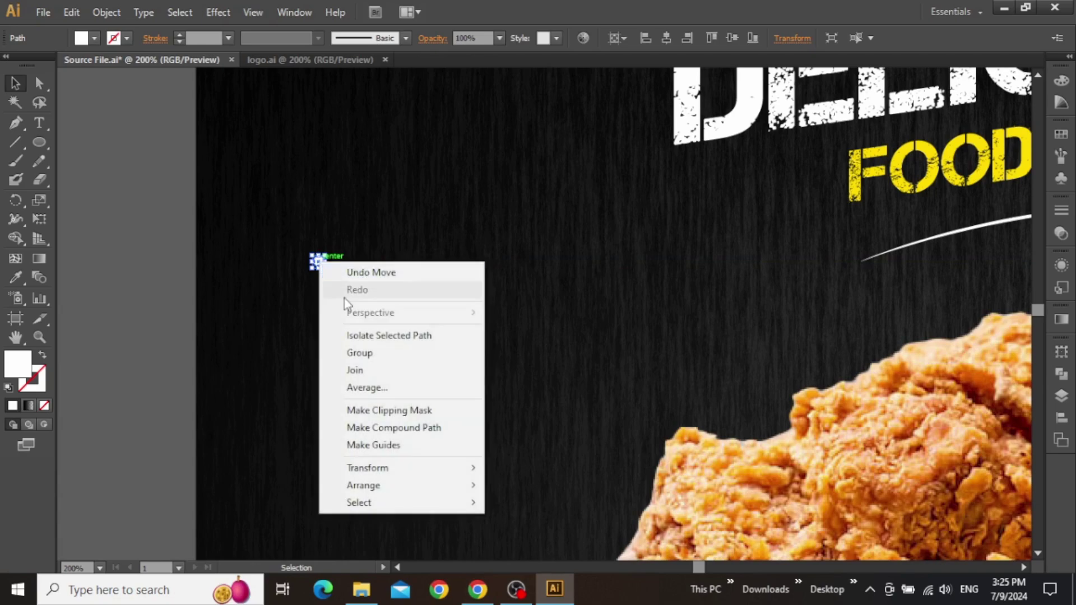
- Use Transform Each on the small white dot to make a copy offset 30 px horizontally
{"action": "mouse_move", "coordinate": [462, 472]}
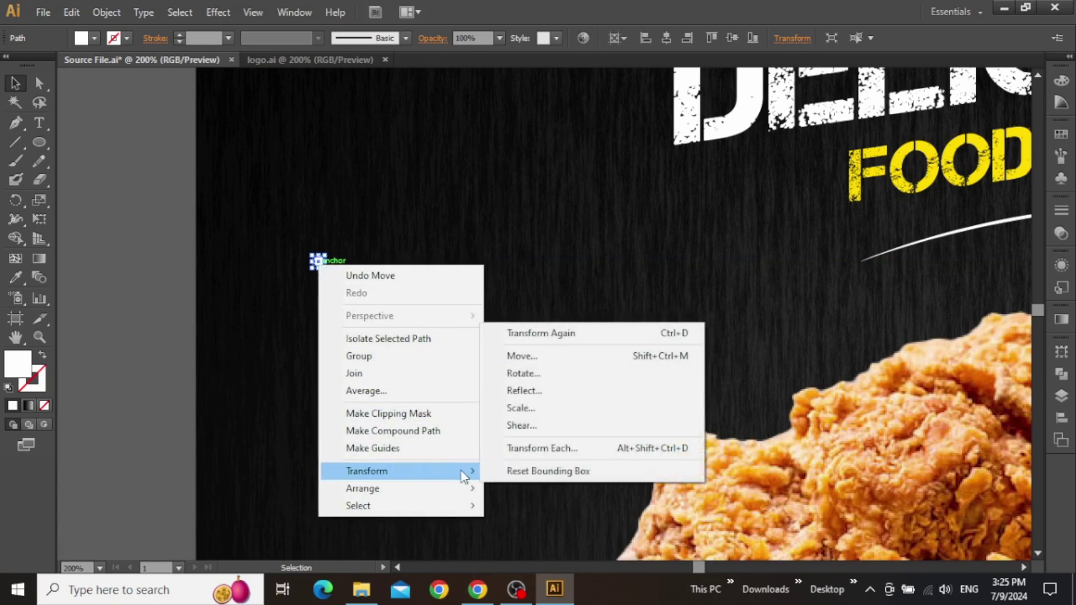
{"action": "left_click", "coordinate": [538, 448]}
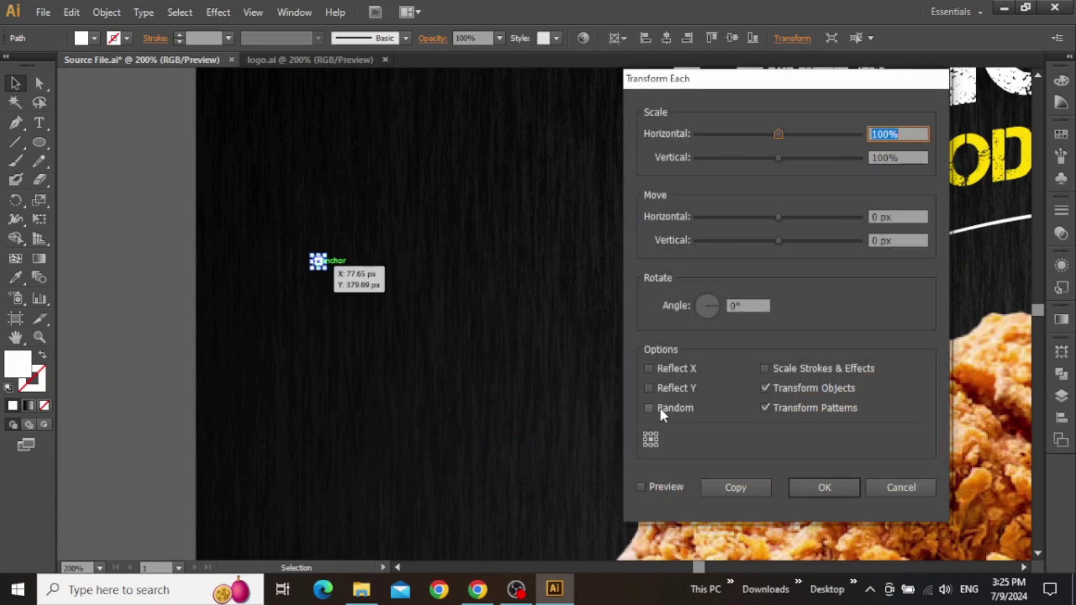
{"action": "left_click", "coordinate": [887, 219]}
{"action": "key", "text": "shift+Up"}
{"action": "key", "text": "shift+Up"}
{"action": "key", "text": "shift+Up"}
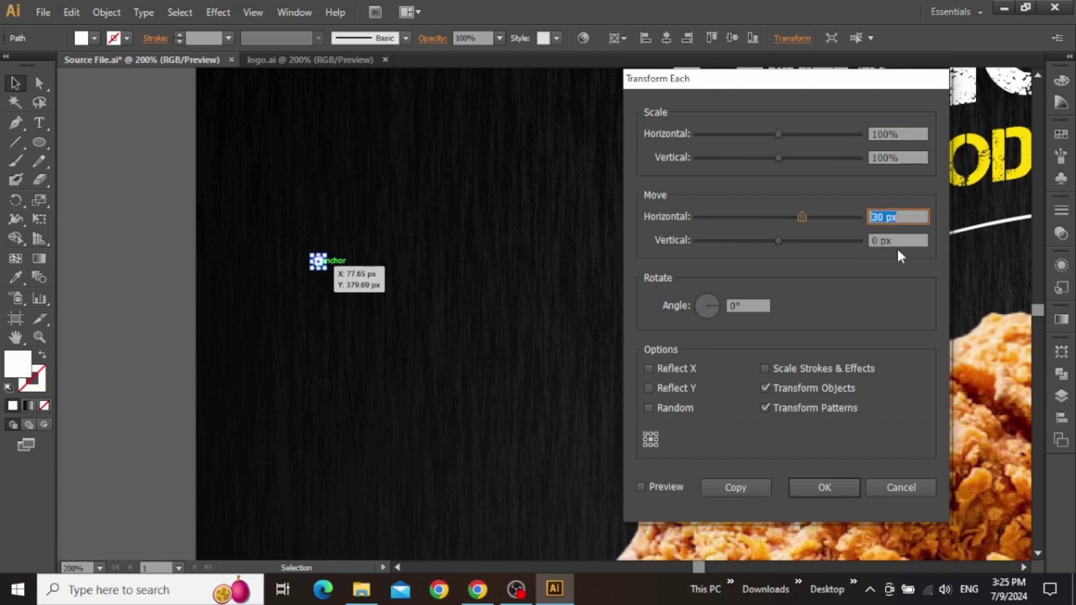
{"action": "left_click", "coordinate": [744, 489]}
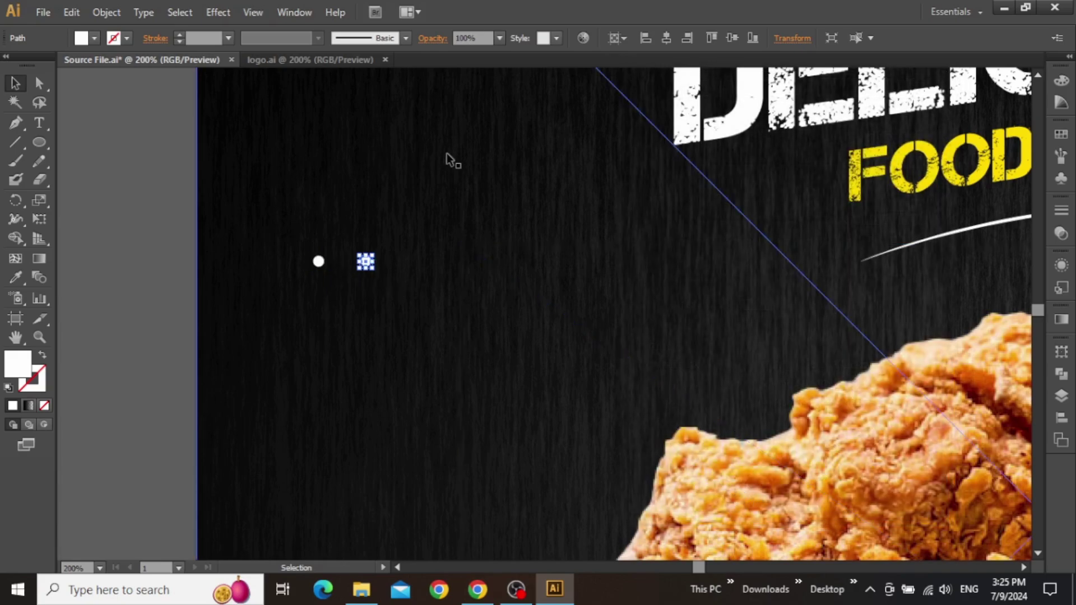
- Repeat the dot copy three more times to form a horizontal row of five evenly spaced dots
{"action": "key", "text": "ctrl+d"}
{"action": "key", "text": "ctrl+d"}
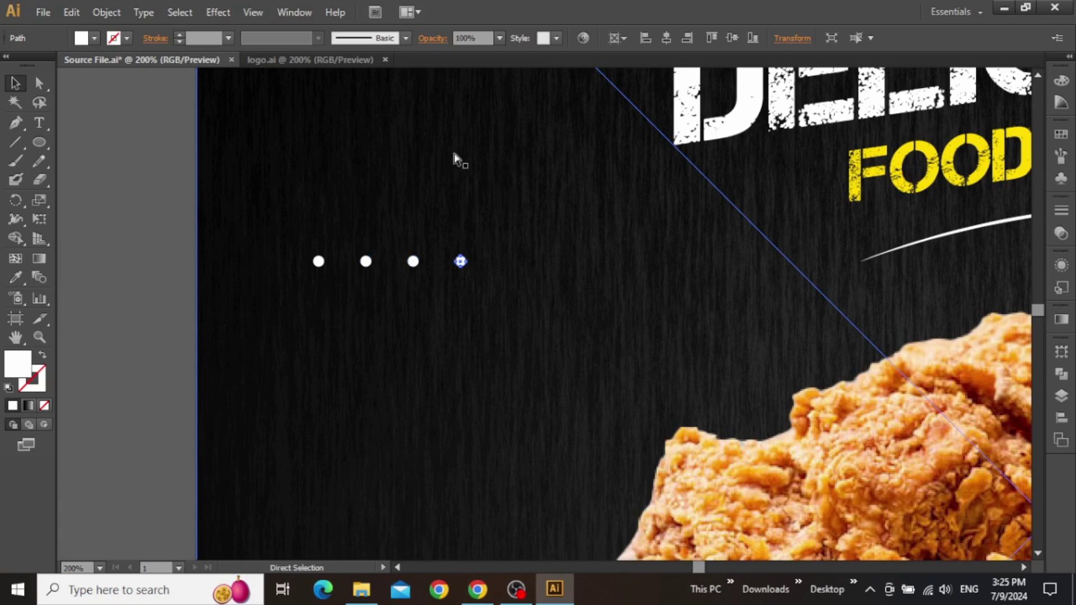
{"action": "key", "text": "ctrl+d"}
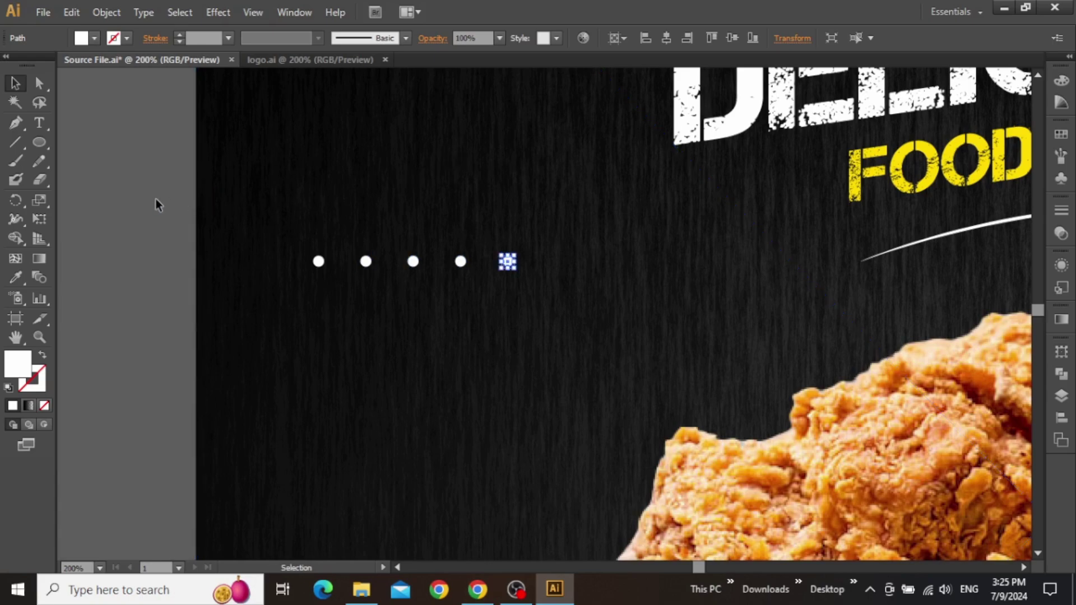
- Copy the entire row of five dots downward using Transform Each with a 0 px horizontal and 30 px vertical move
{"action": "left_click", "coordinate": [461, 261], "text": "shift"}
{"action": "left_click", "coordinate": [413, 261], "text": "shift"}
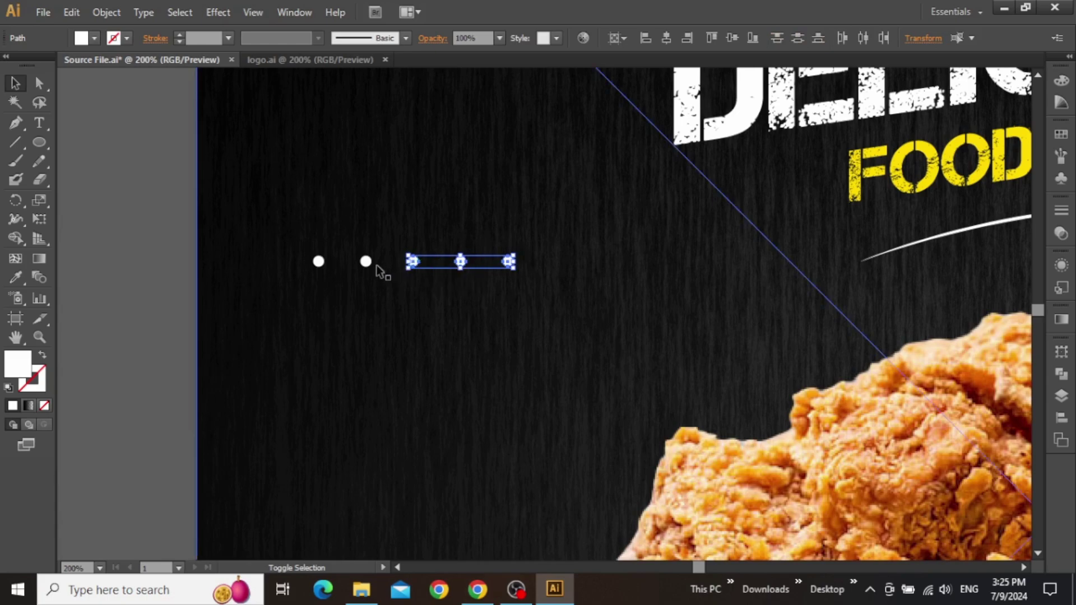
{"action": "left_click", "coordinate": [365, 261], "text": "shift"}
{"action": "left_click", "coordinate": [318, 261], "text": "shift"}
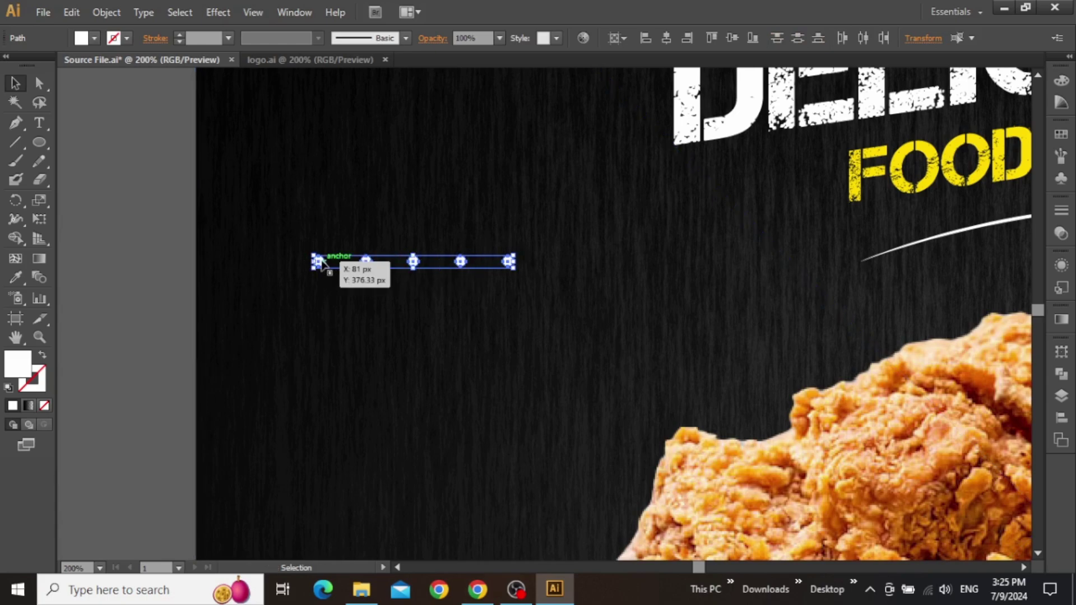
{"action": "right_click", "coordinate": [322, 261]}
{"action": "mouse_move", "coordinate": [433, 449]}
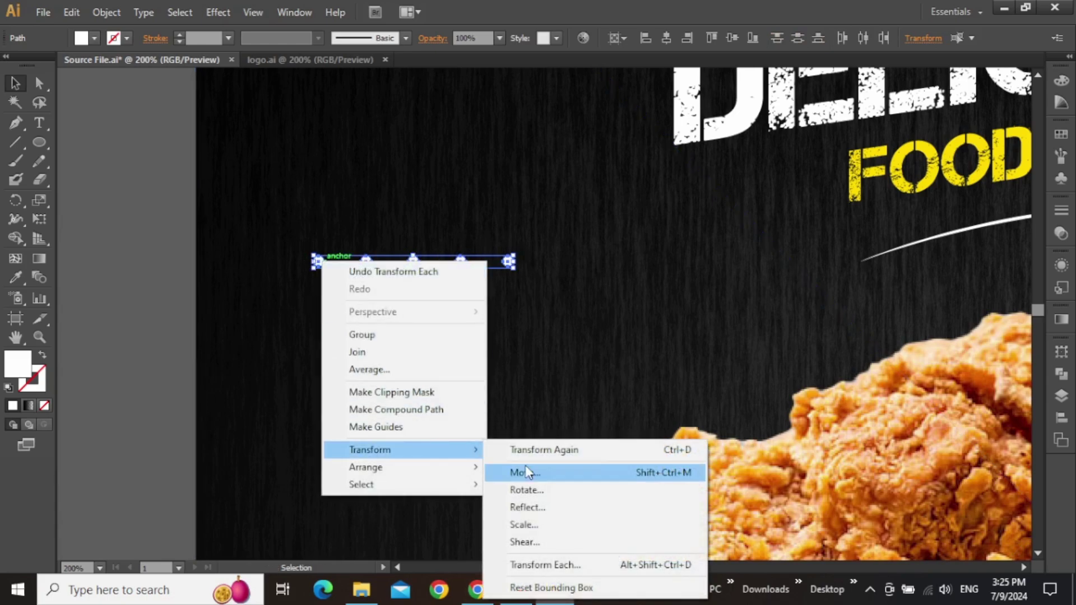
{"action": "left_click", "coordinate": [552, 565]}
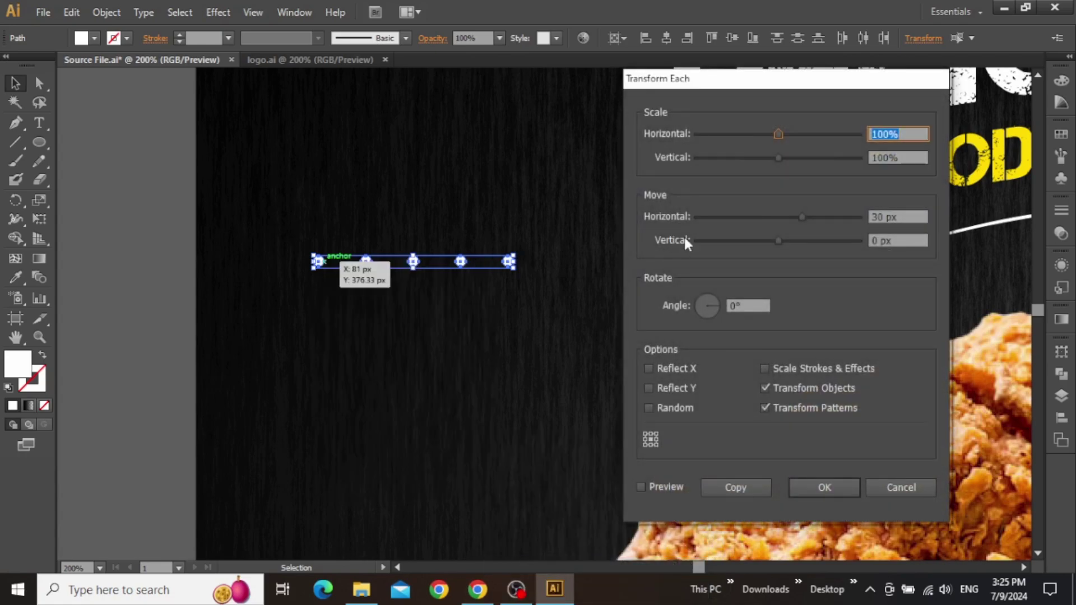
{"action": "left_click", "coordinate": [896, 219]}
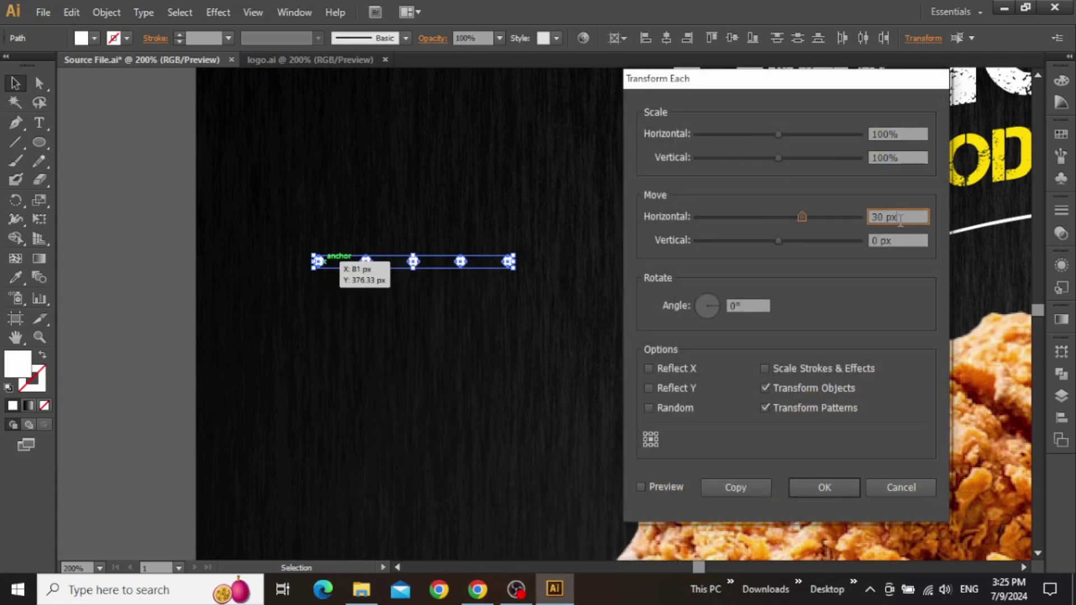
{"action": "key", "text": "shift+Down"}
{"action": "key", "text": "shift+Down"}
{"action": "key", "text": "shift+Down"}
{"action": "left_click", "coordinate": [901, 240]}
{"action": "key", "text": "shift+Up"}
{"action": "key", "text": "shift+Up"}
{"action": "key", "text": "shift+Up"}
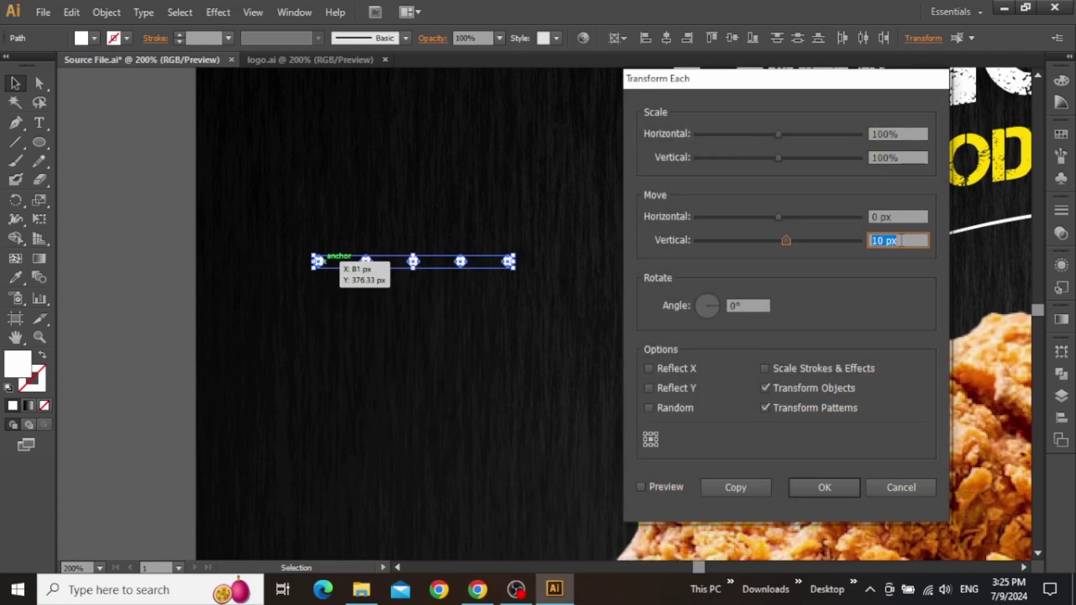
{"action": "left_click", "coordinate": [746, 485]}
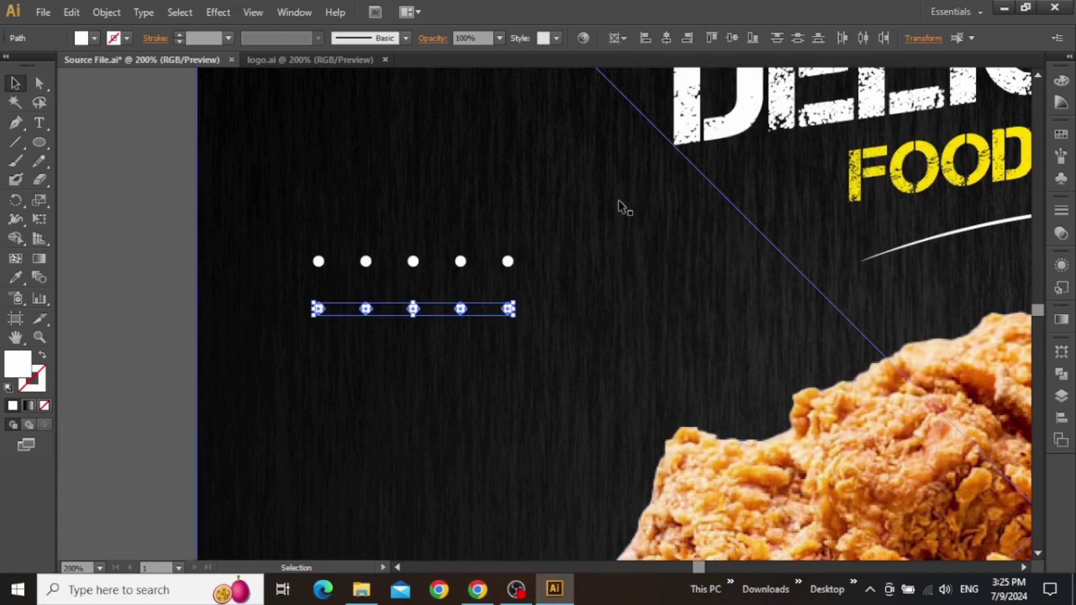
- Repeat the row copy three more times to build a five-by-five grid of dots
{"action": "key", "text": "ctrl+d"}
{"action": "key", "text": "ctrl+d"}
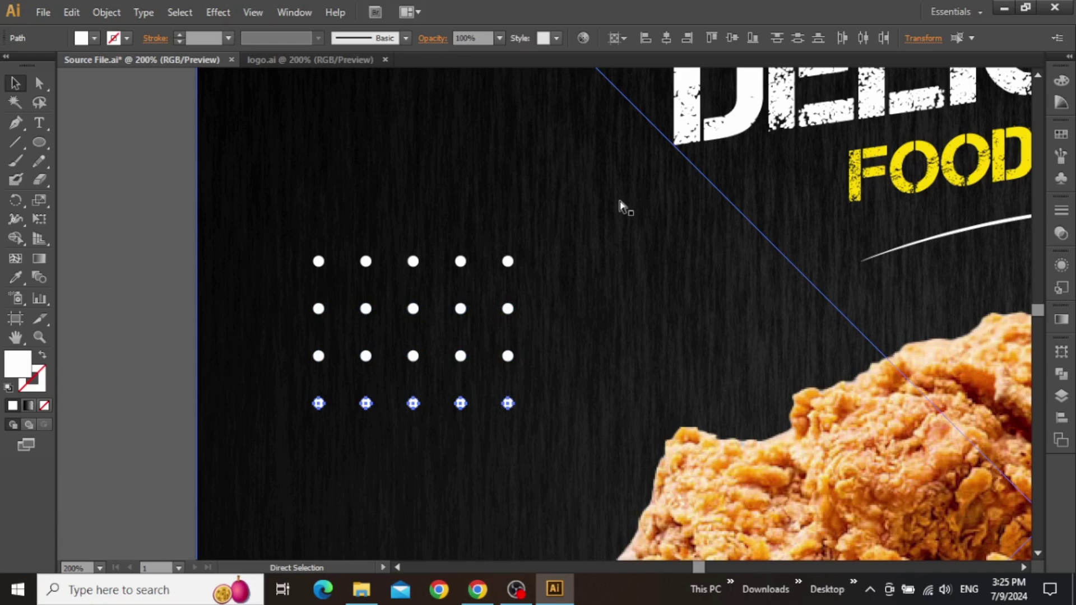
{"action": "key", "text": "ctrl+d"}
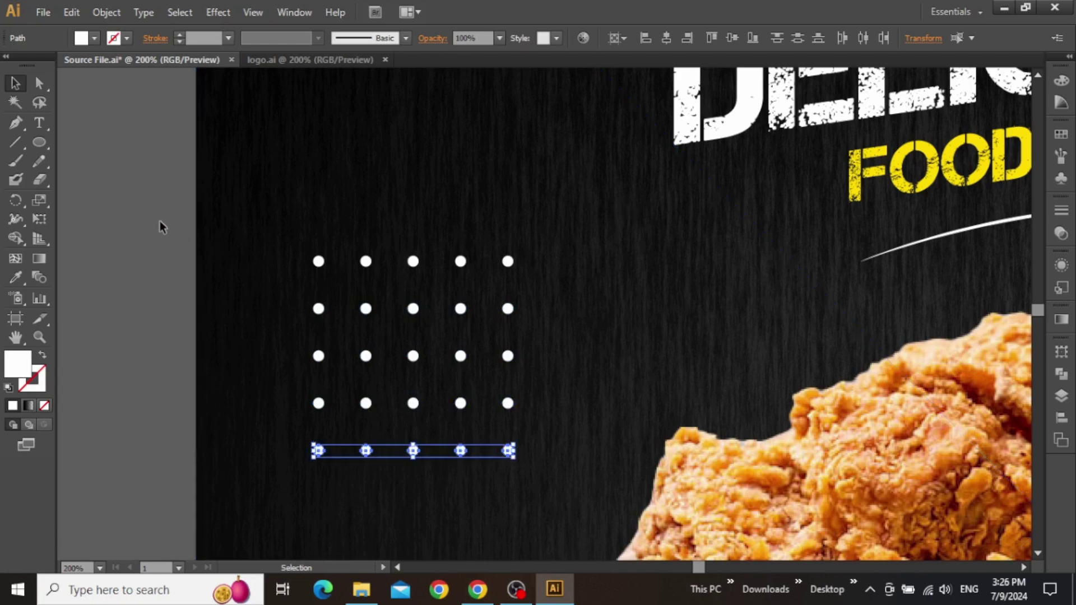
- Group all the dots of the grid and set the group's opacity to 60%
{"action": "left_click_drag", "start_coordinate": [160, 221], "coordinate": [516, 444]}
{"action": "key", "text": "ctrl+g"}
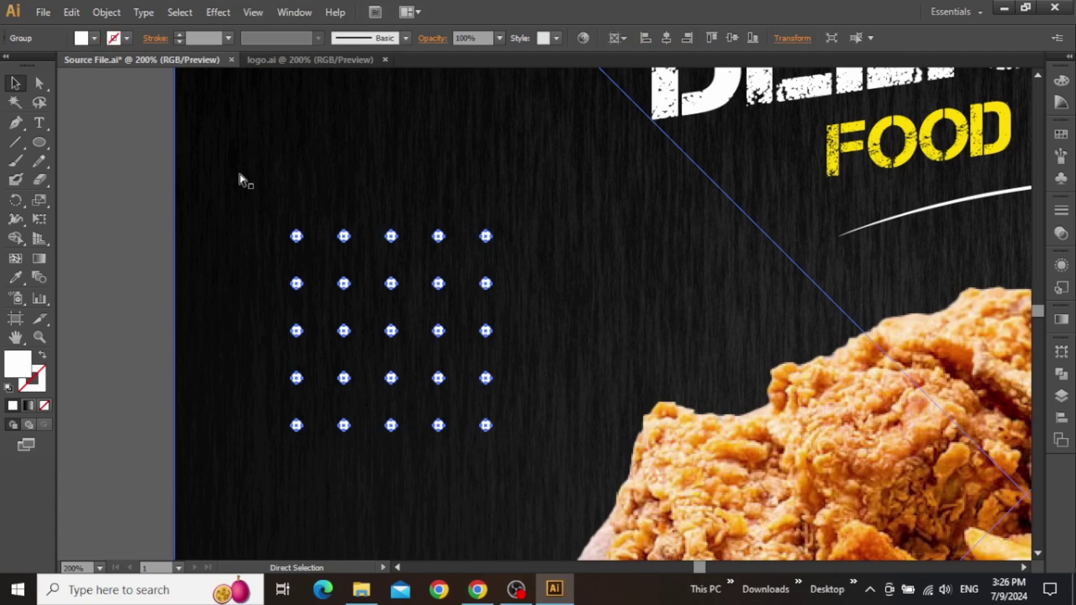
{"action": "left_click", "coordinate": [499, 38]}
{"action": "left_click", "coordinate": [517, 159]}
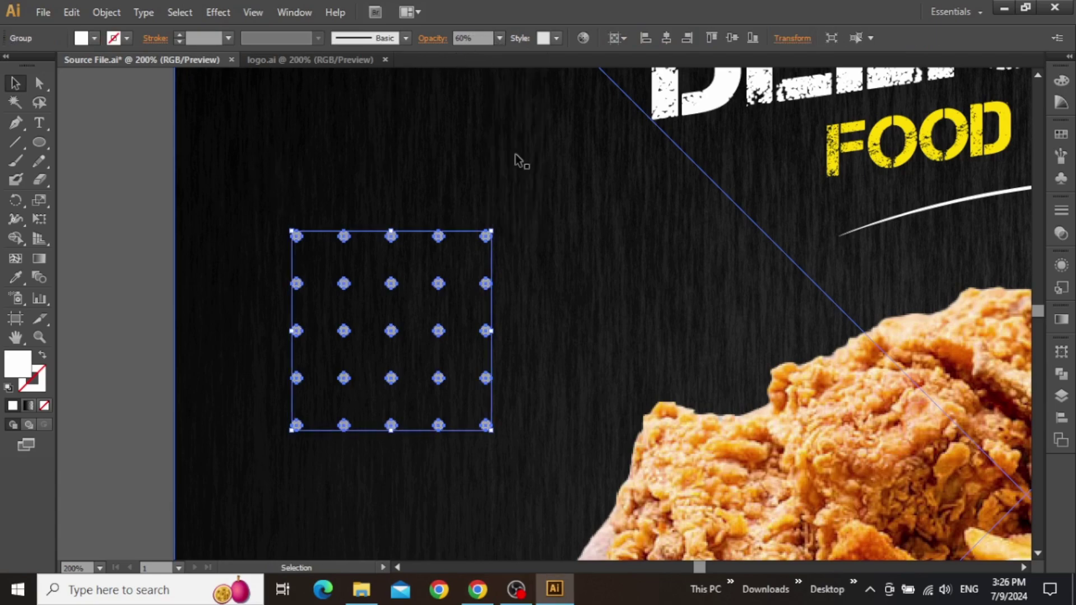
- Scale the dot grid down to roughly three quarters of its size beside the upper left of the platter
{"action": "scroll", "coordinate": [558, 216], "scroll_direction": "down", "scroll_amount": 1}
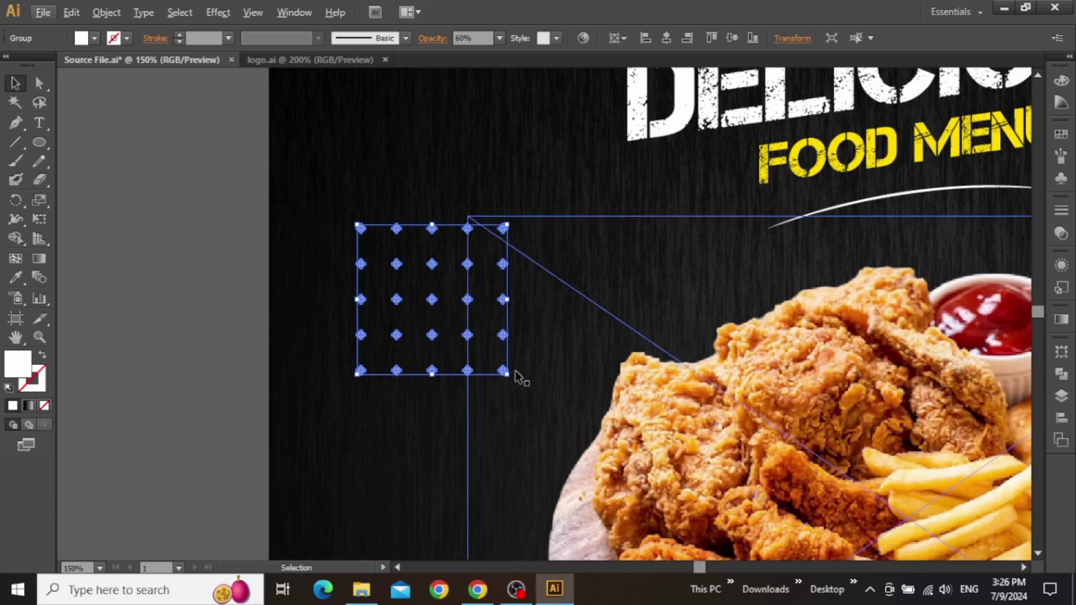
{"action": "left_click_drag", "start_coordinate": [508, 372], "coordinate": [477, 330]}
{"action": "key", "text": "space"}
{"action": "left_click_drag", "start_coordinate": [415, 263], "coordinate": [371, 332]}
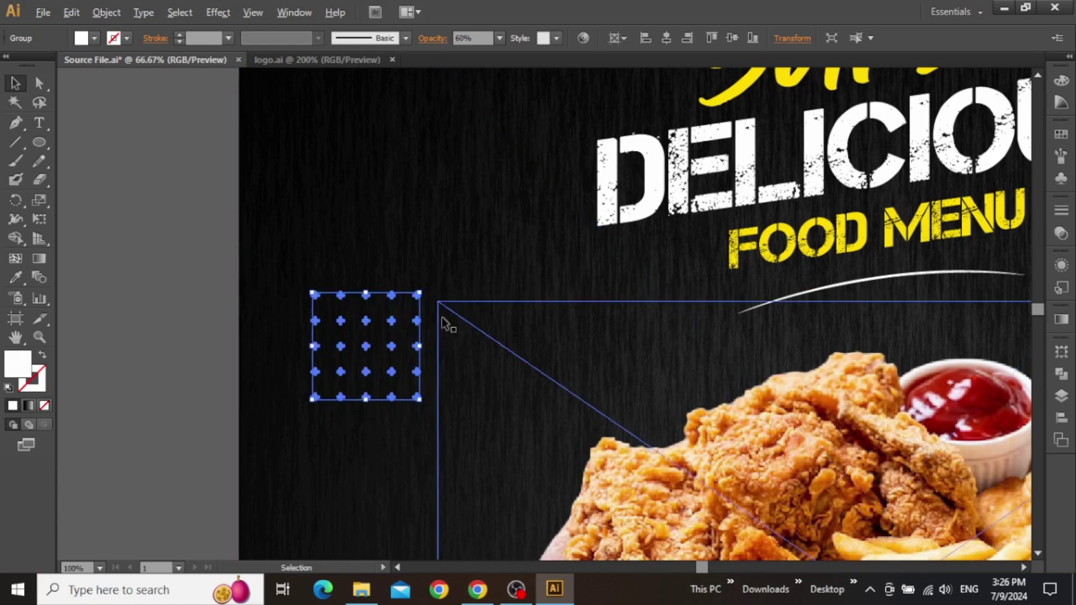
- Duplicate the dot grid into the upper right corner of the post, above the discount badge
{"action": "key", "text": "ctrl+minus"}
{"action": "key", "text": "ctrl+minus"}
{"action": "key", "text": "ctrl+plus"}
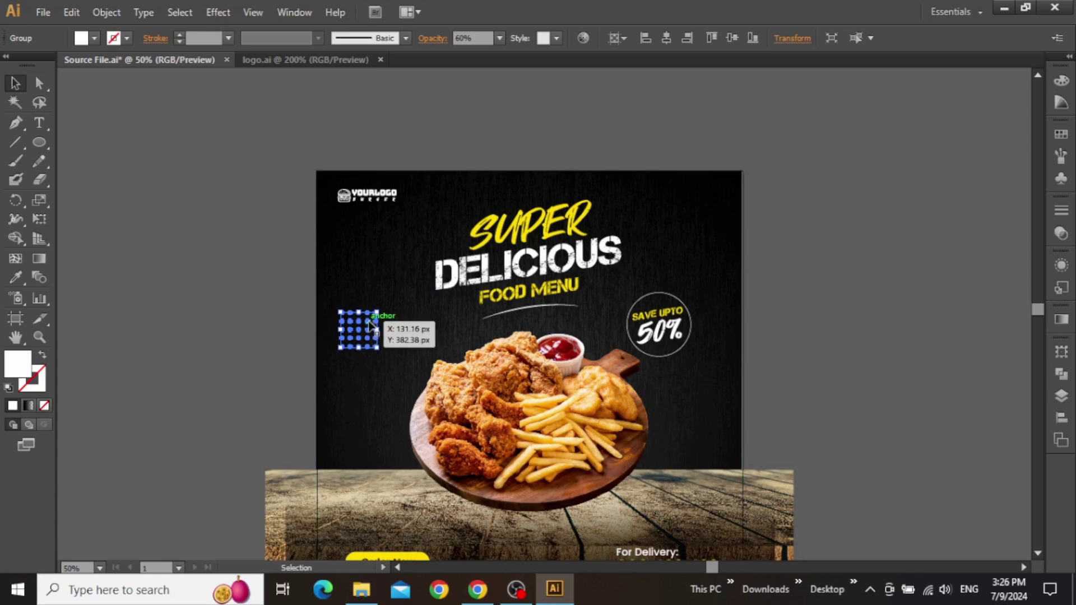
{"action": "left_click_drag", "start_coordinate": [371, 324], "coordinate": [708, 211]}
{"action": "left_click", "coordinate": [814, 231]}
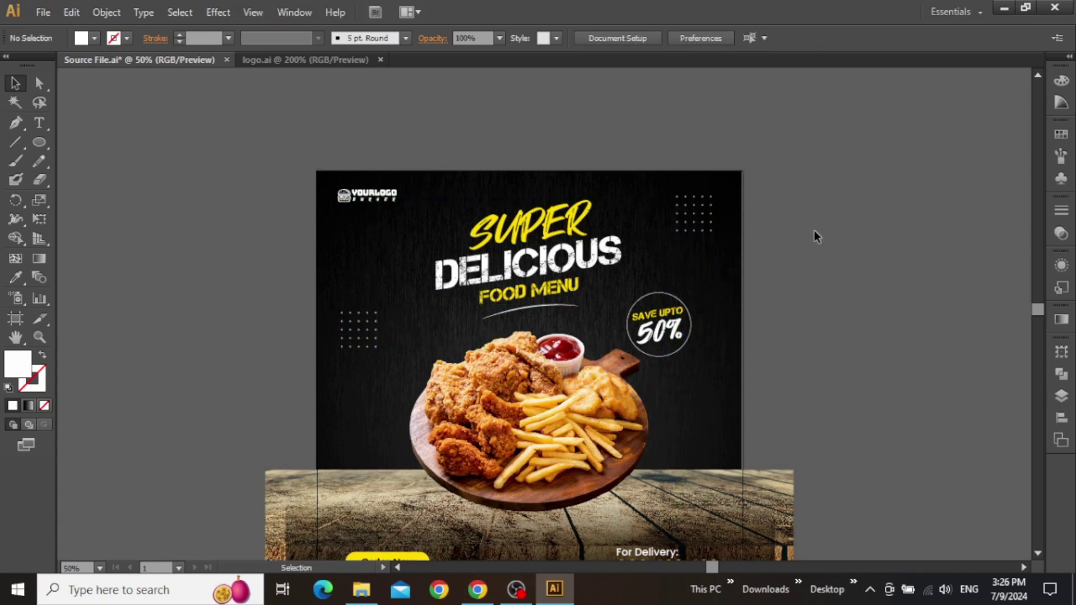
- Draw a wide, flat white ellipse over the lower part of the platter, about as wide as the wooden board
{"action": "left_click_drag", "start_coordinate": [860, 239], "coordinate": [858, 184]}
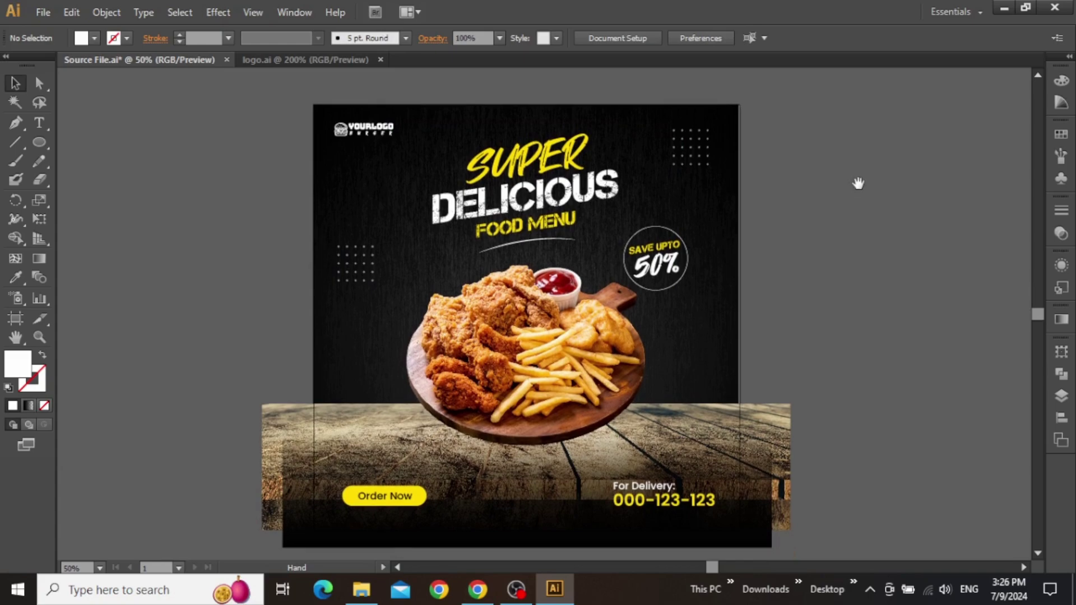
{"action": "left_click_drag", "start_coordinate": [848, 257], "coordinate": [824, 243]}
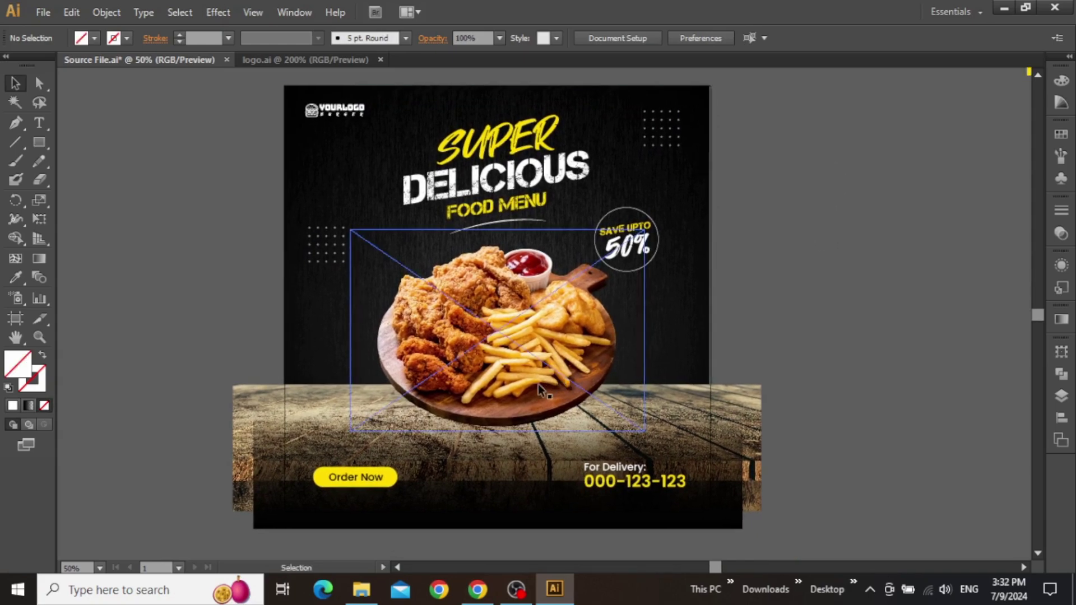
{"action": "scroll", "coordinate": [538, 384], "scroll_direction": "up", "scroll_amount": 1}
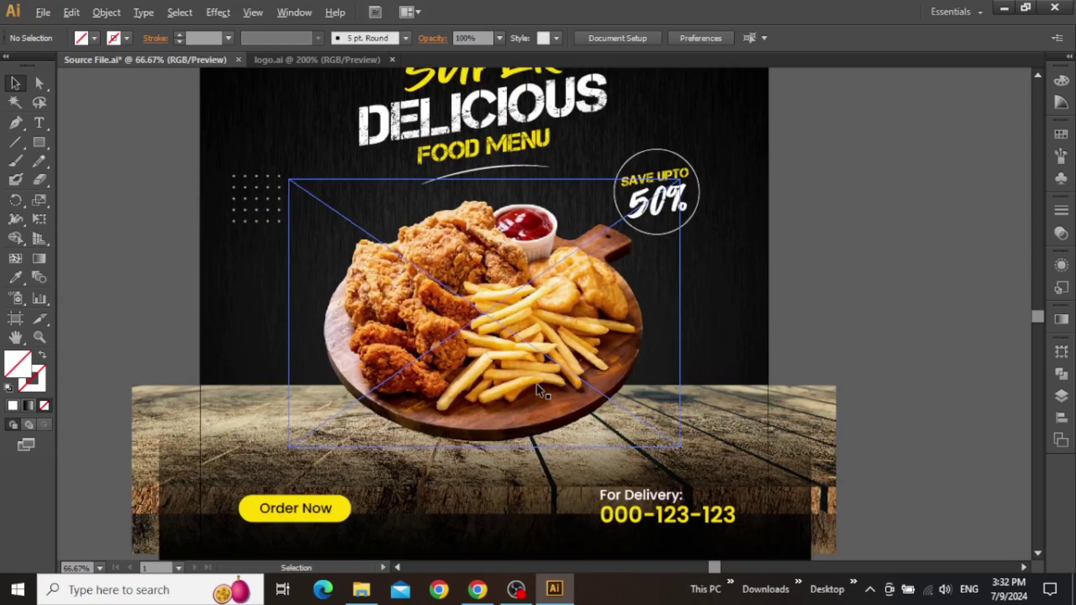
{"action": "scroll", "coordinate": [478, 400], "scroll_direction": "up", "scroll_amount": 1}
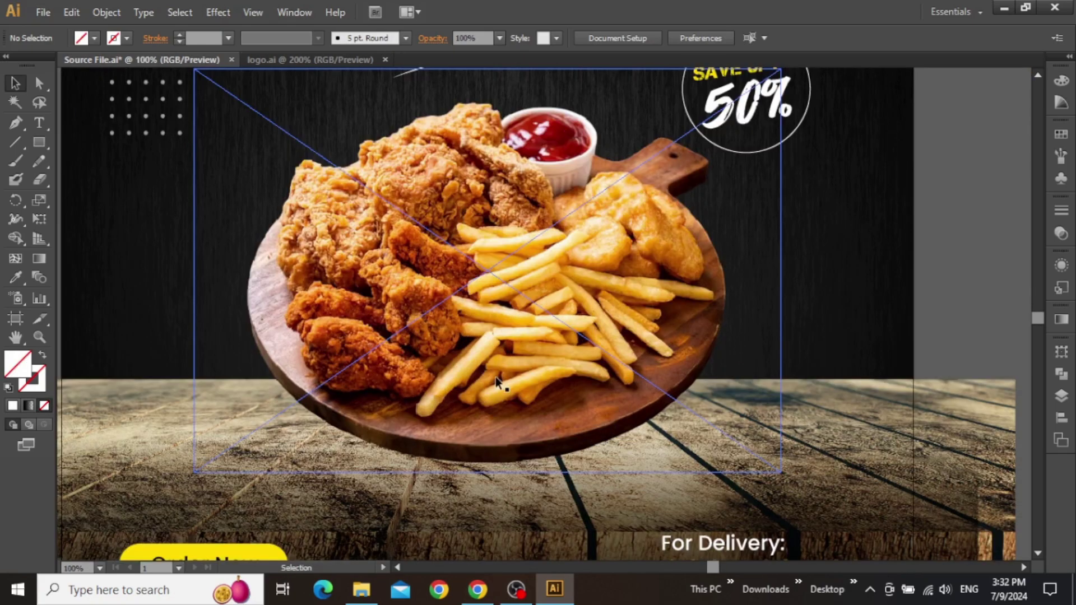
{"action": "left_click_drag", "start_coordinate": [495, 376], "coordinate": [536, 325]}
{"action": "left_click_drag", "start_coordinate": [42, 143], "coordinate": [96, 178]}
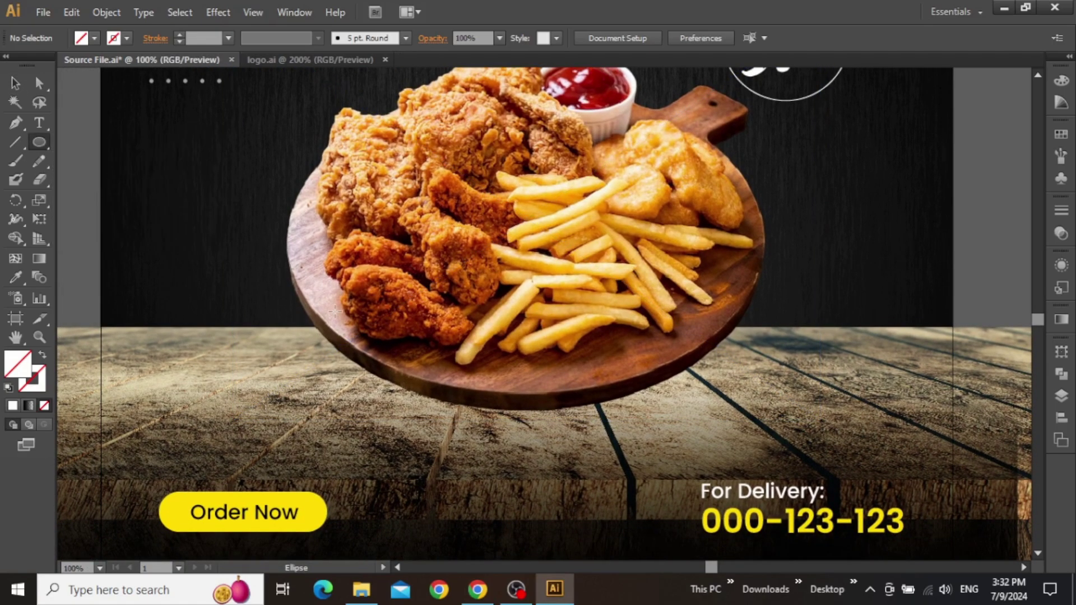
{"action": "left_click_drag", "start_coordinate": [292, 295], "coordinate": [784, 430]}
{"action": "key", "text": "v"}
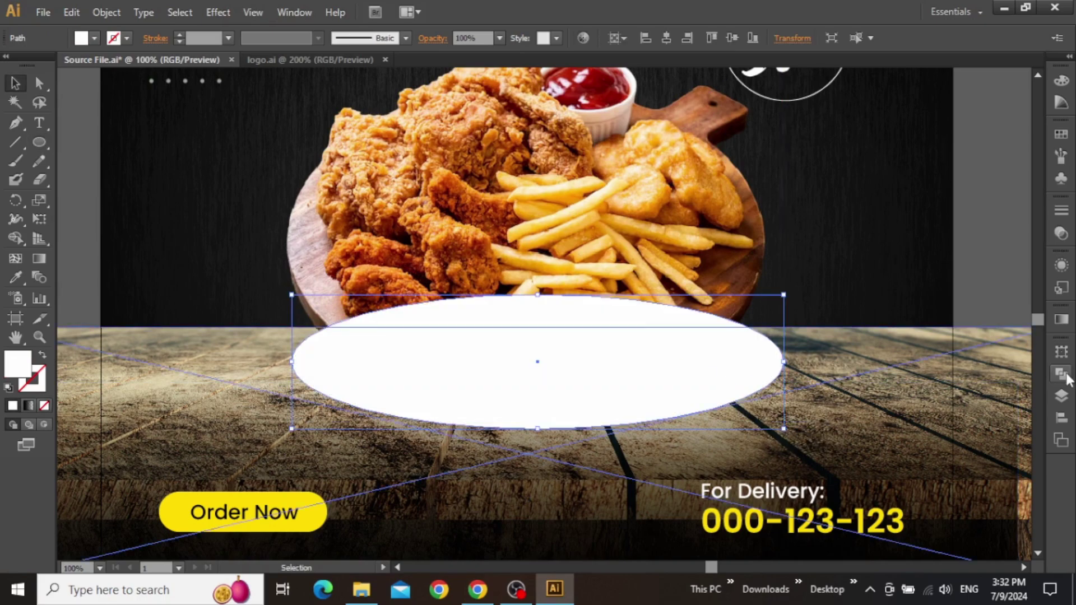
- Place the ellipse directly beneath the platter image in the layer order and centre it horizontally on the artboard
{"action": "left_click", "coordinate": [1061, 395]}
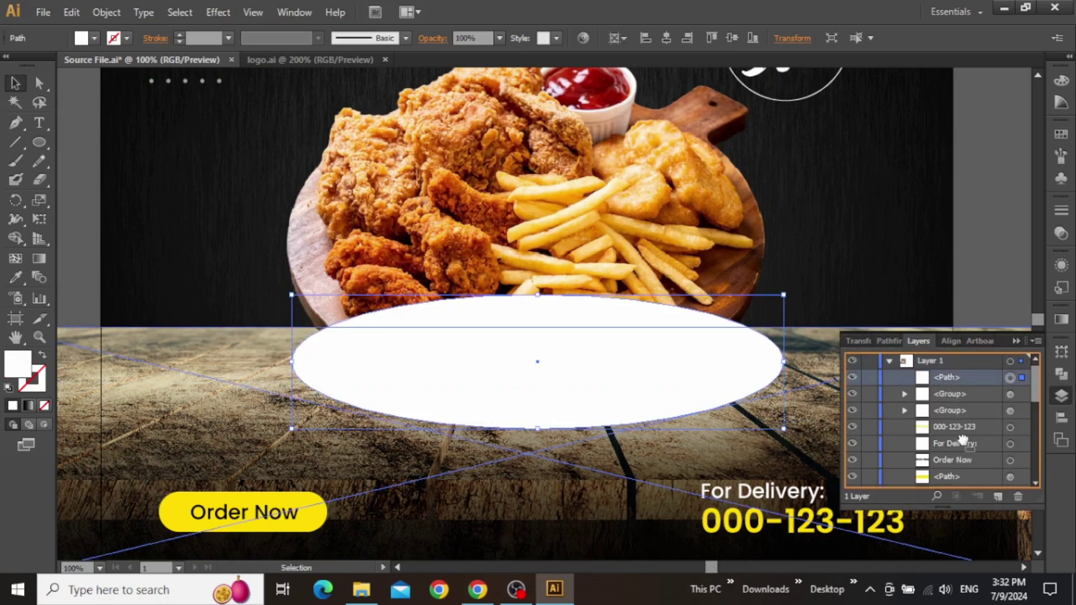
{"action": "scroll", "coordinate": [974, 483], "scroll_direction": "down", "scroll_amount": 5}
{"action": "left_click_drag", "start_coordinate": [975, 485], "coordinate": [970, 408]}
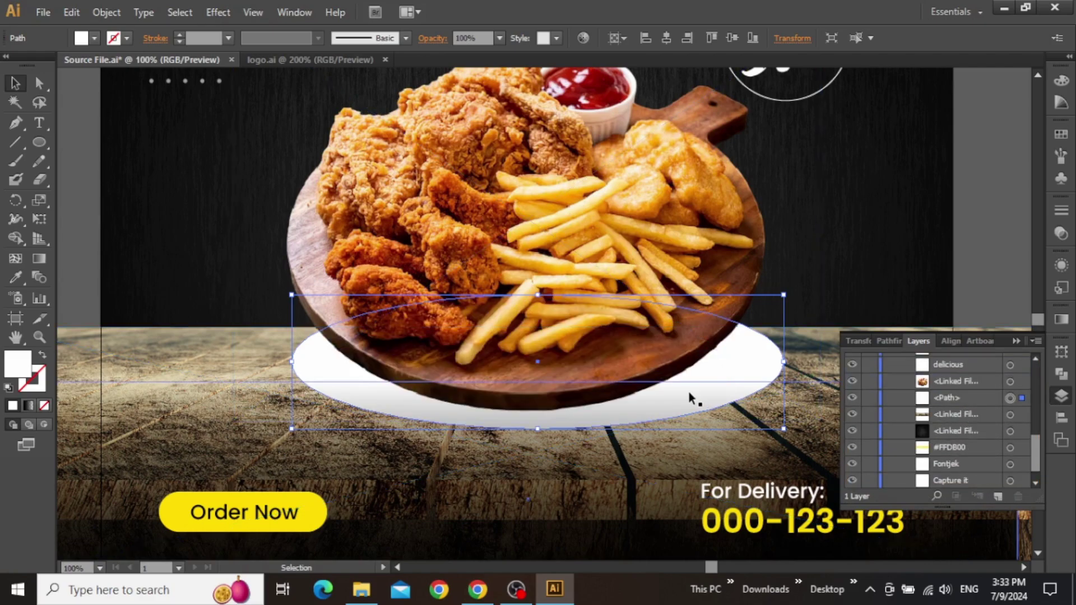
{"action": "left_click", "coordinate": [944, 342]}
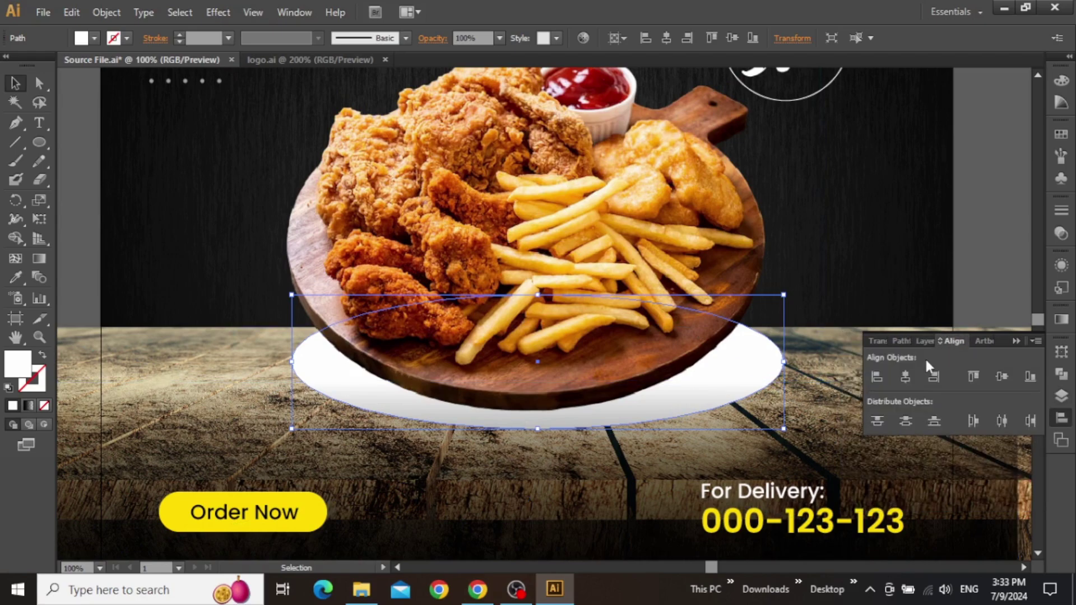
{"action": "left_click", "coordinate": [914, 372]}
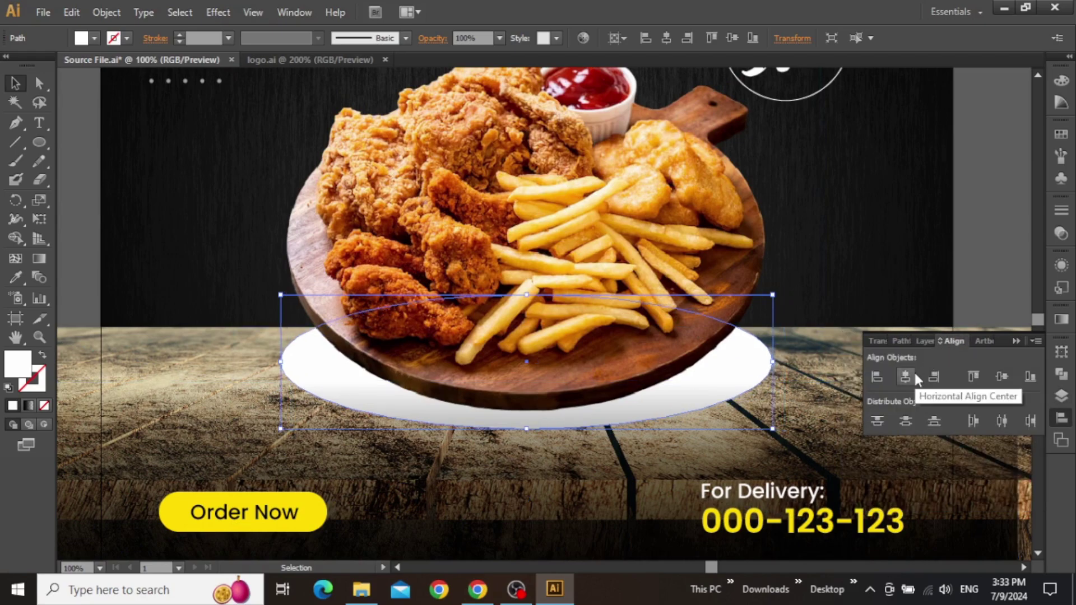
- Change the ellipse's fill colour to black (000000)
{"action": "double_click", "coordinate": [18, 363]}
{"action": "left_click", "coordinate": [683, 317]}
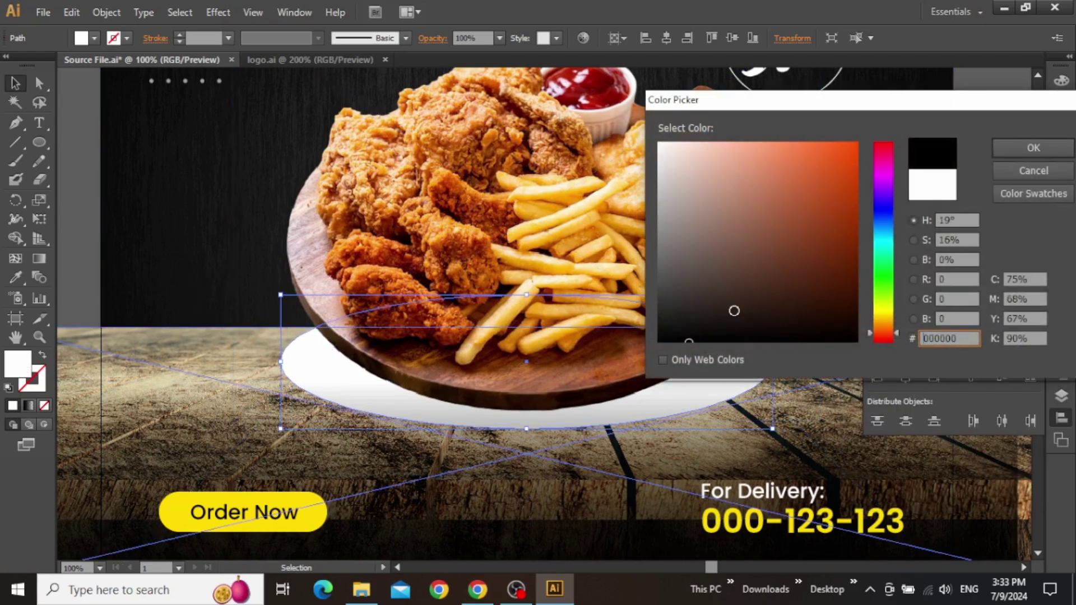
{"action": "left_click", "coordinate": [1033, 148]}
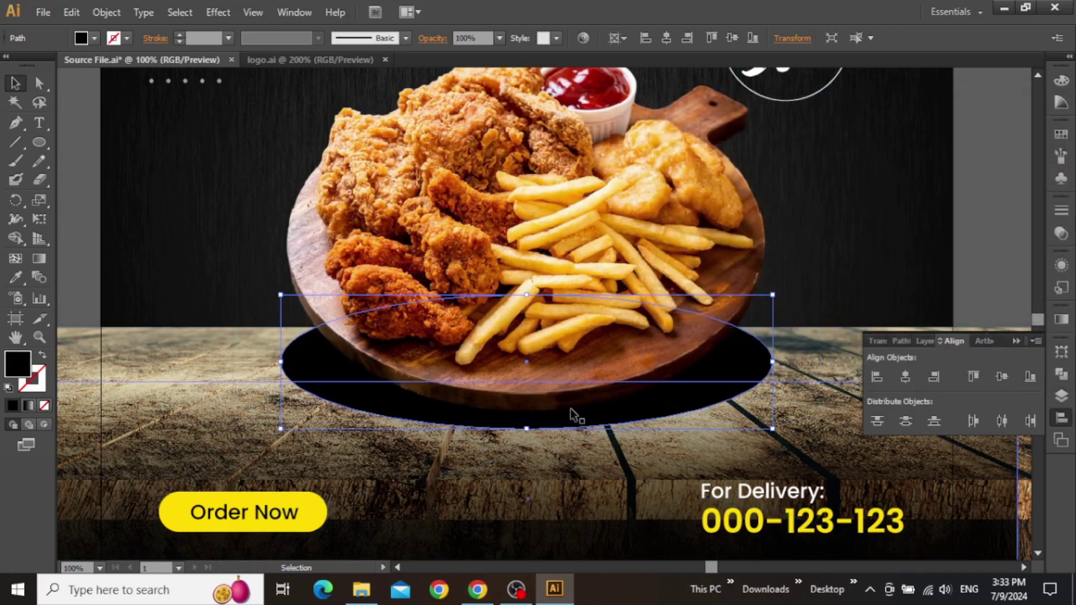
- Apply a Gaussian Blur with a 68.3-pixel radius to the black ellipse as the platter's shadow
{"action": "left_click", "coordinate": [218, 11]}
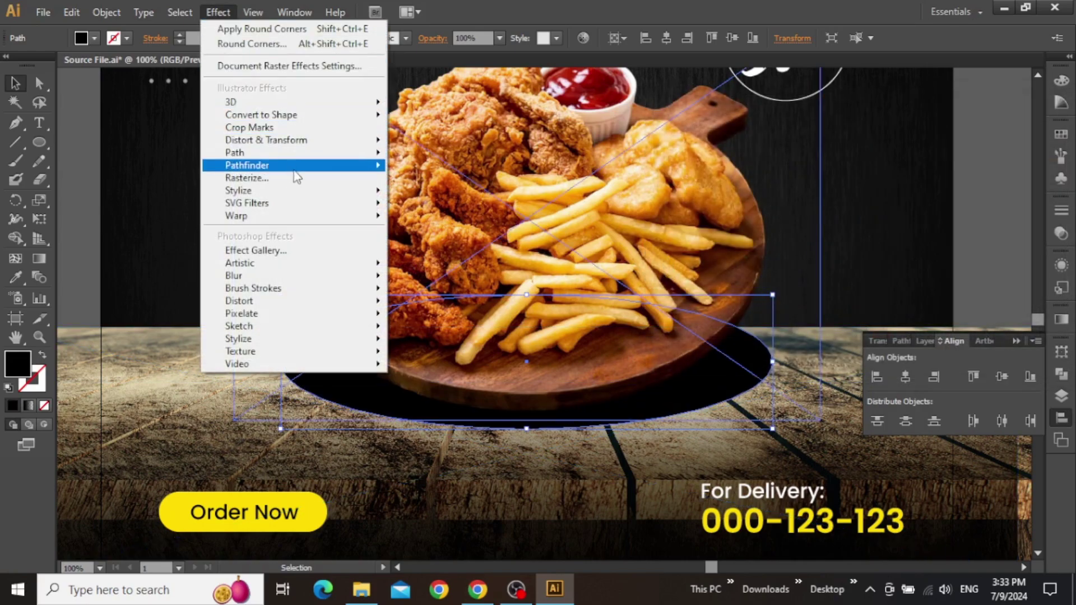
{"action": "mouse_move", "coordinate": [340, 279]}
{"action": "left_click", "coordinate": [394, 279]}
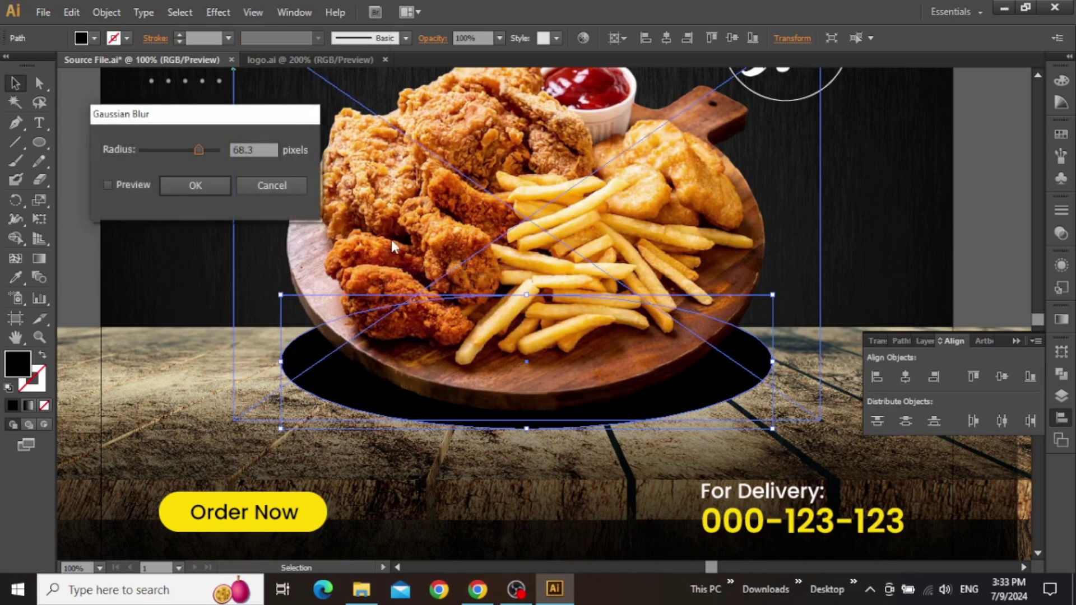
{"action": "left_click", "coordinate": [142, 184]}
{"action": "left_click", "coordinate": [195, 185]}
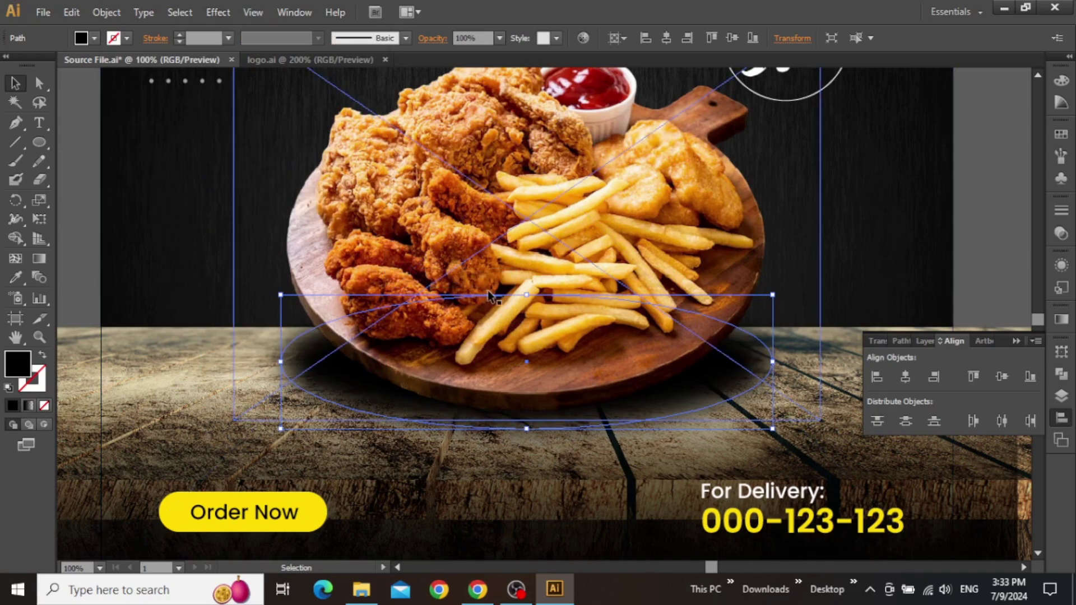
- Stretch the shadow ellipse's upper edge slightly upward to make it taller, and set its opacity to 70%
{"action": "key", "text": "ctrl+minus"}
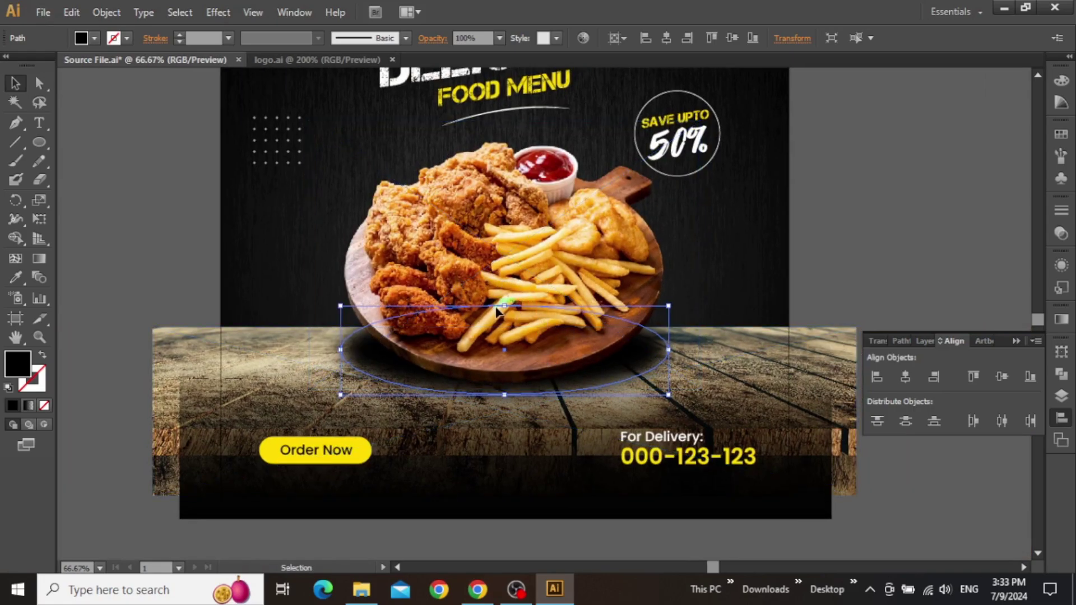
{"action": "left_click_drag", "start_coordinate": [504, 305], "coordinate": [505, 295]}
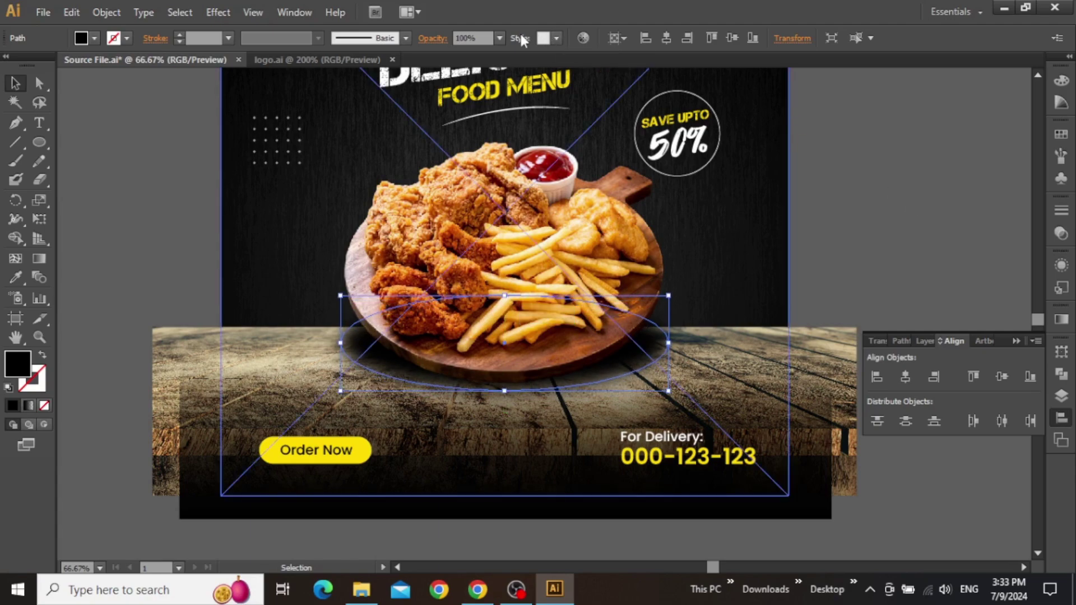
{"action": "left_click", "coordinate": [497, 37]}
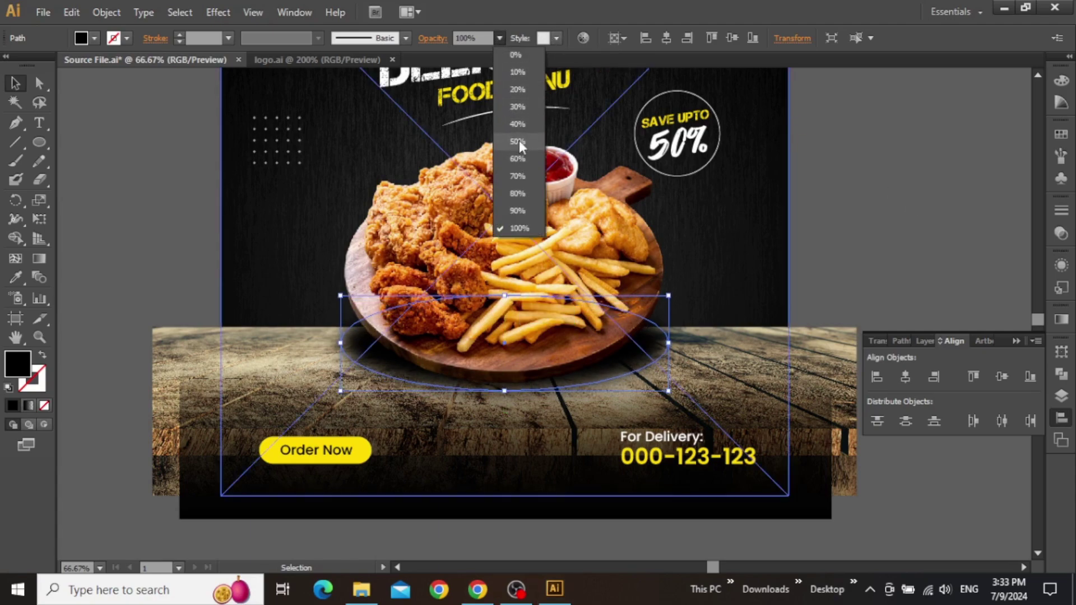
{"action": "left_click", "coordinate": [518, 175]}
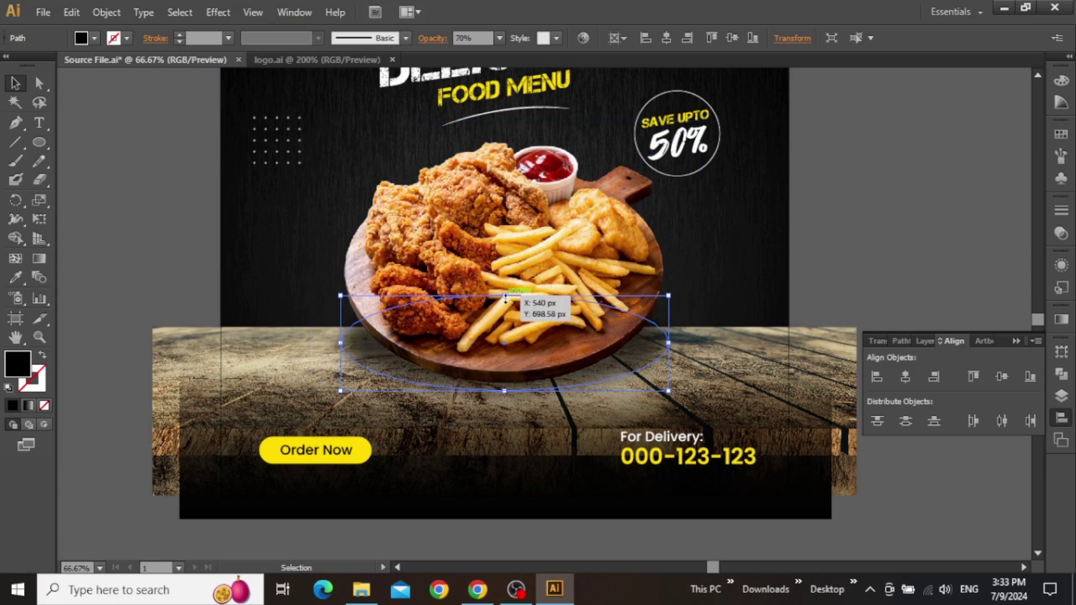
{"action": "left_click_drag", "start_coordinate": [505, 298], "coordinate": [505, 289]}
- Nudge the shadow ellipse up beneath the platter, set its opacity to 80% and deselect it
{"action": "key", "text": "Up"}
{"action": "key", "text": "Up"}
{"action": "key", "text": "Up"}
{"action": "key", "text": "Up"}
{"action": "key", "text": "Up"}
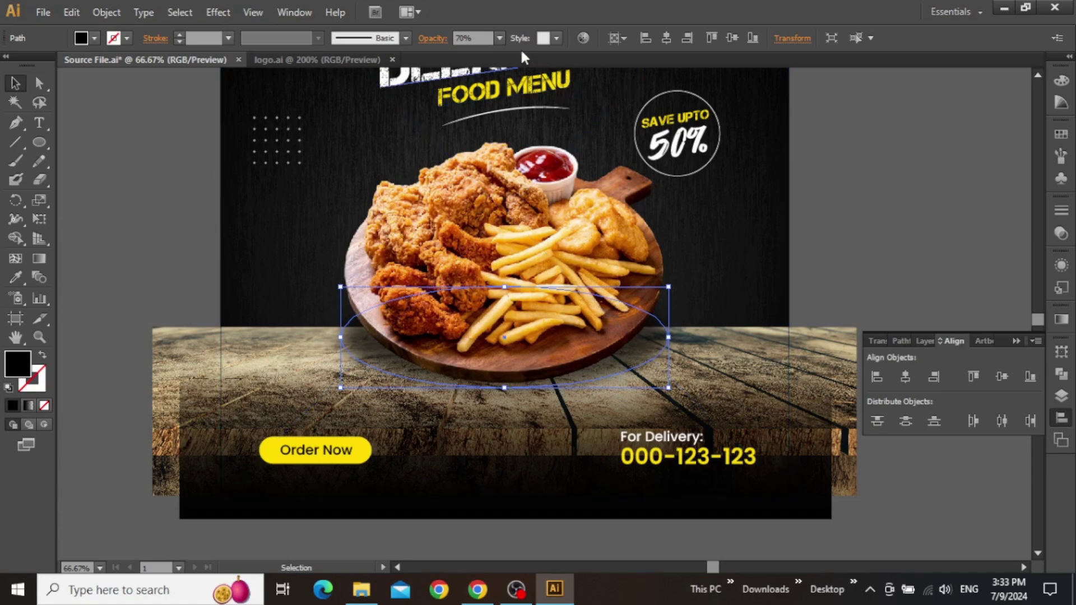
{"action": "left_click", "coordinate": [499, 37]}
{"action": "left_click", "coordinate": [512, 190]}
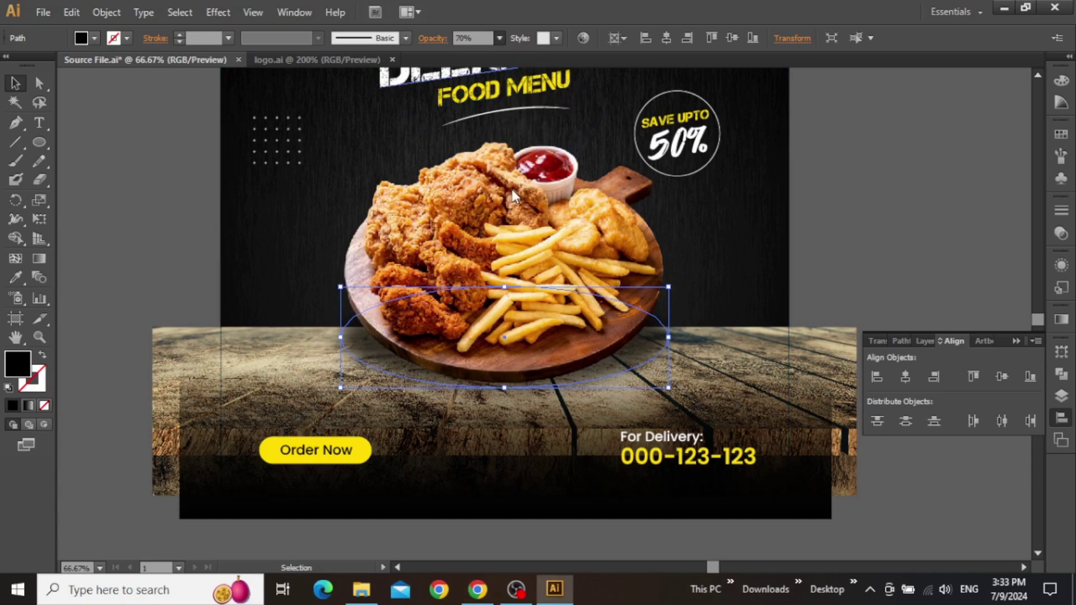
{"action": "key", "text": "shift+Up"}
{"action": "left_click", "coordinate": [894, 183]}
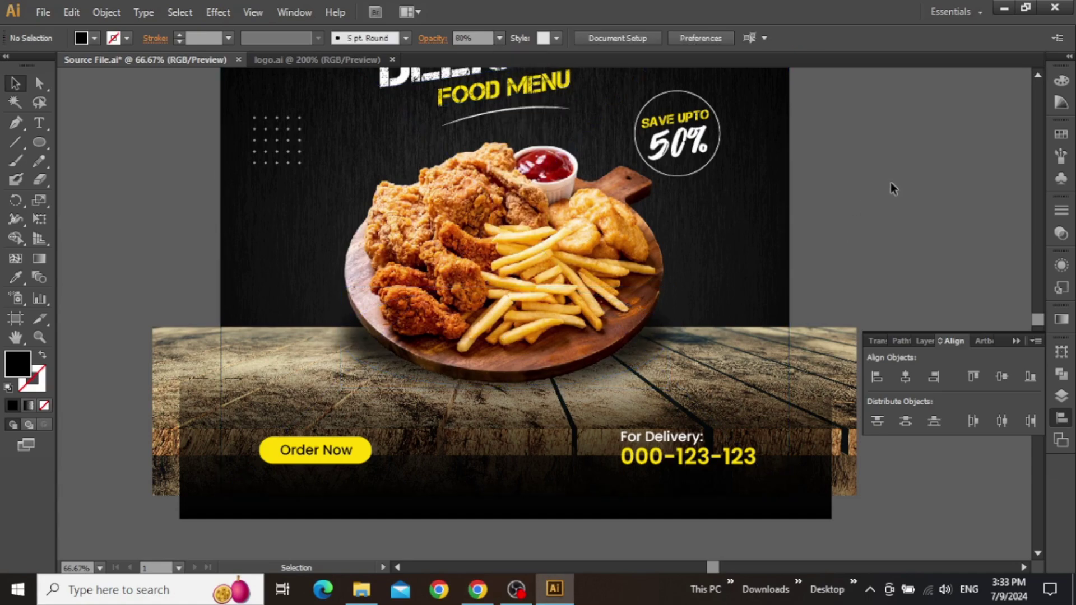
{"action": "left_click_drag", "start_coordinate": [891, 191], "coordinate": [892, 218]}
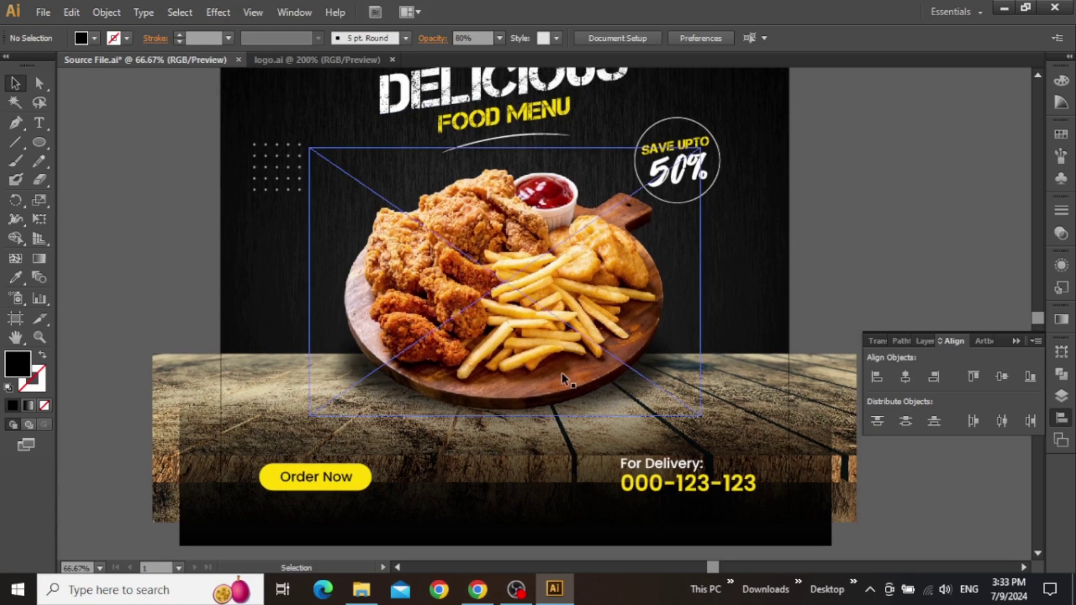
{"action": "scroll", "coordinate": [535, 285], "scroll_direction": "down", "scroll_amount": 1}
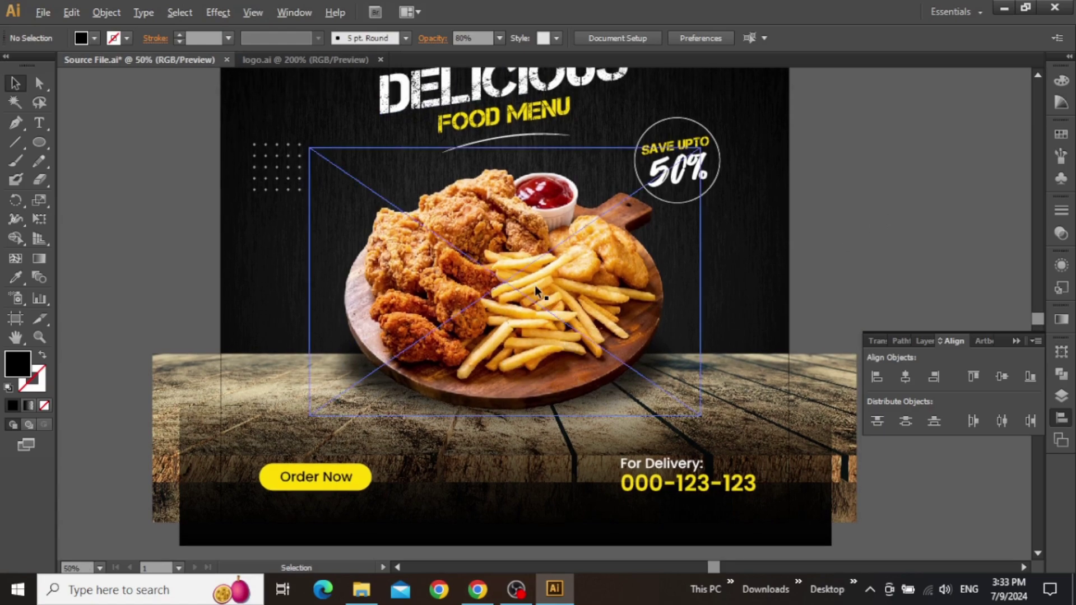
{"action": "left_click_drag", "start_coordinate": [536, 227], "coordinate": [536, 280]}
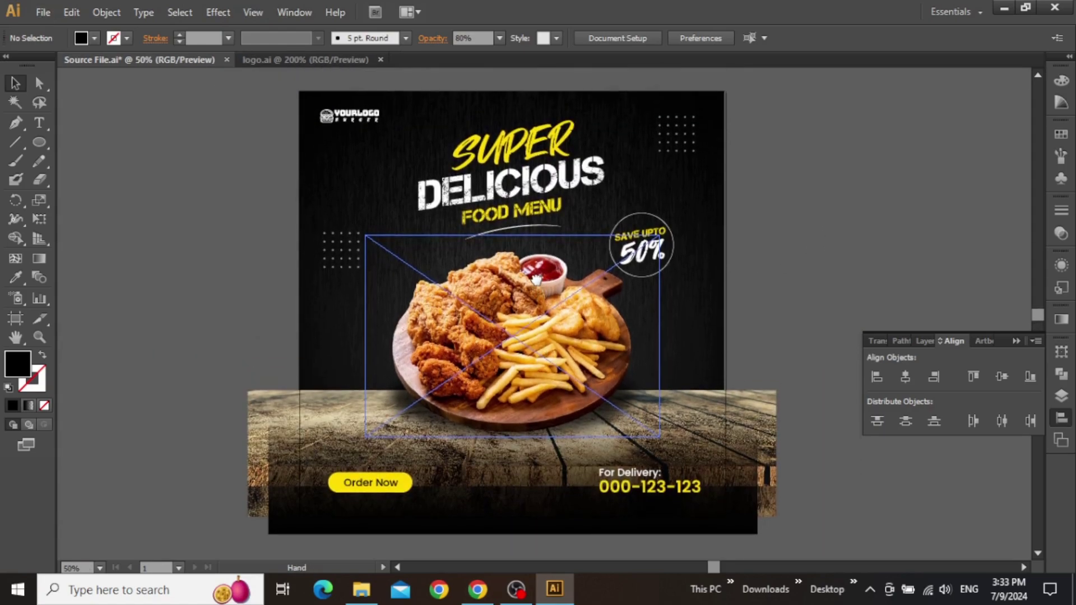
- Draw a black rectangle over all the artwork, matching the artboard's edges exactly
{"action": "left_click", "coordinate": [1009, 335]}
{"action": "left_click_drag", "start_coordinate": [45, 148], "coordinate": [90, 142]}
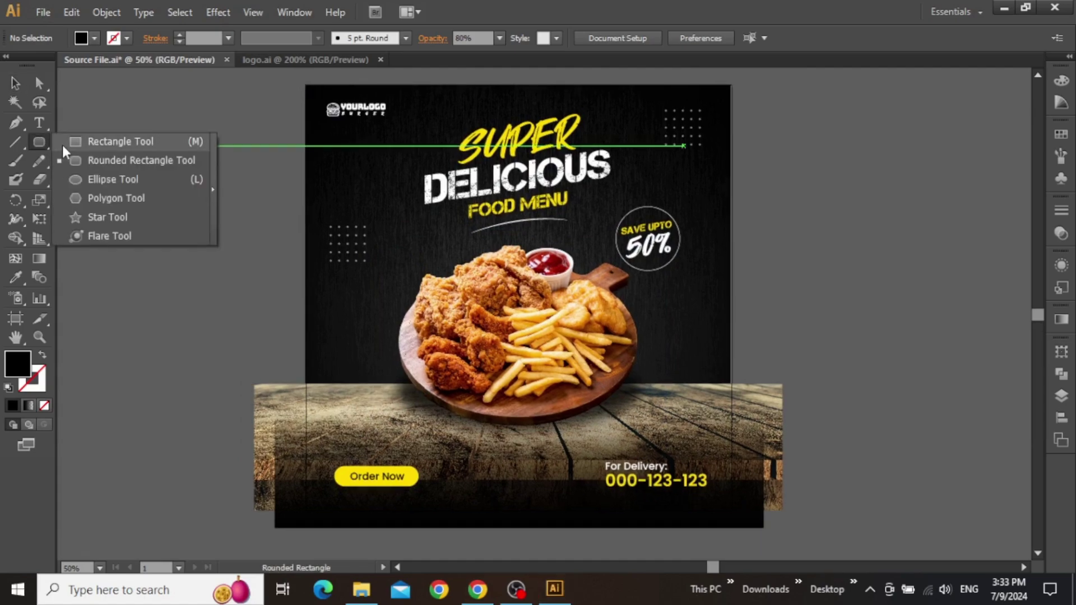
{"action": "left_click_drag", "start_coordinate": [304, 84], "coordinate": [732, 511]}
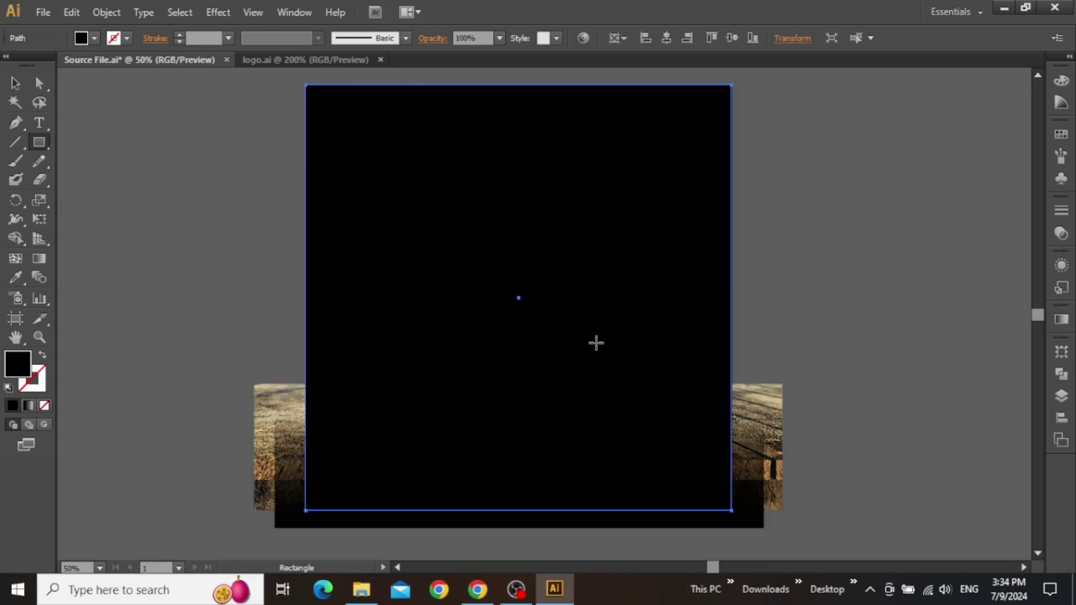
- Make a clipping mask from all the artwork, using the artboard-sized rectangle to hide everything outside the artboard
{"action": "key", "text": "v"}
{"action": "left_click_drag", "start_coordinate": [829, 93], "coordinate": [261, 528]}
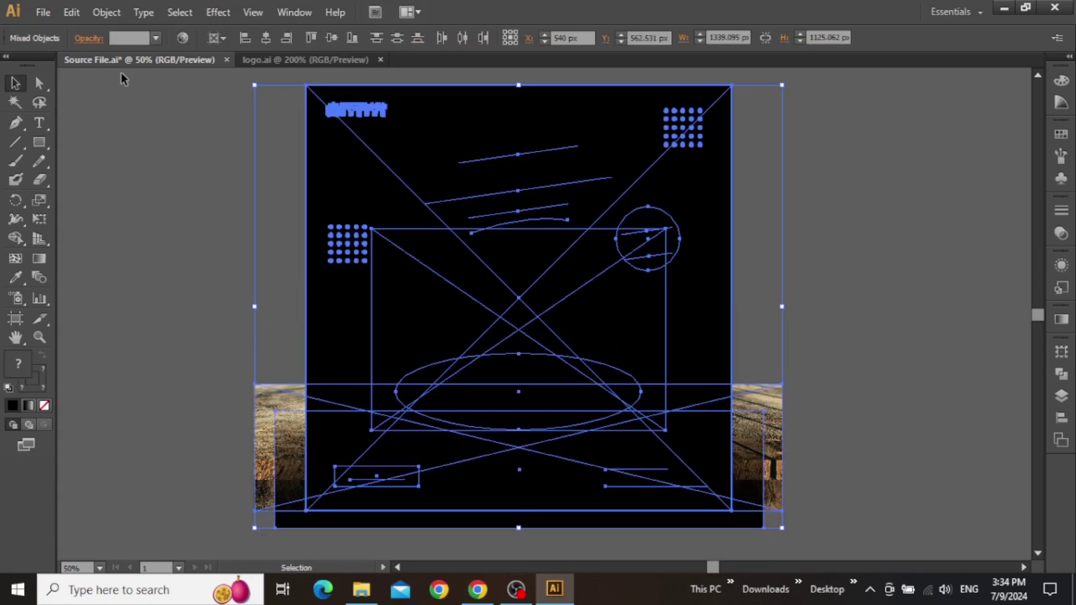
{"action": "left_click", "coordinate": [99, 13]}
{"action": "mouse_move", "coordinate": [242, 481]}
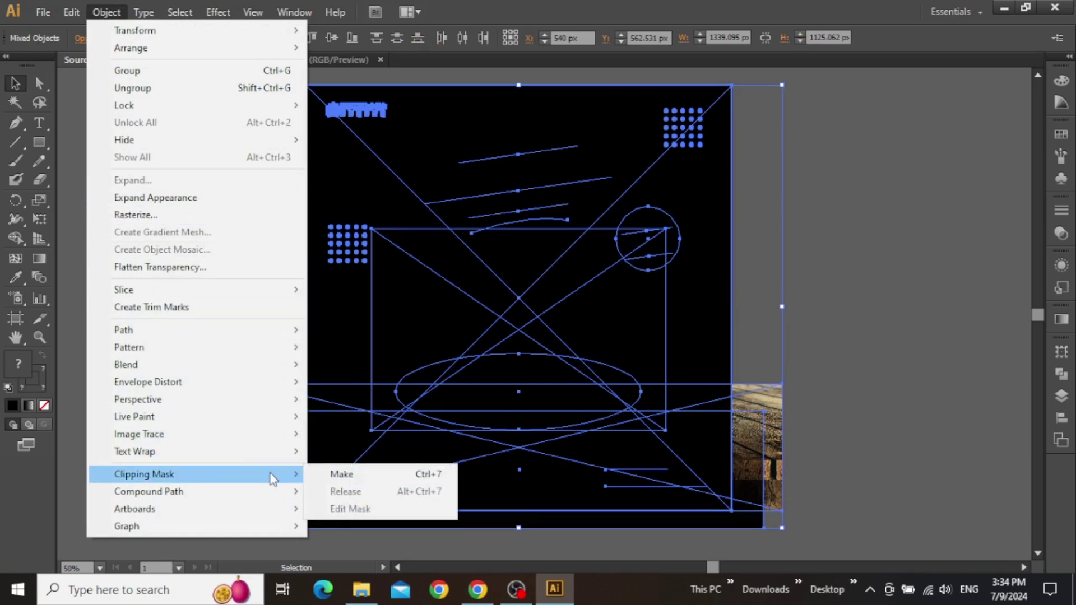
{"action": "left_click", "coordinate": [348, 474]}
{"action": "left_click", "coordinate": [819, 203]}
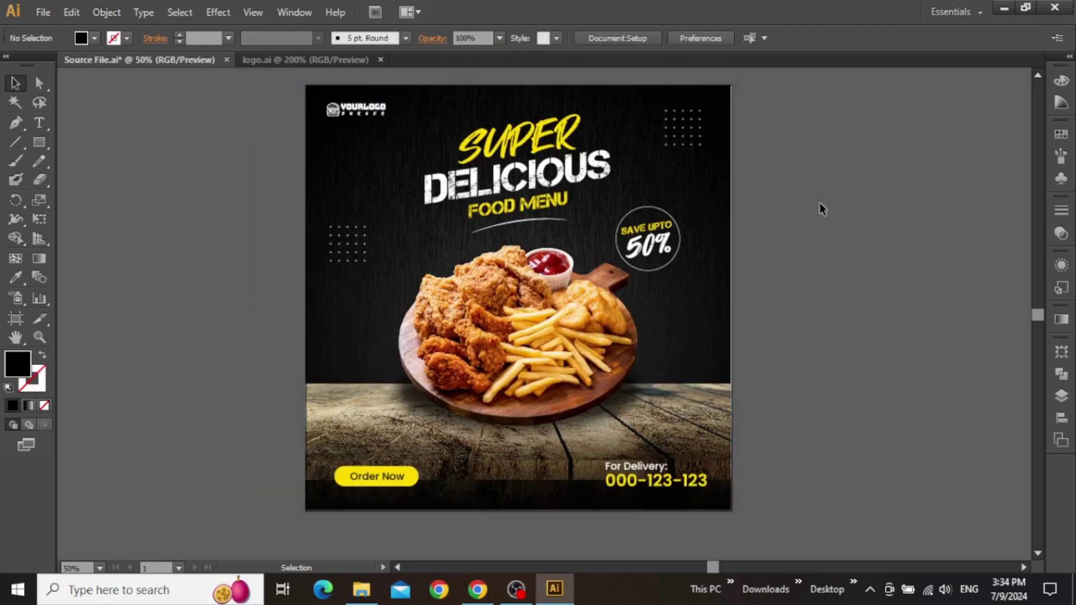
{"action": "left_click_drag", "start_coordinate": [818, 210], "coordinate": [826, 228]}
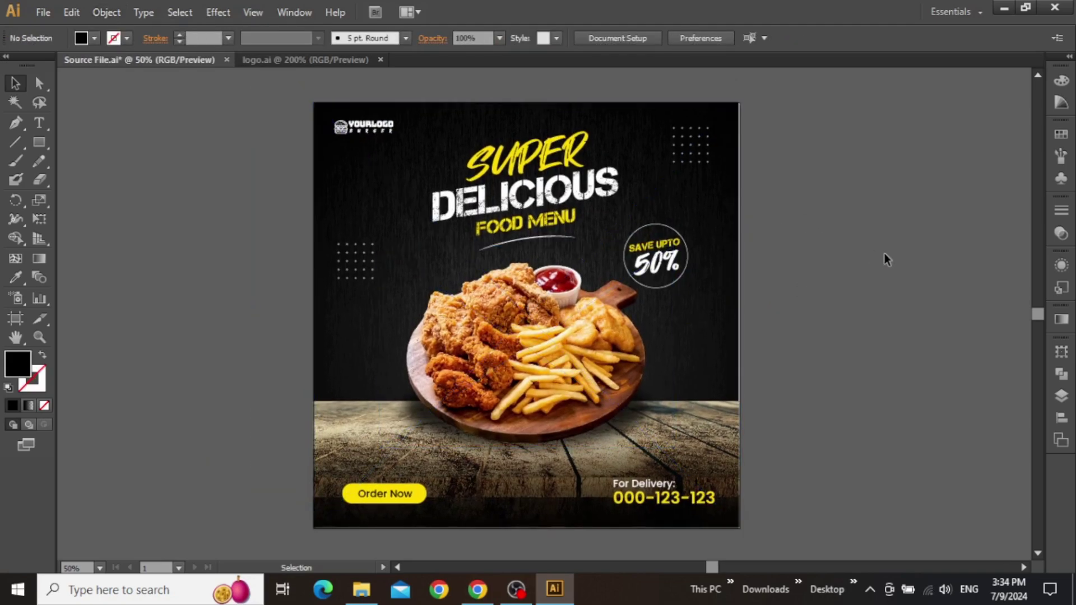